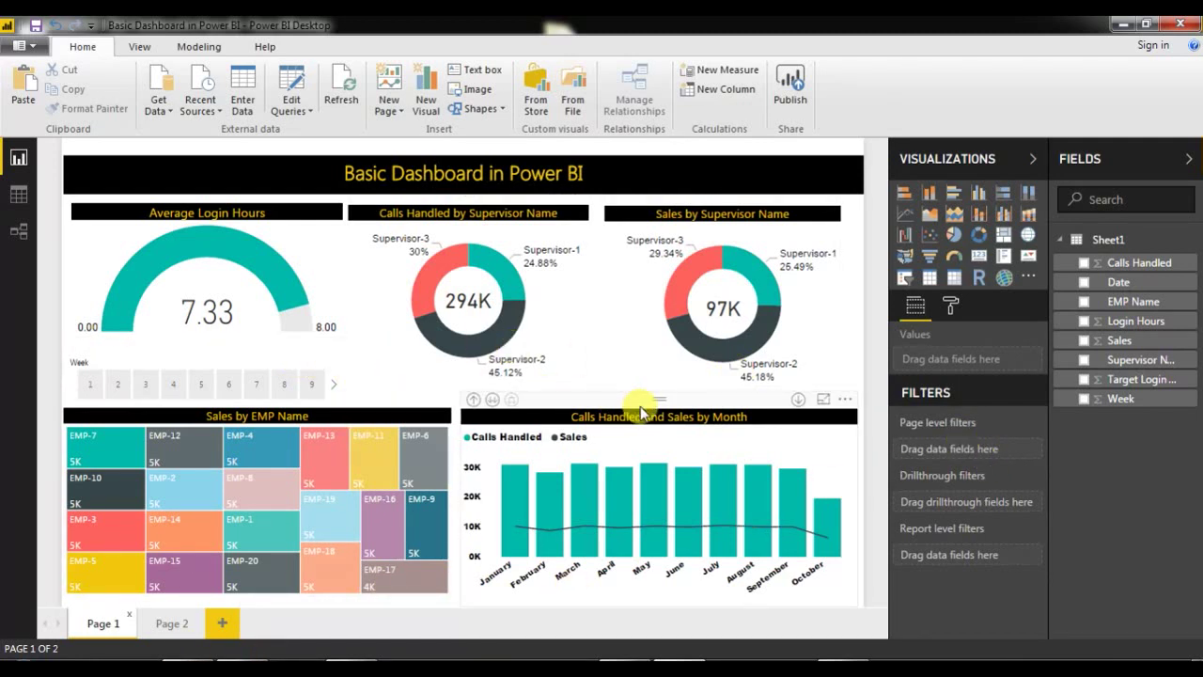
Add a slicer to Page 2 beneath the Average Login Hours gauge and populate it with the Week field.
click(170, 624)
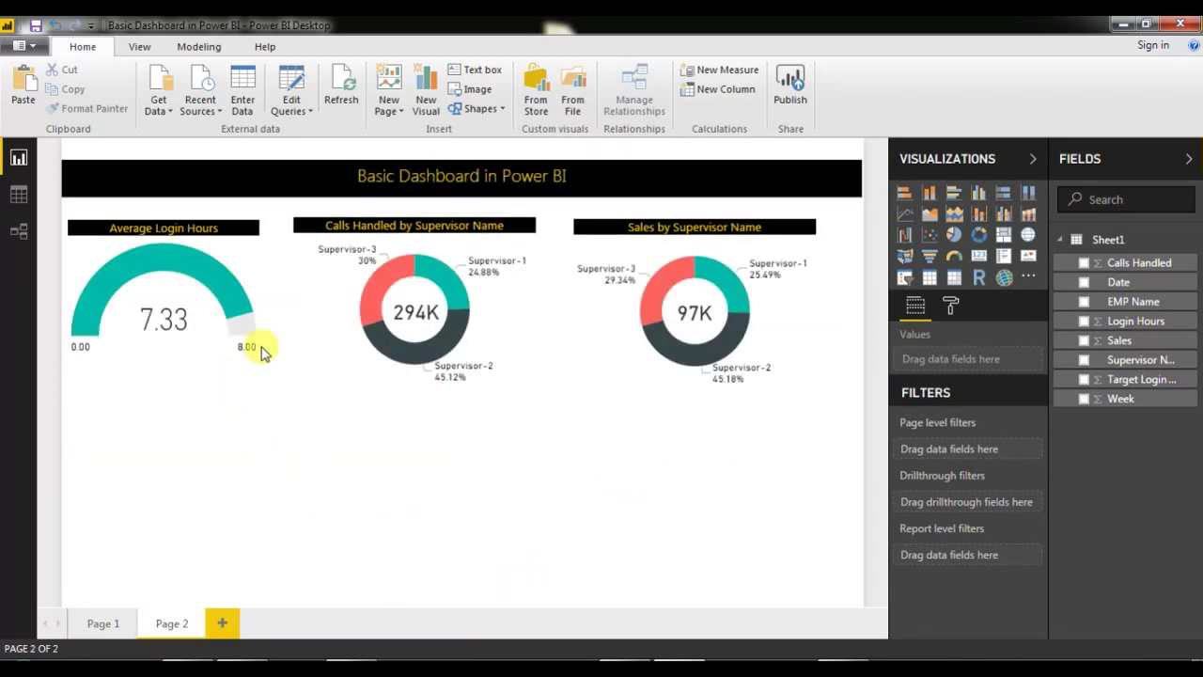
click(188, 204)
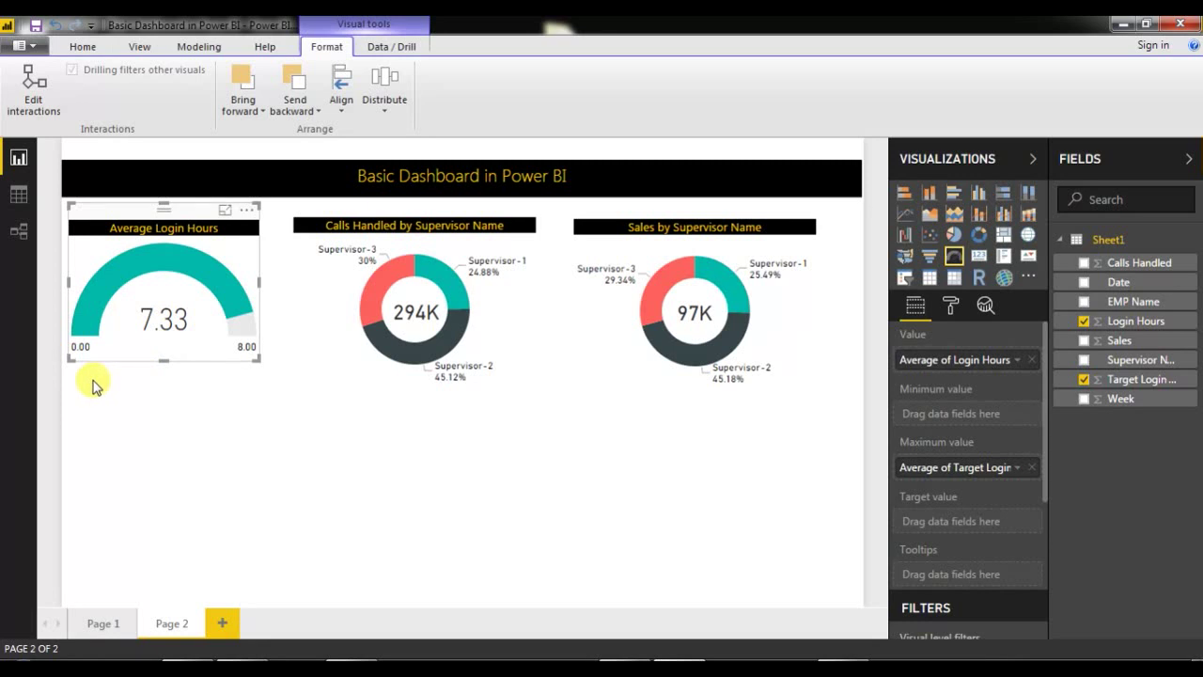
click(238, 393)
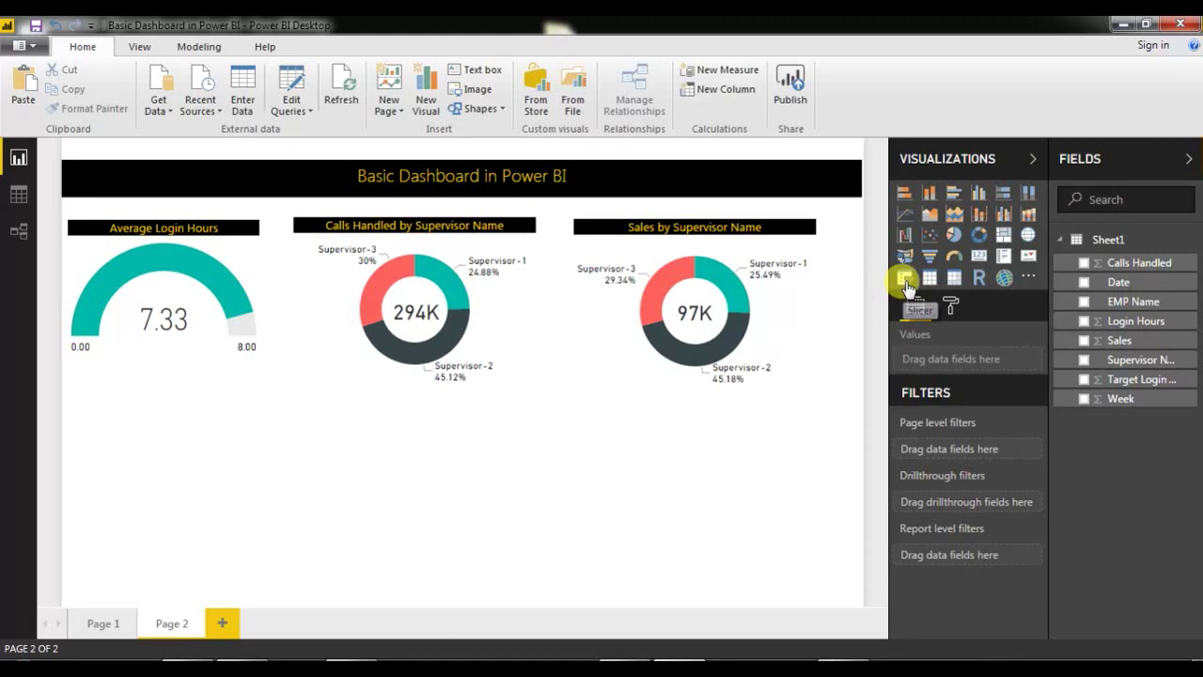
click(906, 282)
drag(188, 389, 336, 384)
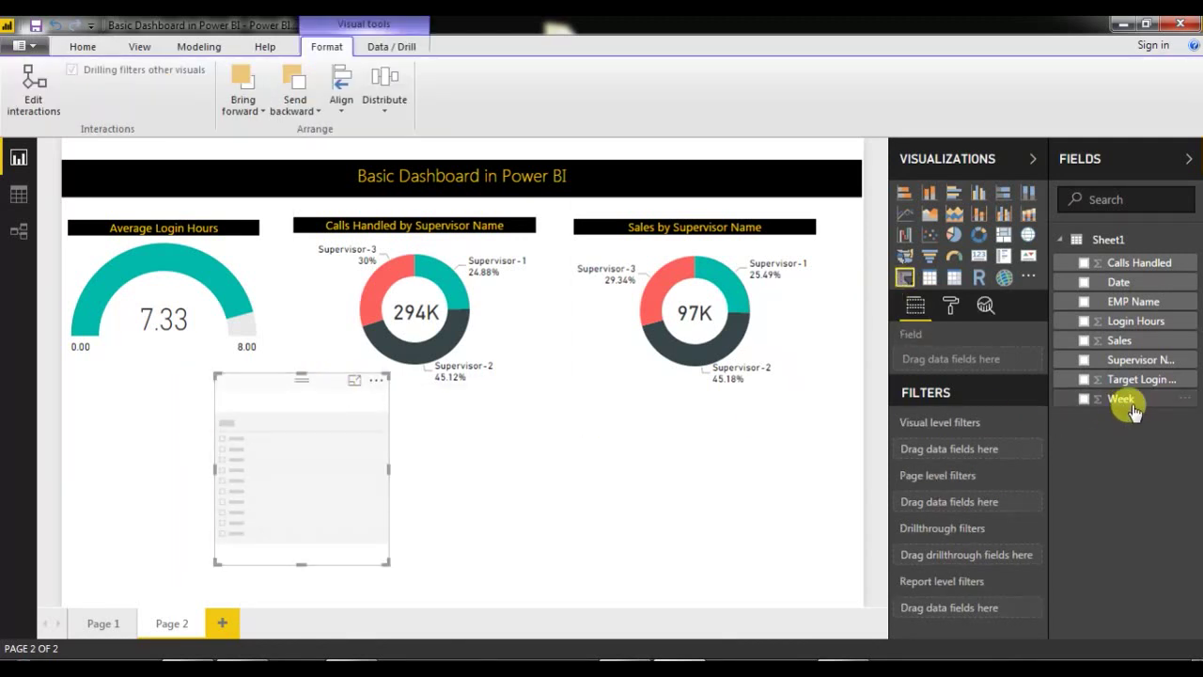
drag(1117, 404, 946, 362)
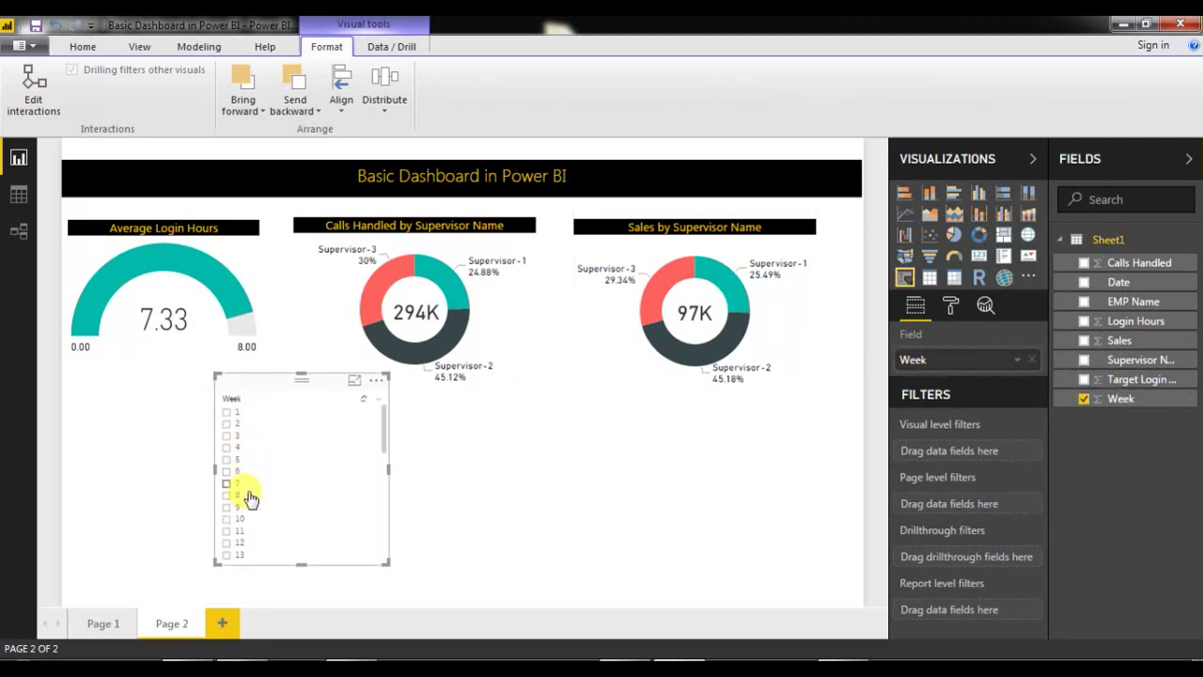
drag(384, 431, 380, 407)
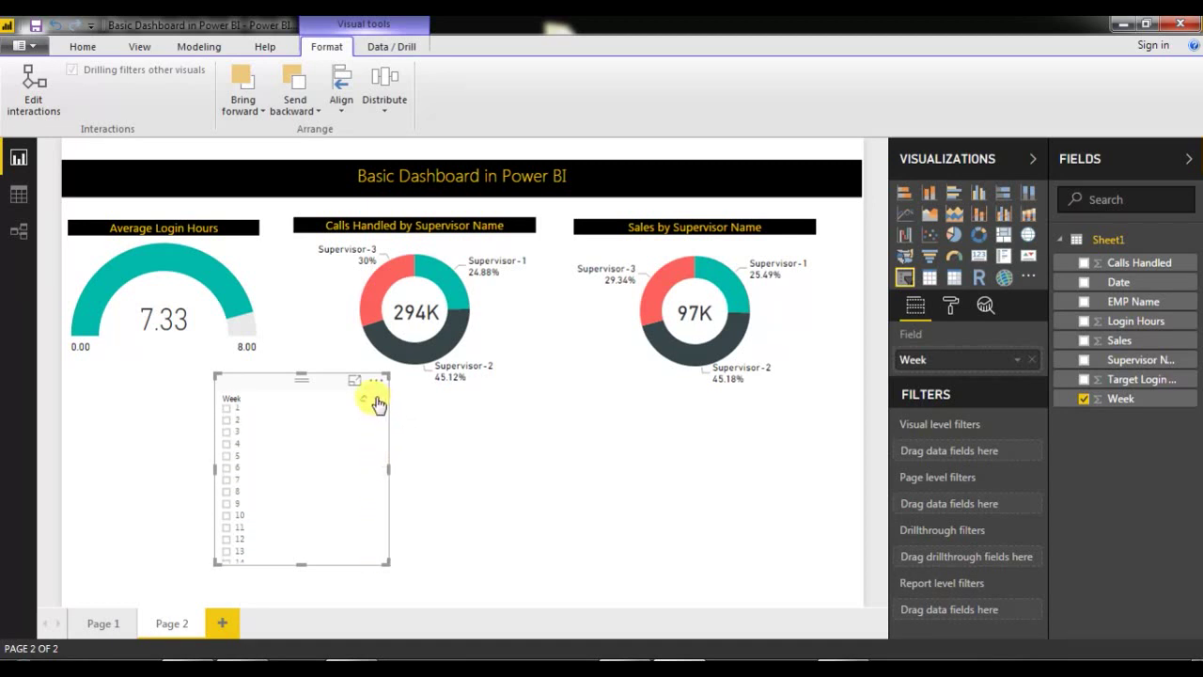
Set the Week slicer's orientation to Horizontal in its general formatting options.
click(951, 307)
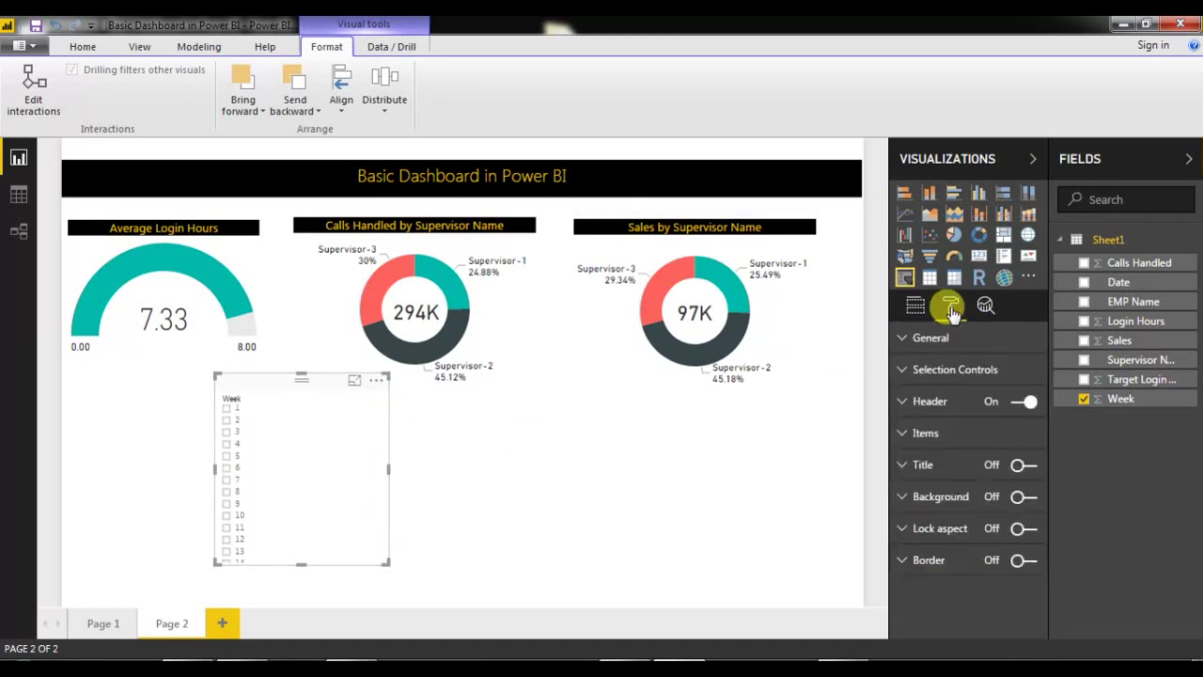
click(907, 341)
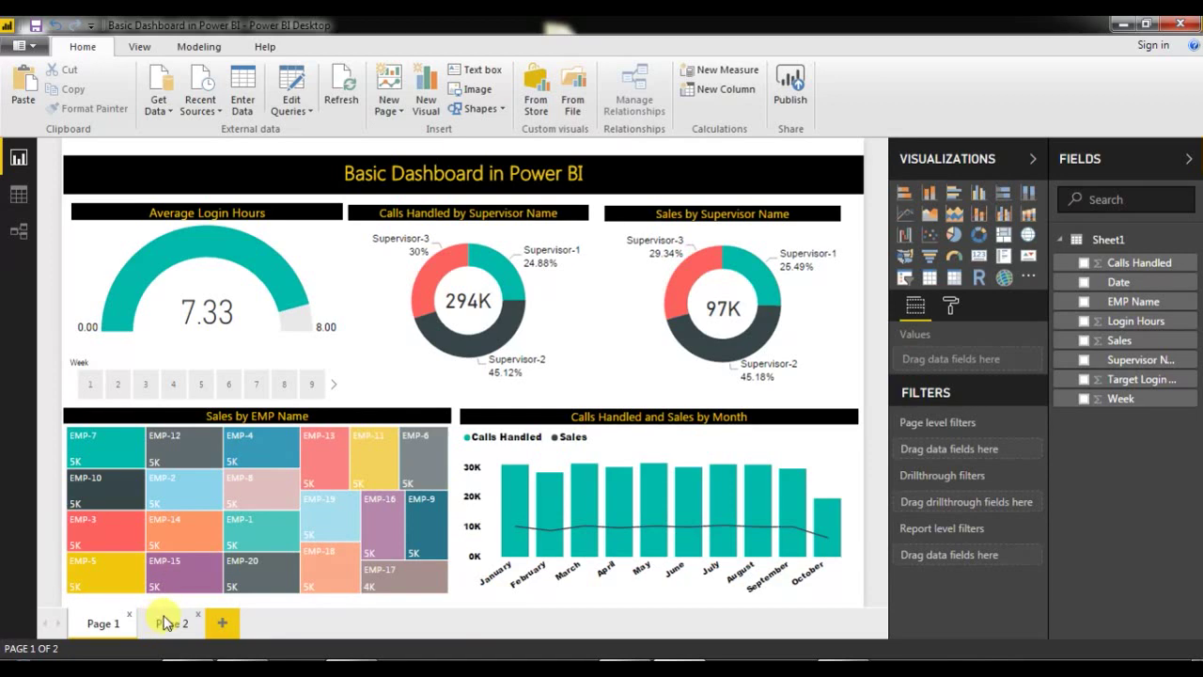
click(166, 625)
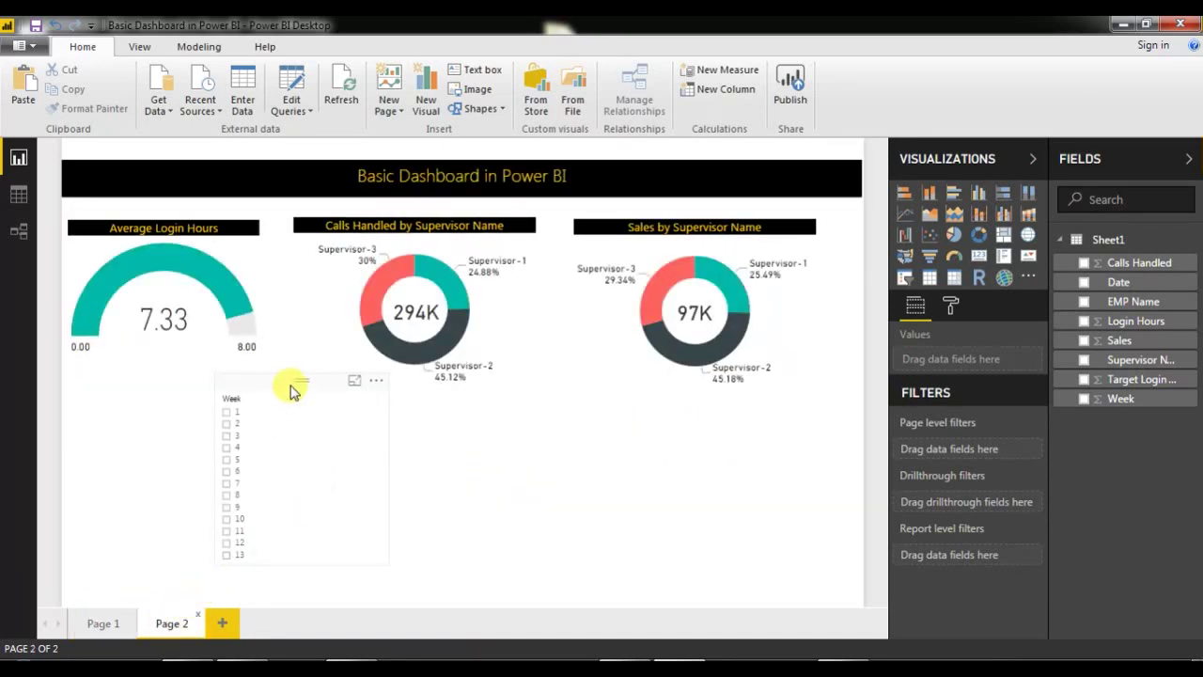
click(288, 385)
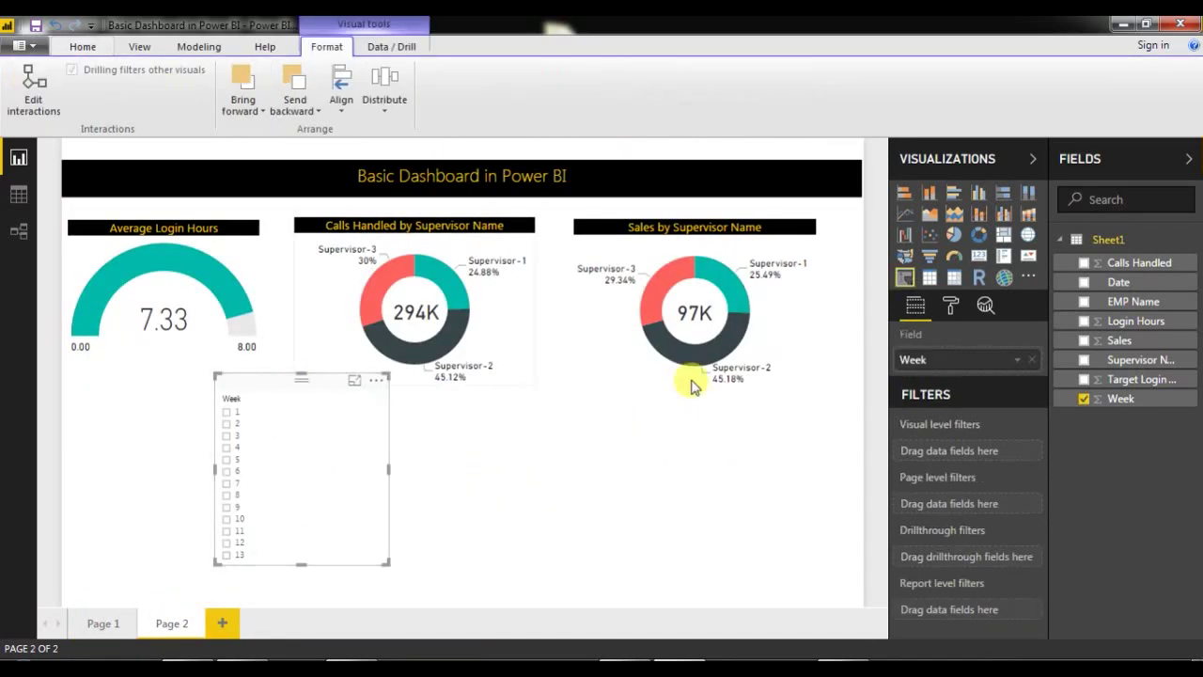
click(951, 308)
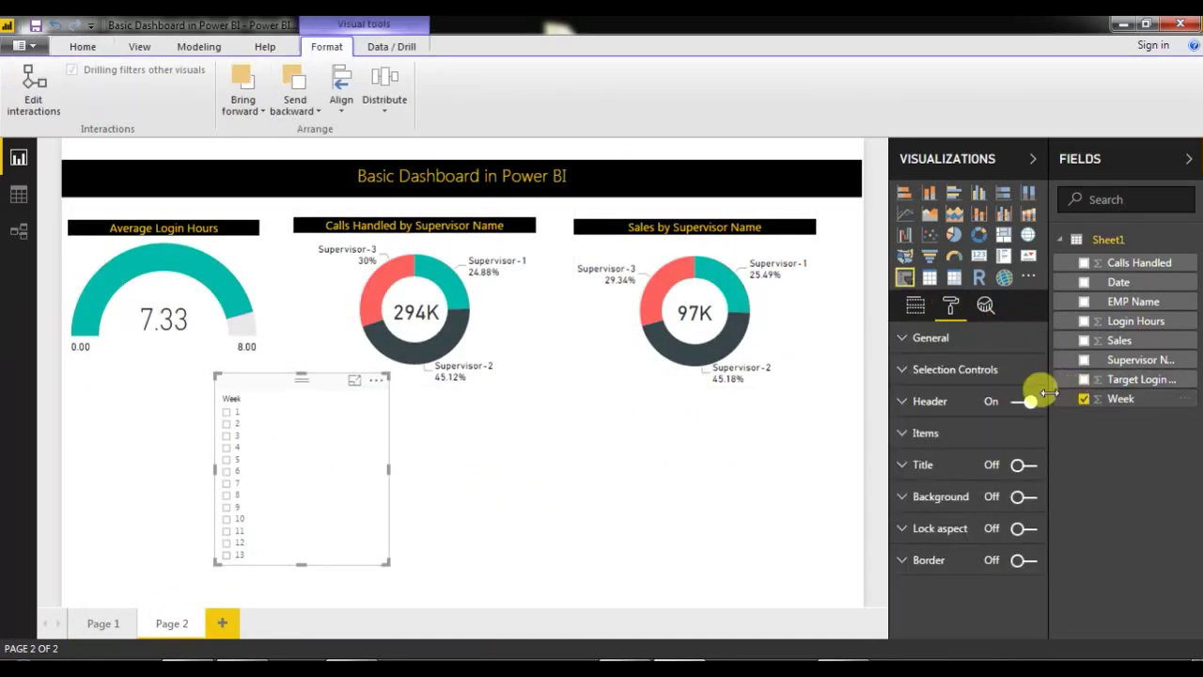
click(925, 341)
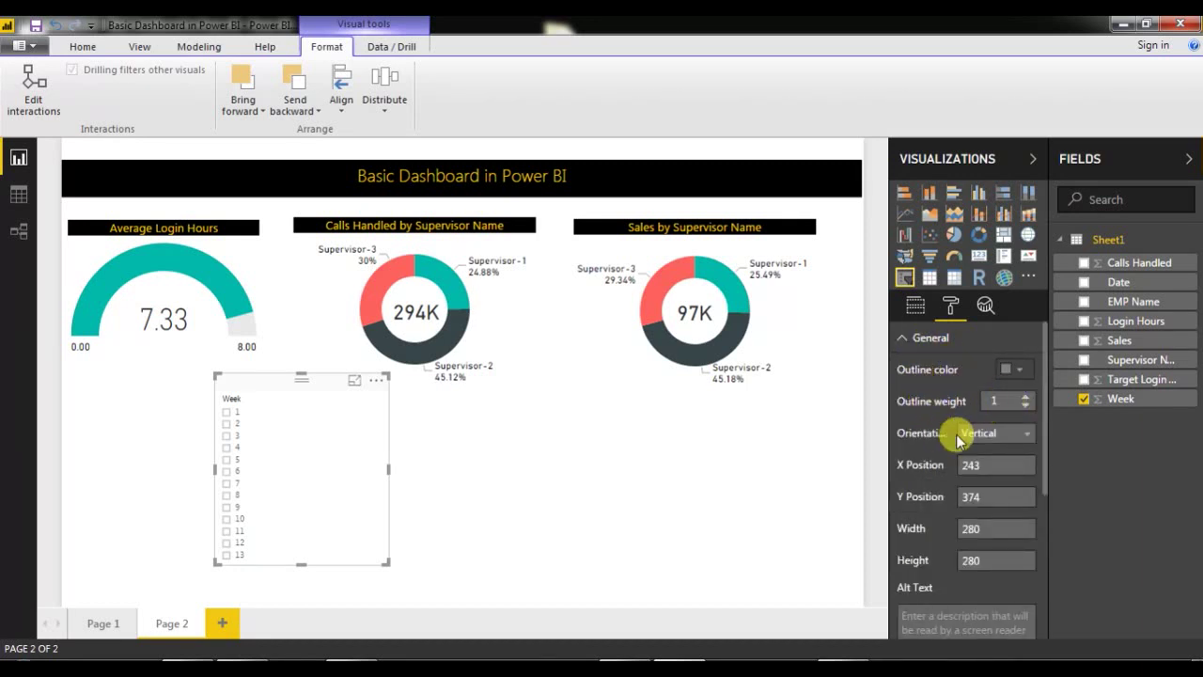
click(999, 433)
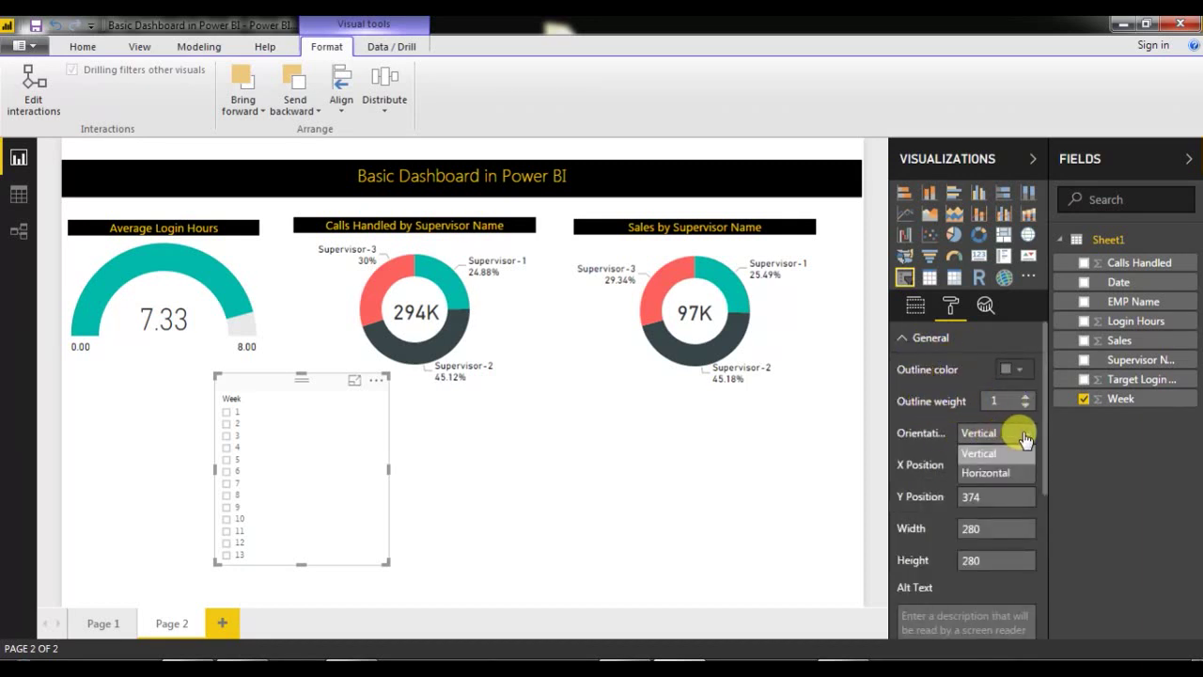
click(979, 476)
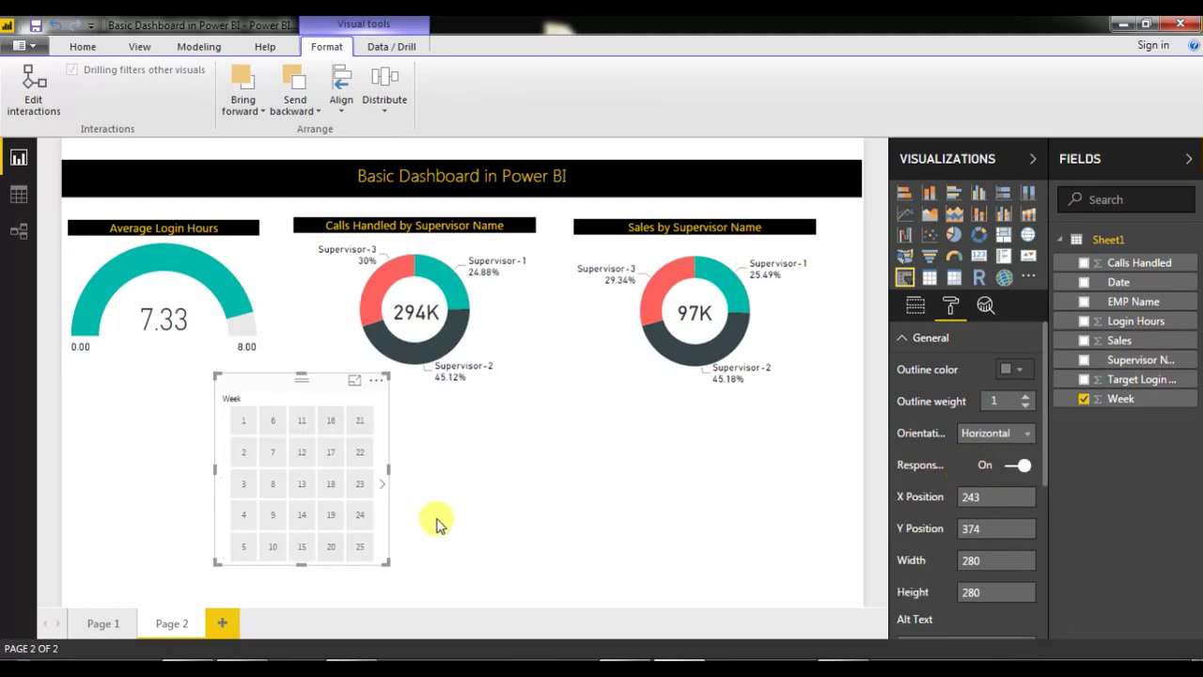
Resize the Week slicer into a single-row strip and place it directly beneath the Average Login Hours gauge.
drag(381, 560, 475, 438)
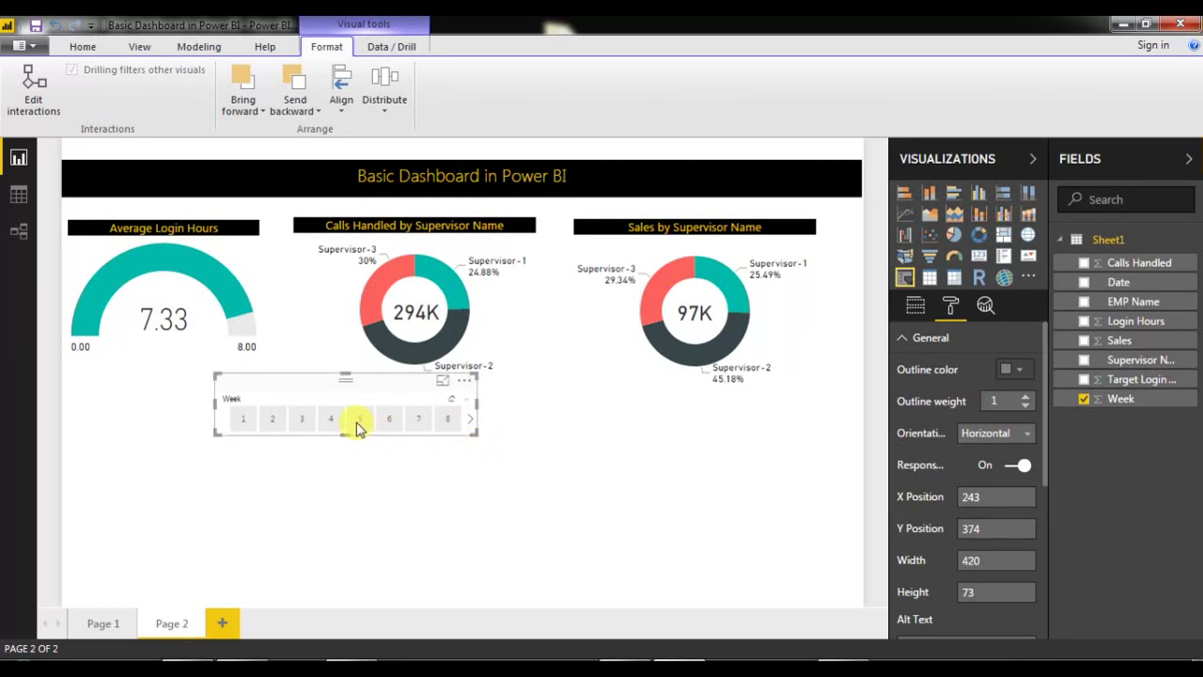
drag(365, 381, 196, 360)
drag(323, 381, 280, 385)
click(331, 461)
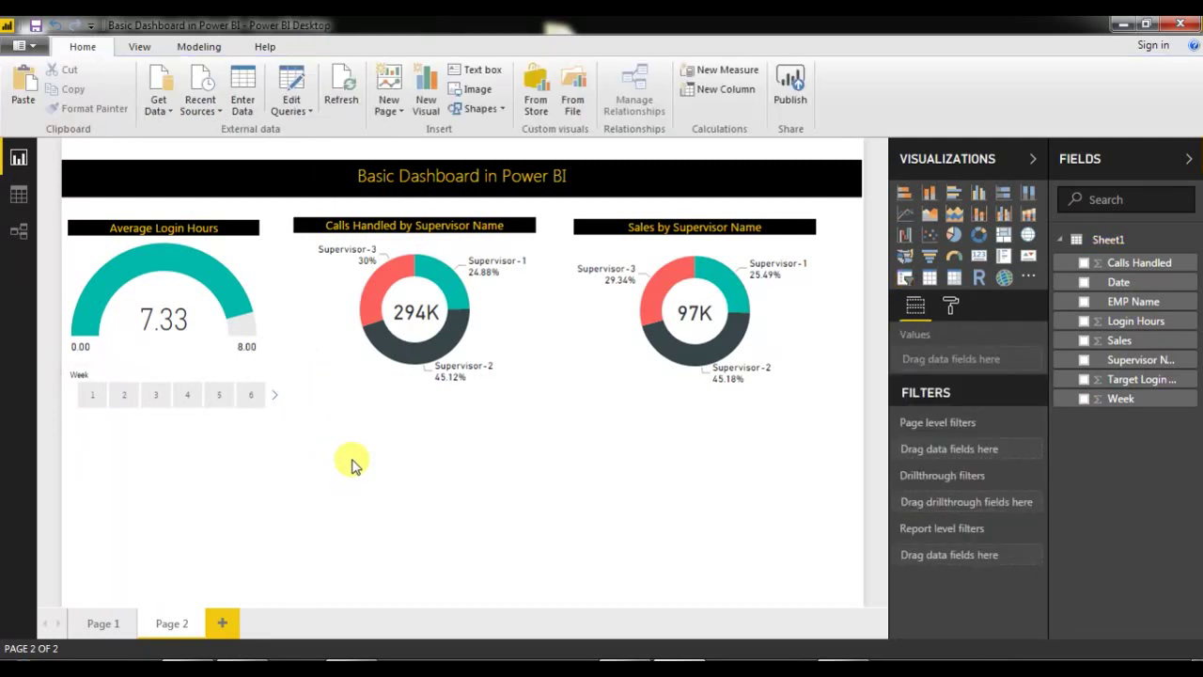
drag(186, 367, 182, 374)
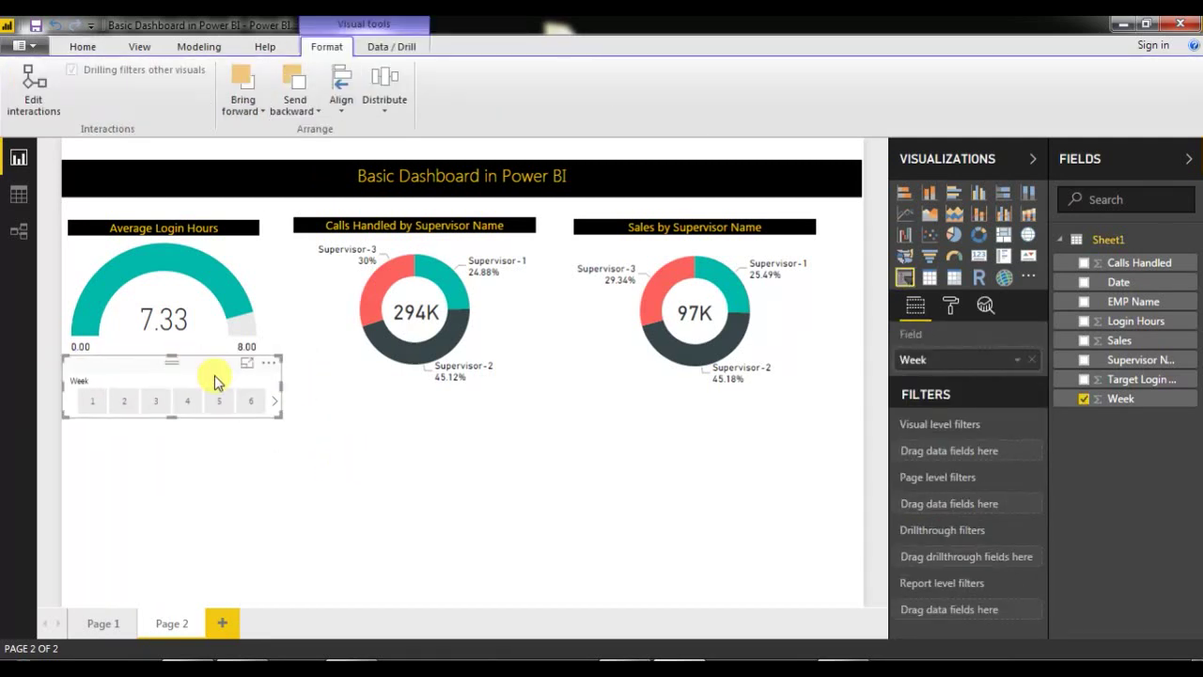
click(408, 462)
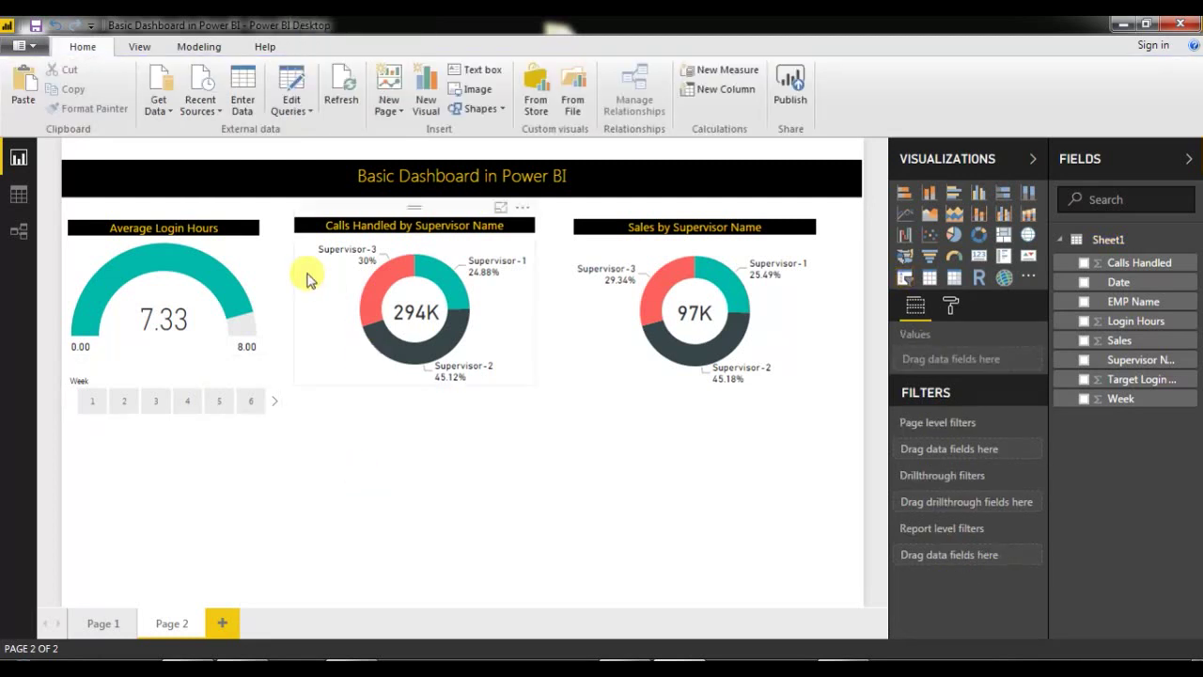
Test the Week slicer by filtering the visuals by several weeks, including 2, 3 and 6, and clear the selection.
click(156, 405)
click(198, 409)
click(249, 404)
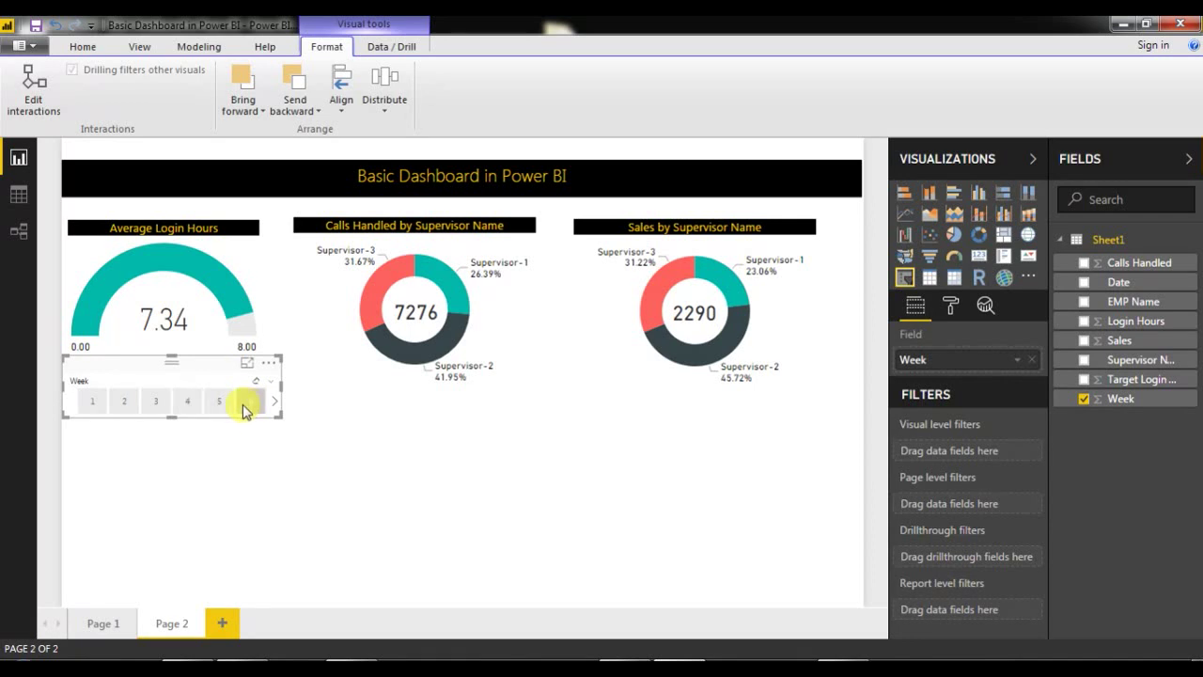
click(126, 404)
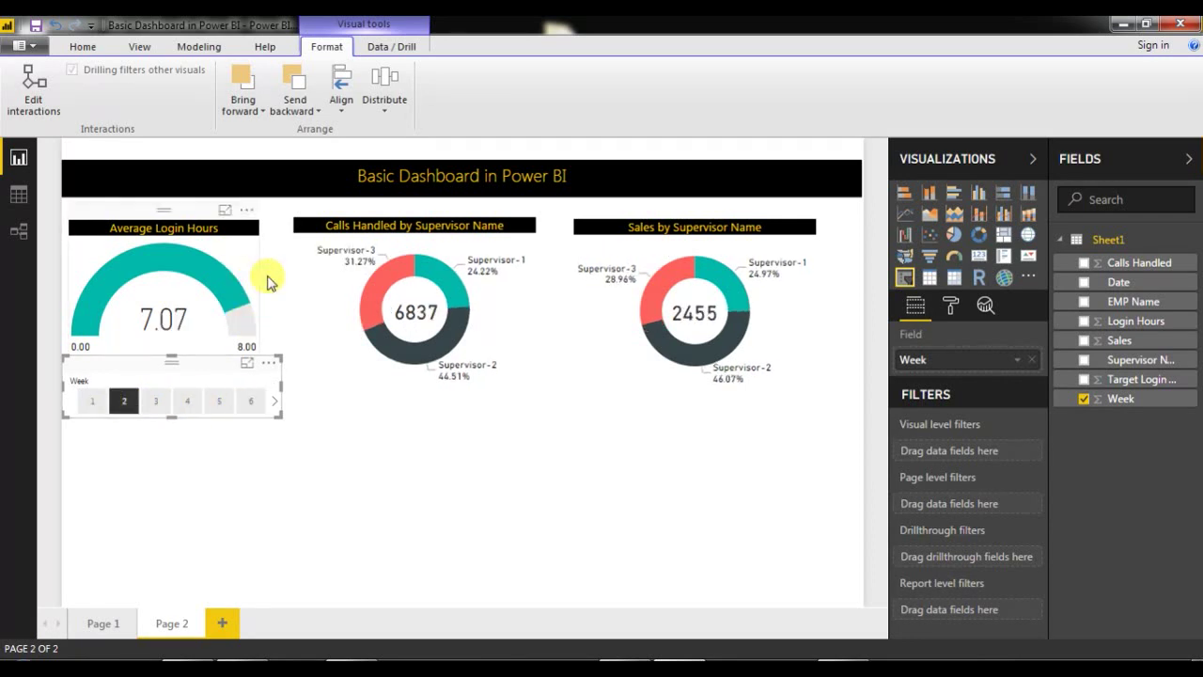
click(156, 401)
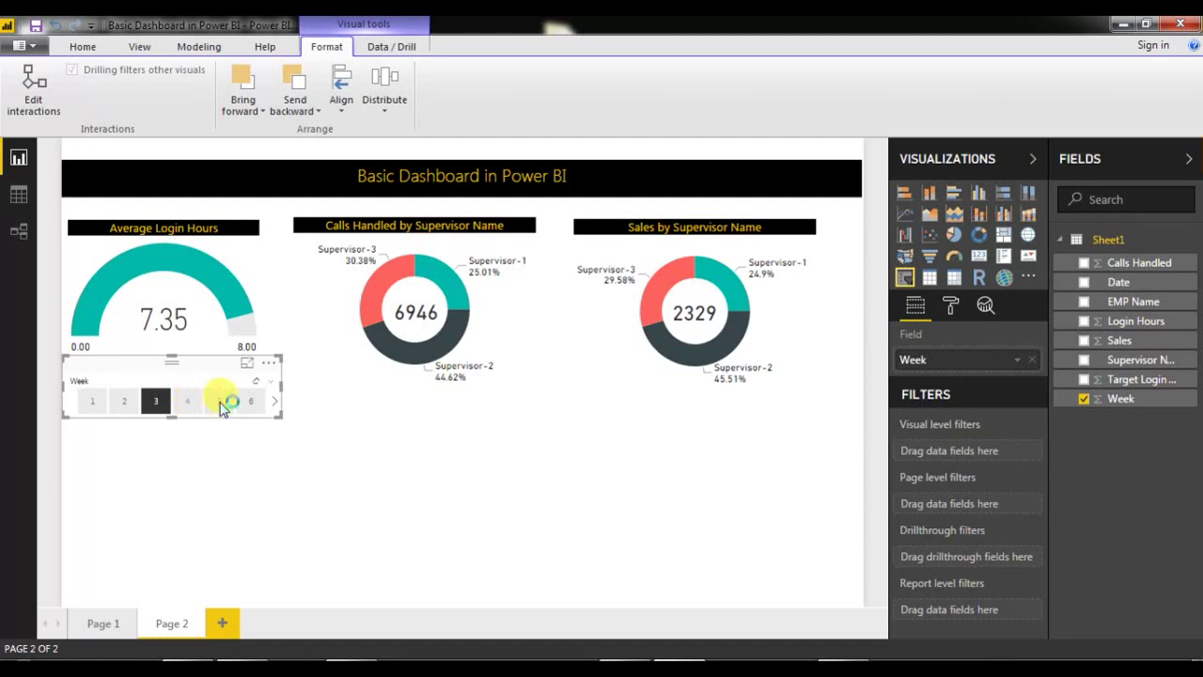
click(446, 463)
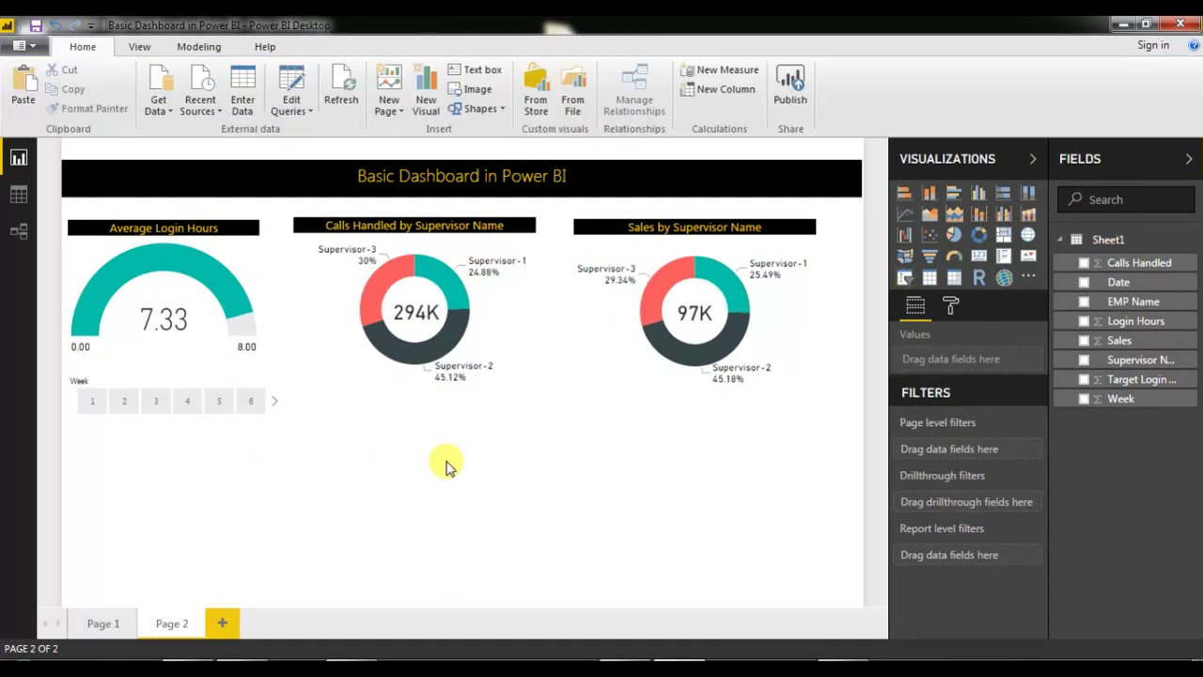
Check the reference dashboard on Page 1, try inserting an empty treemap on Page 2, and delete it.
click(103, 630)
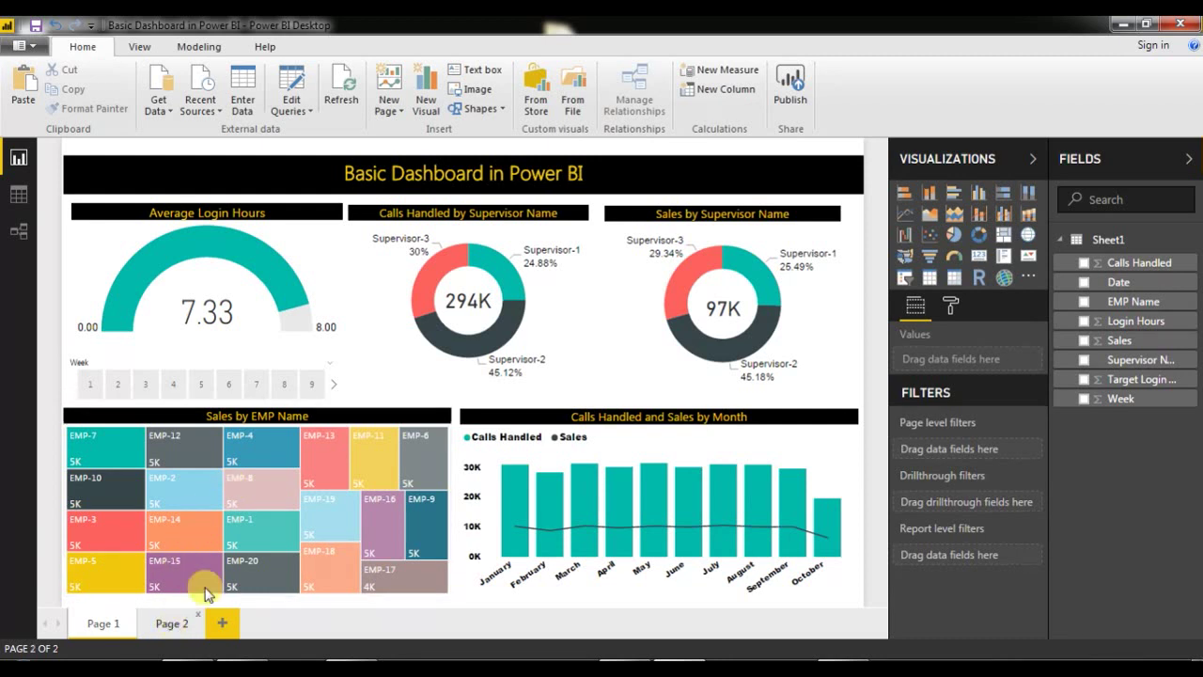
click(185, 616)
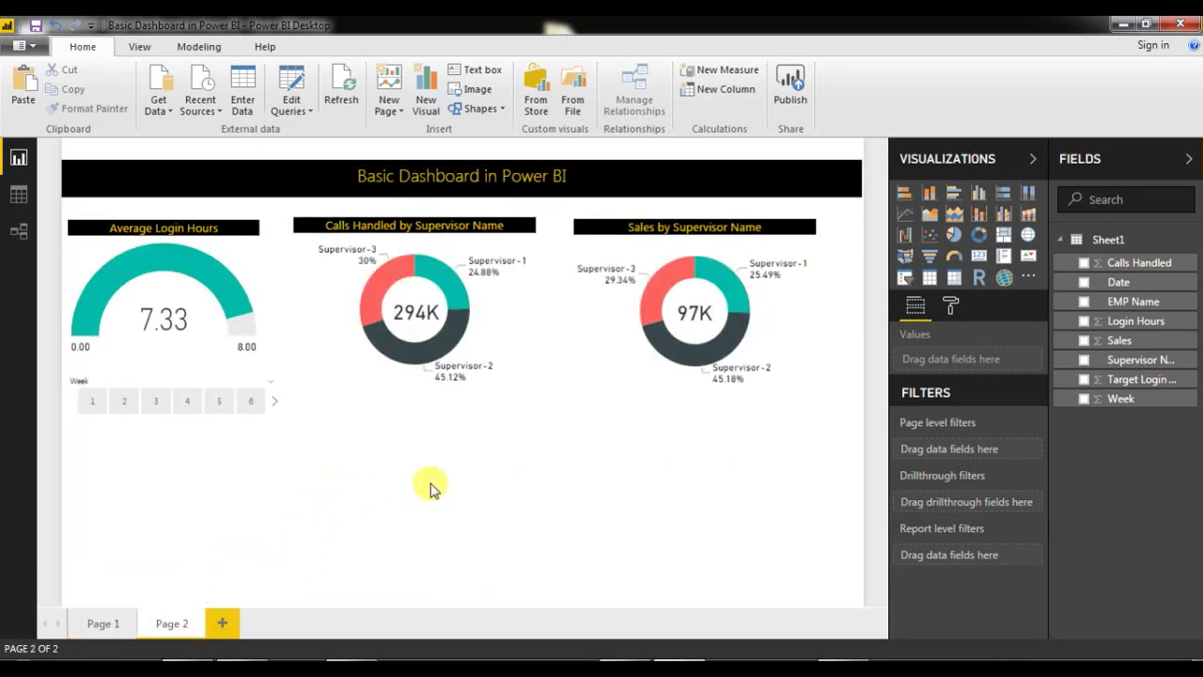
click(1004, 241)
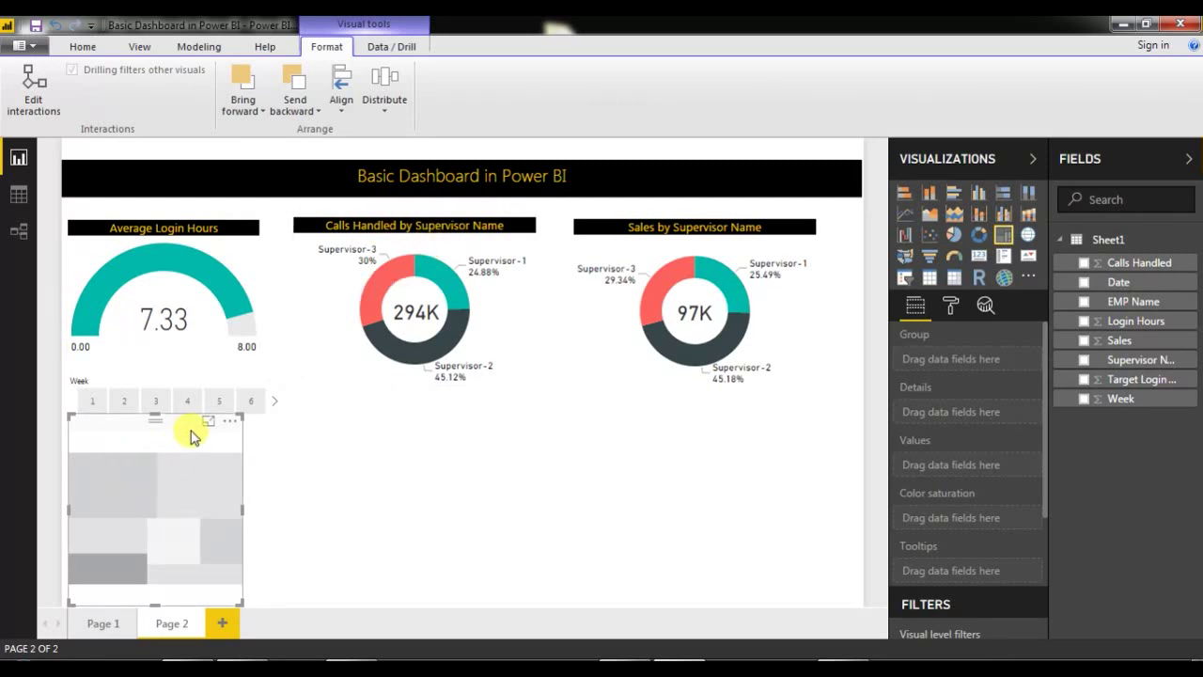
key(Delete)
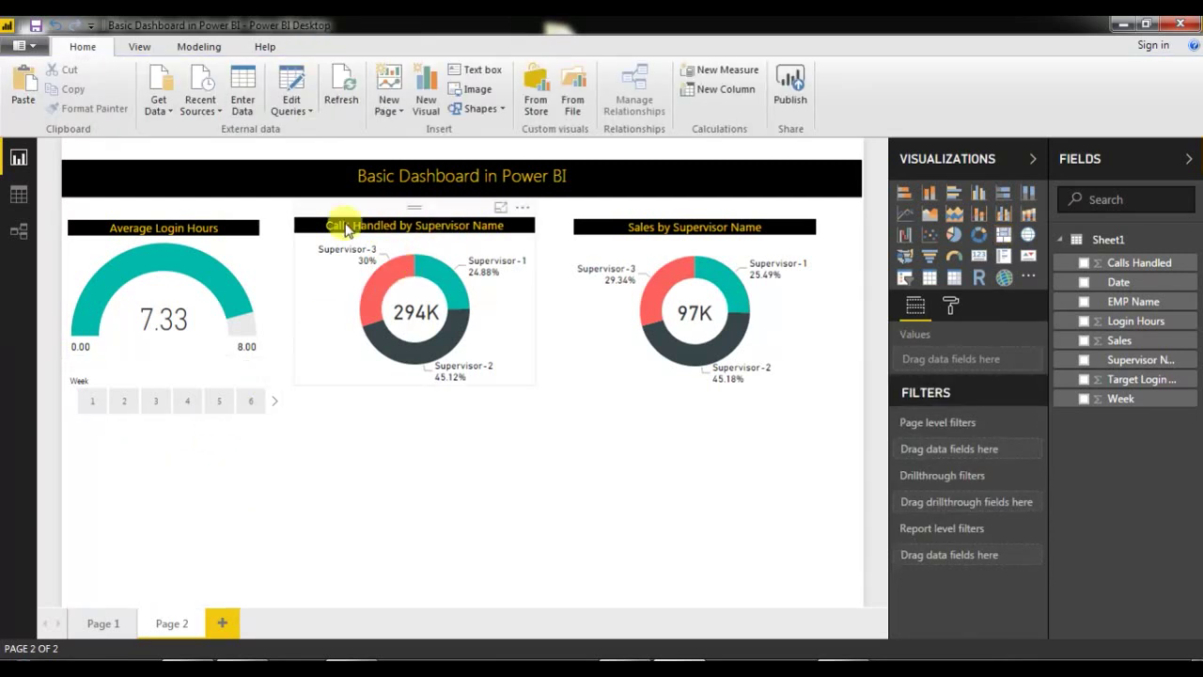
Try converting the Calls Handled by Supervisor Name donut chart to a treemap, and undo the conversion.
click(328, 211)
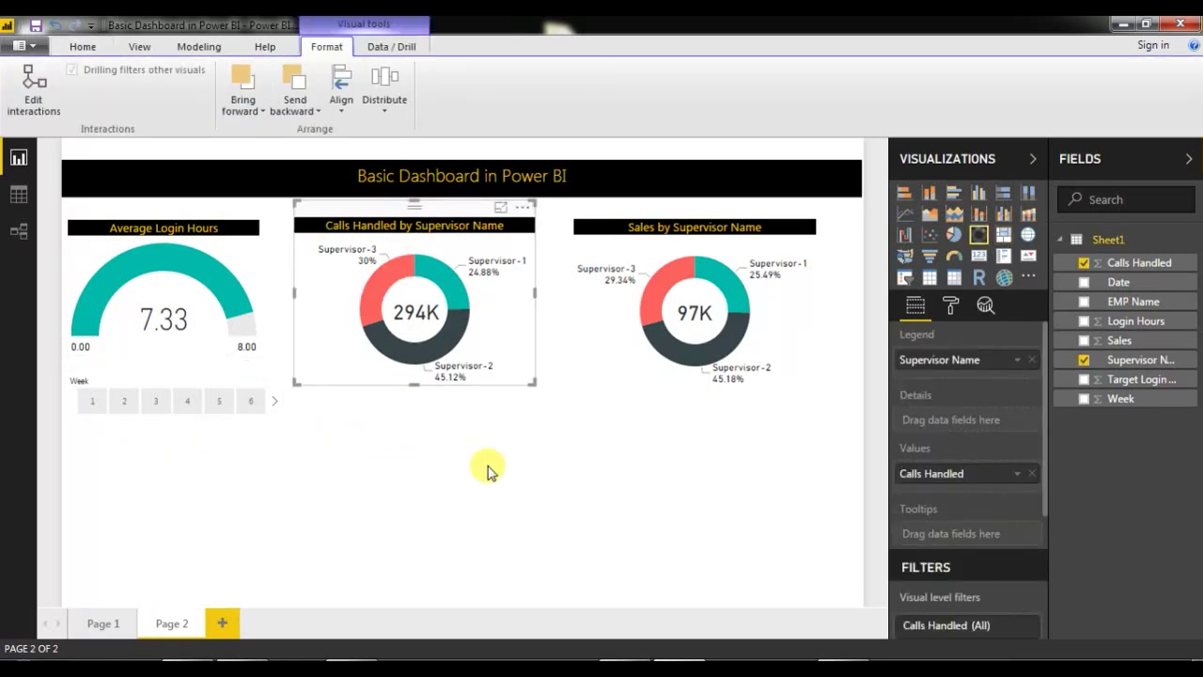
click(1002, 235)
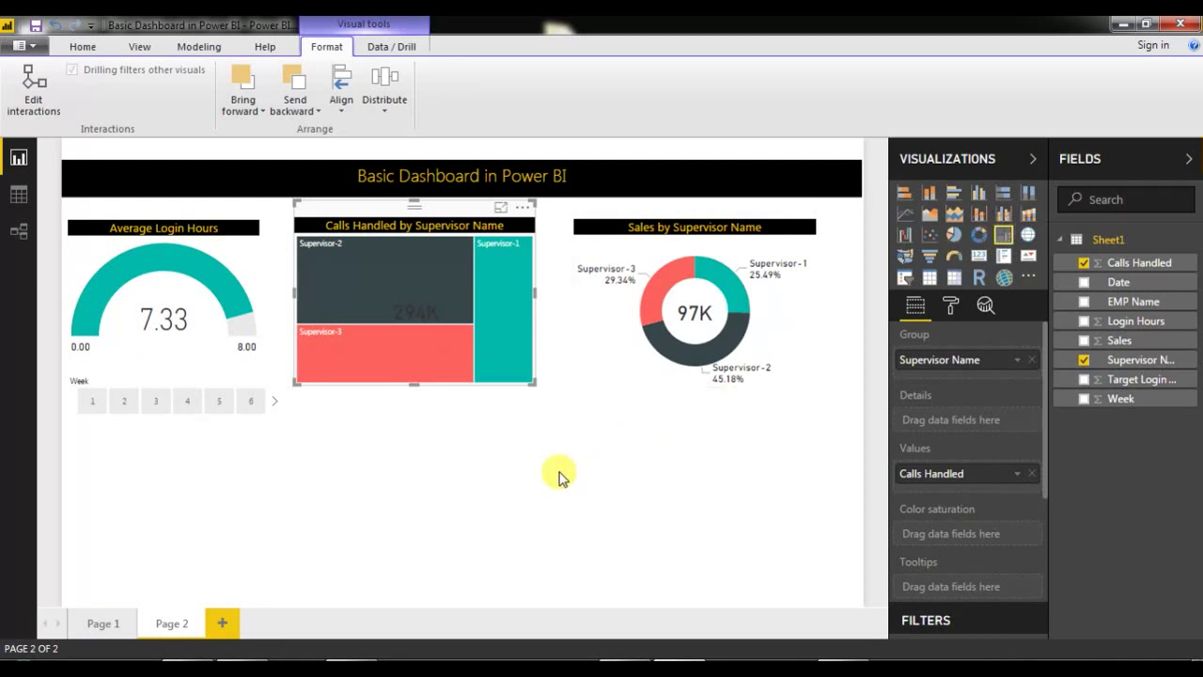
key(ctrl+z)
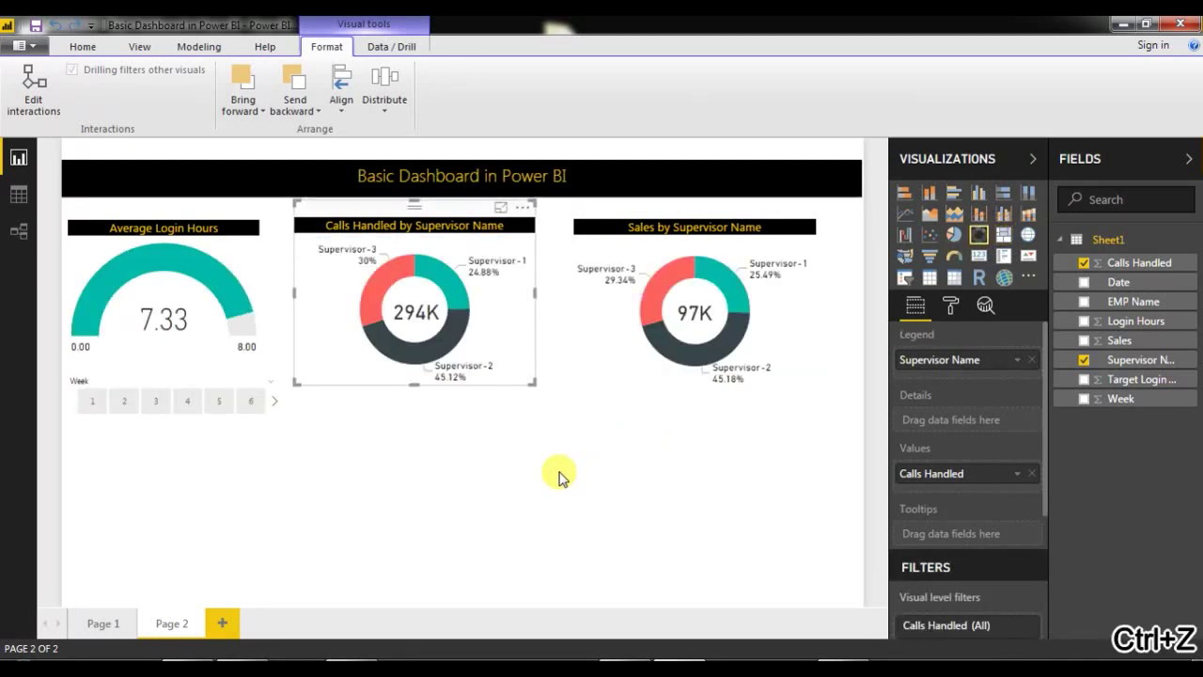
click(557, 476)
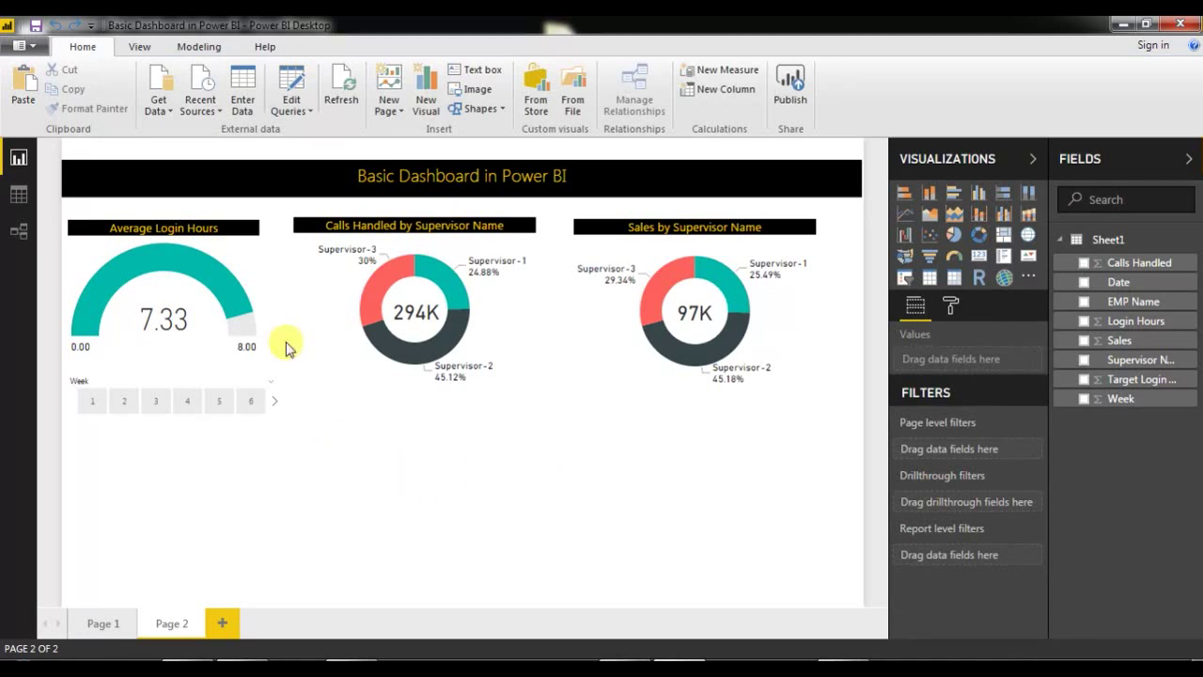
Insert an empty treemap on Page 2, widen it and position it below the Calls Handled by Supervisor Name donut chart.
click(1004, 239)
drag(133, 451, 393, 434)
drag(475, 504, 588, 495)
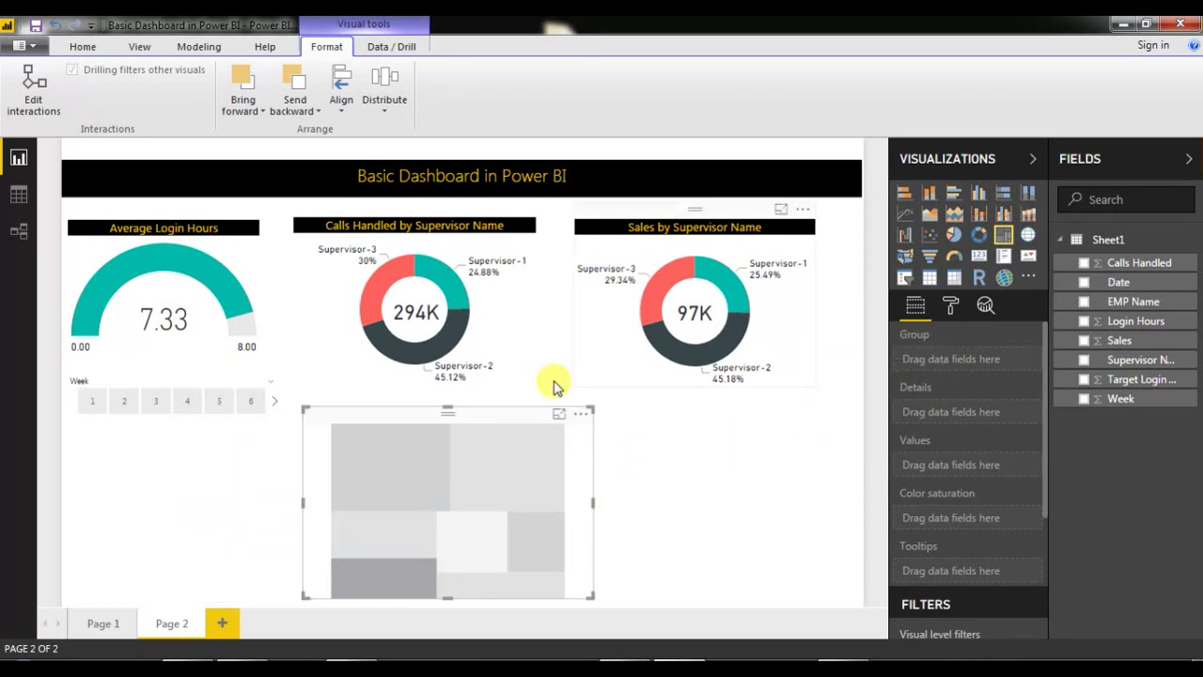
drag(484, 408, 476, 411)
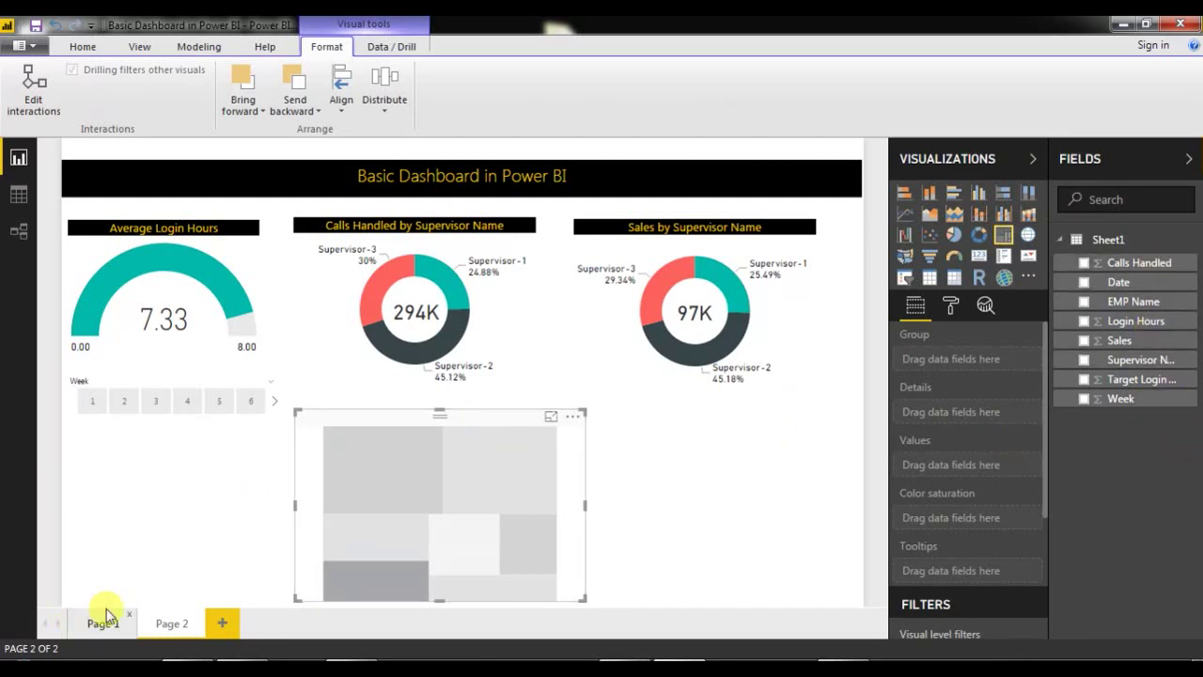
Build the empty treemap on Page 2 with EMP Name as its group and Sales as its values.
click(81, 626)
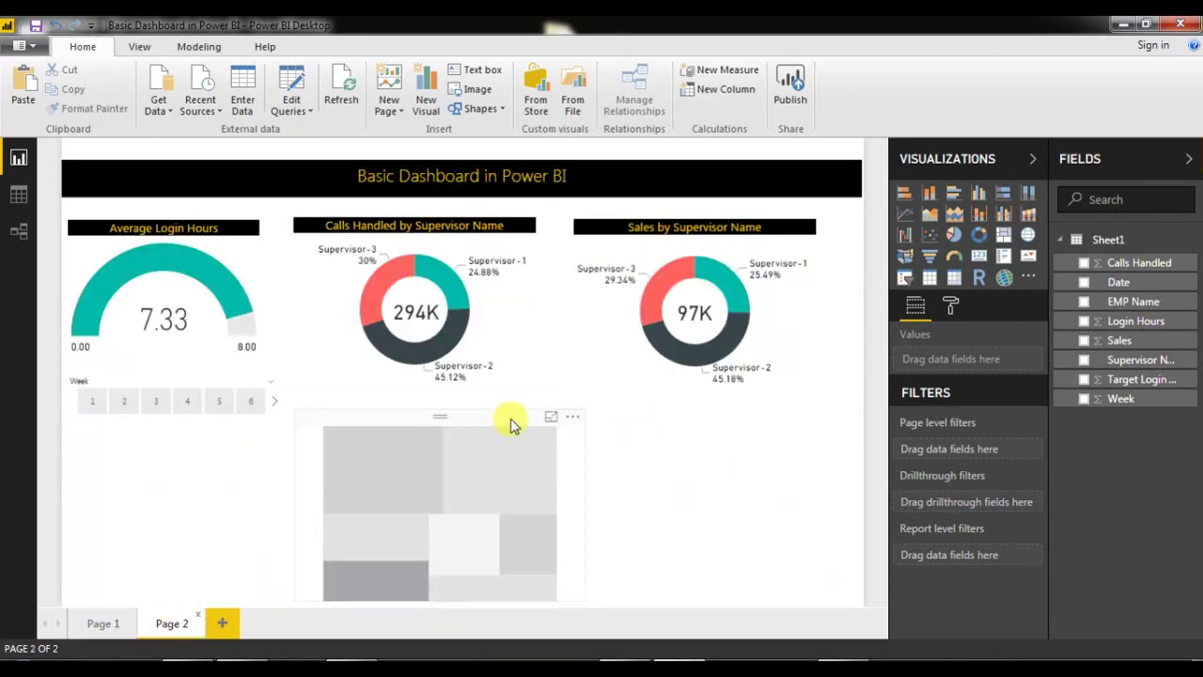
click(515, 423)
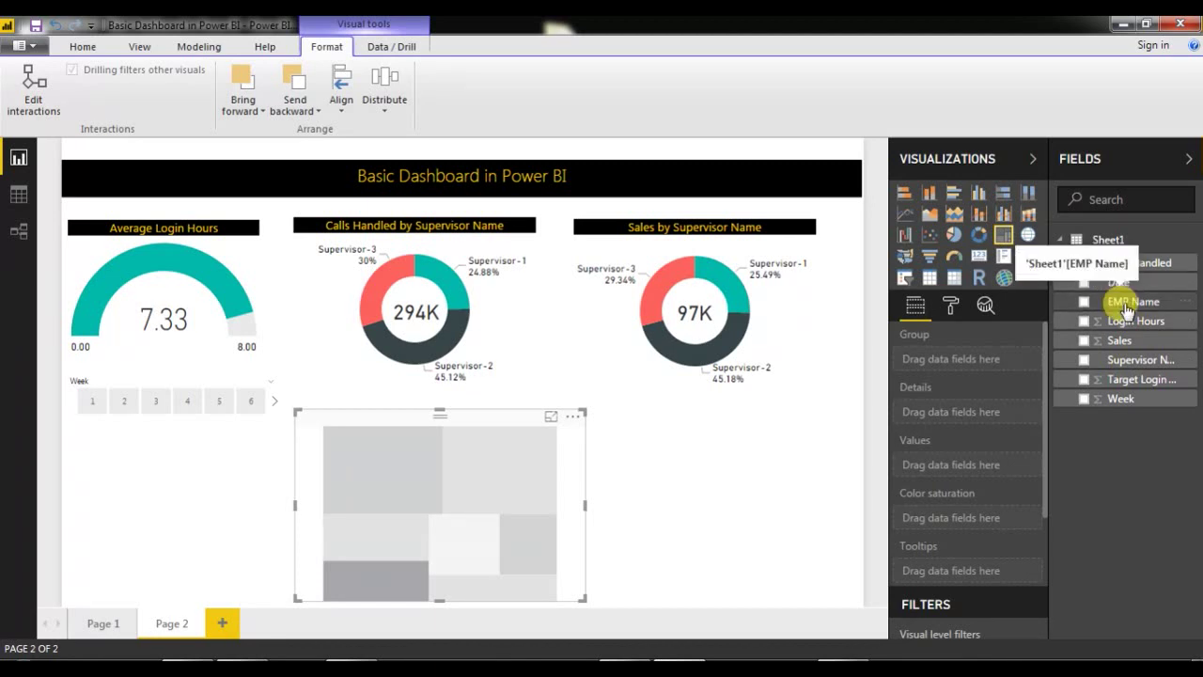
drag(1126, 310, 947, 475)
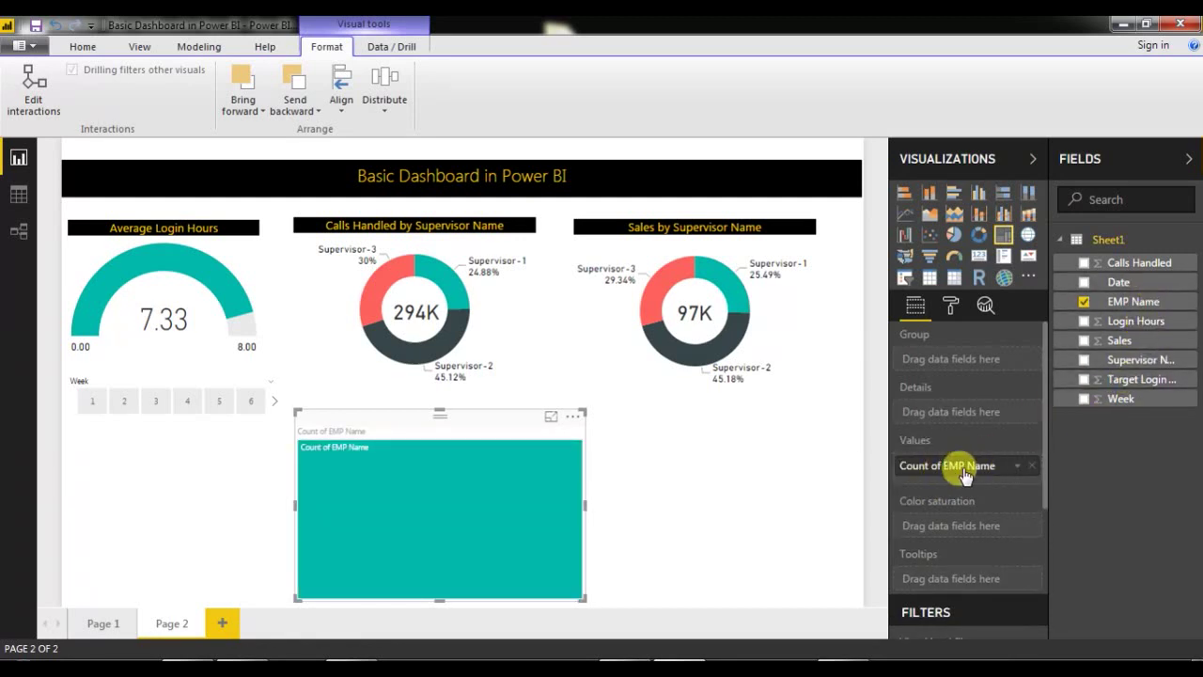
drag(956, 467, 947, 359)
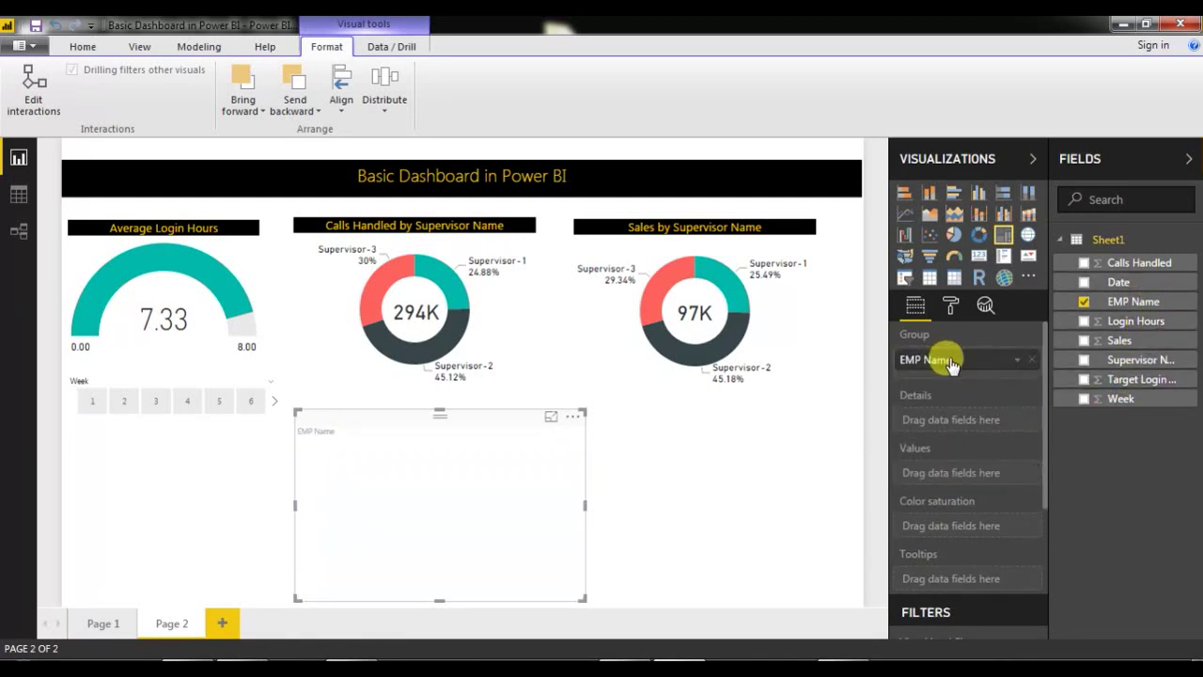
drag(1117, 341, 968, 470)
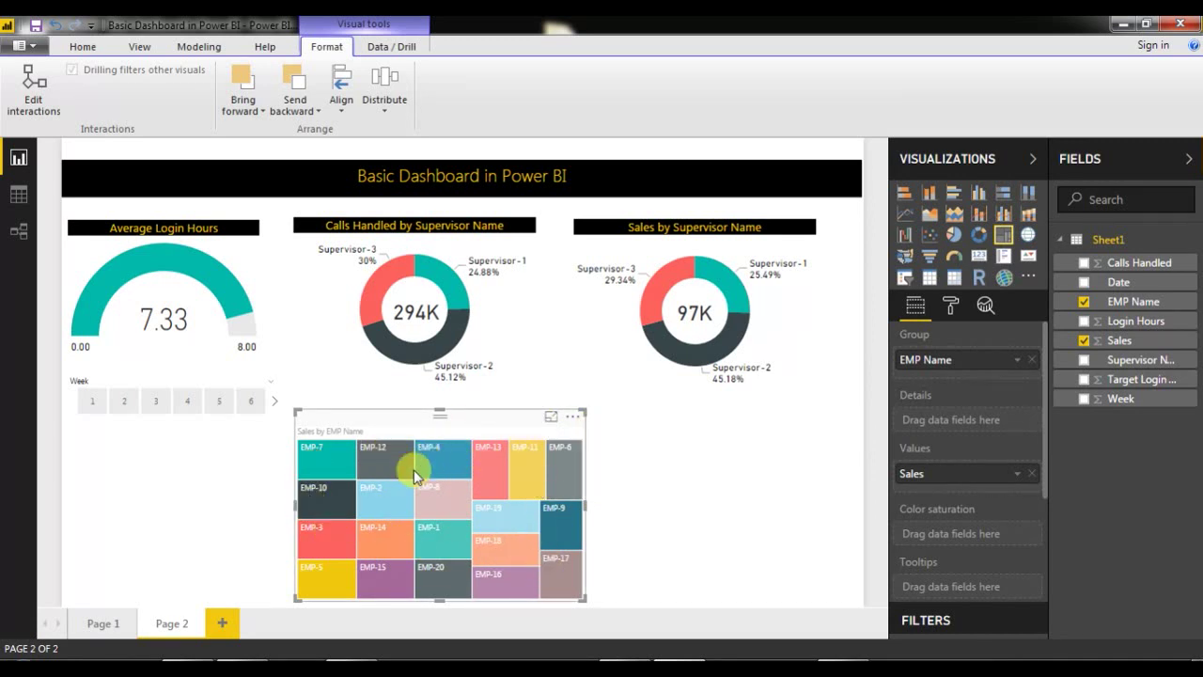
mouse_move(508, 574)
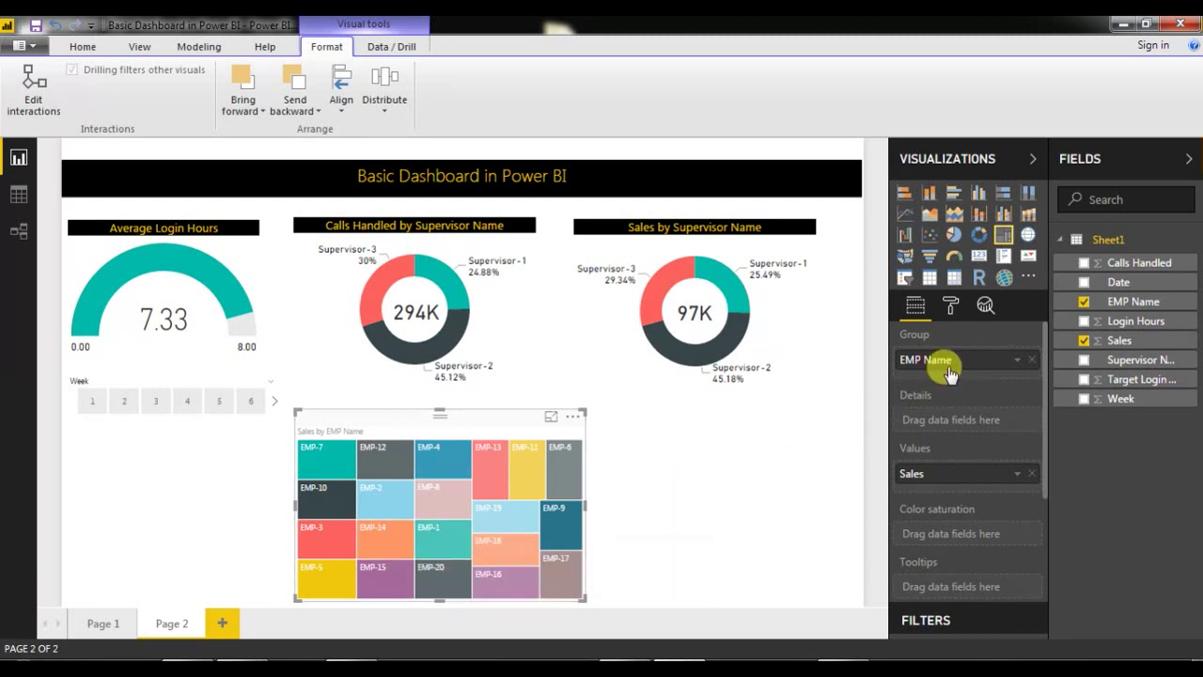
Turn on data labels for the Sales by EMP Name treemap.
click(952, 307)
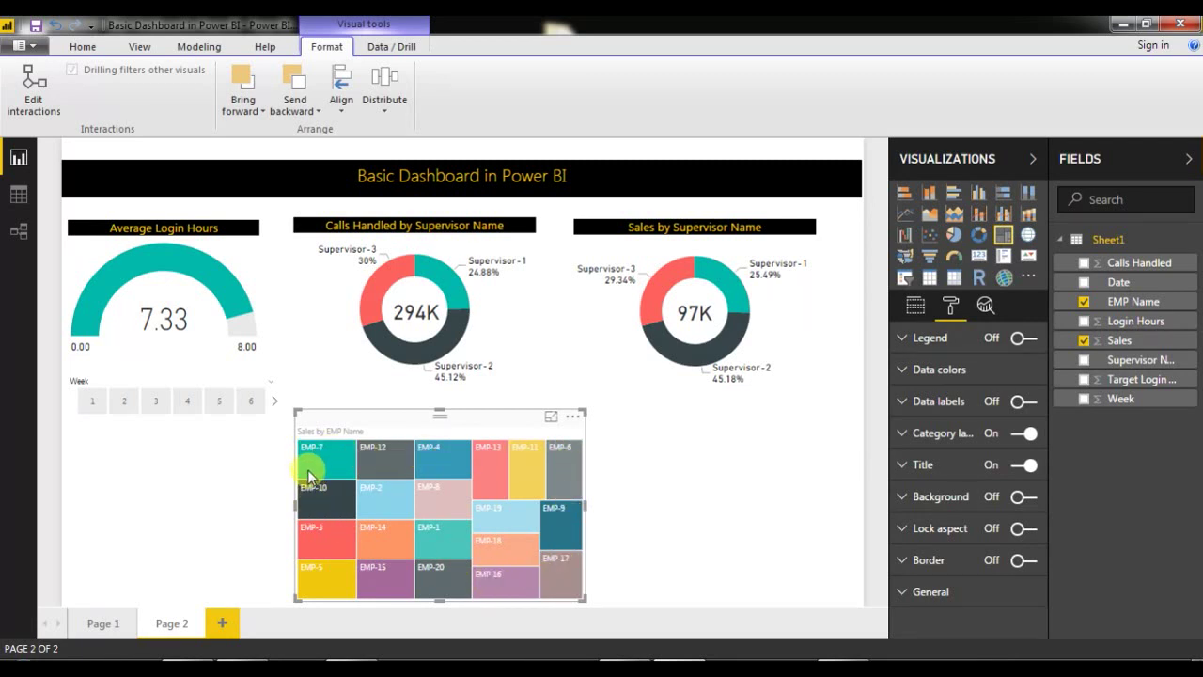
mouse_move(309, 457)
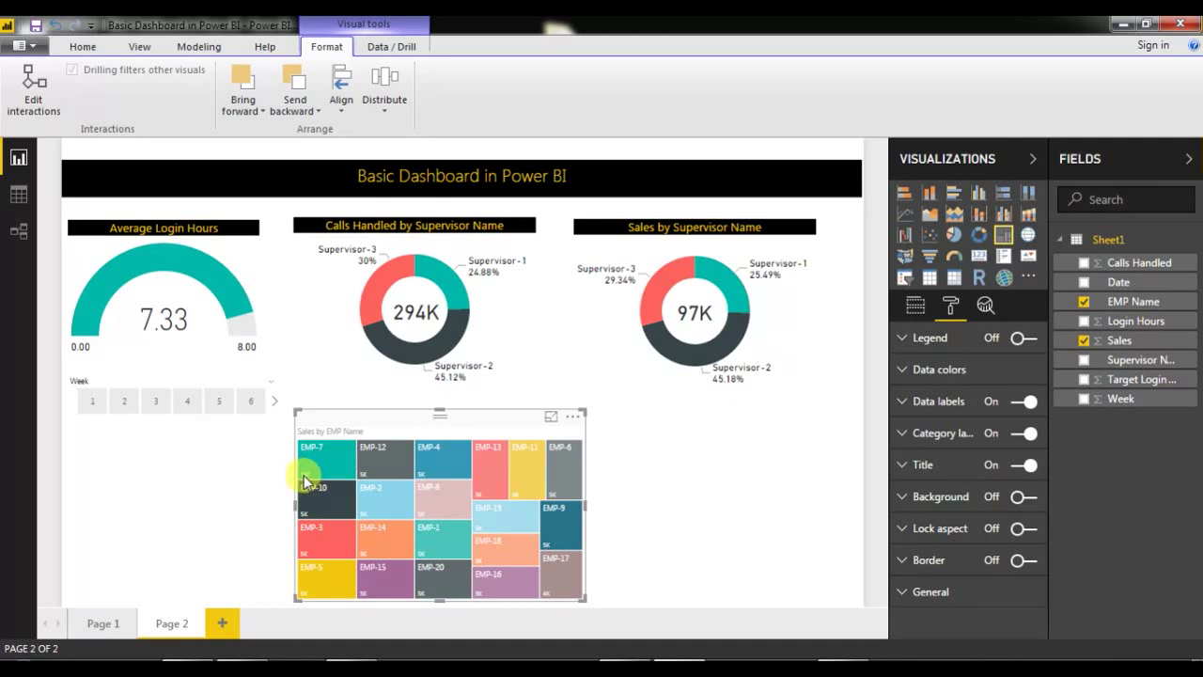
mouse_move(309, 484)
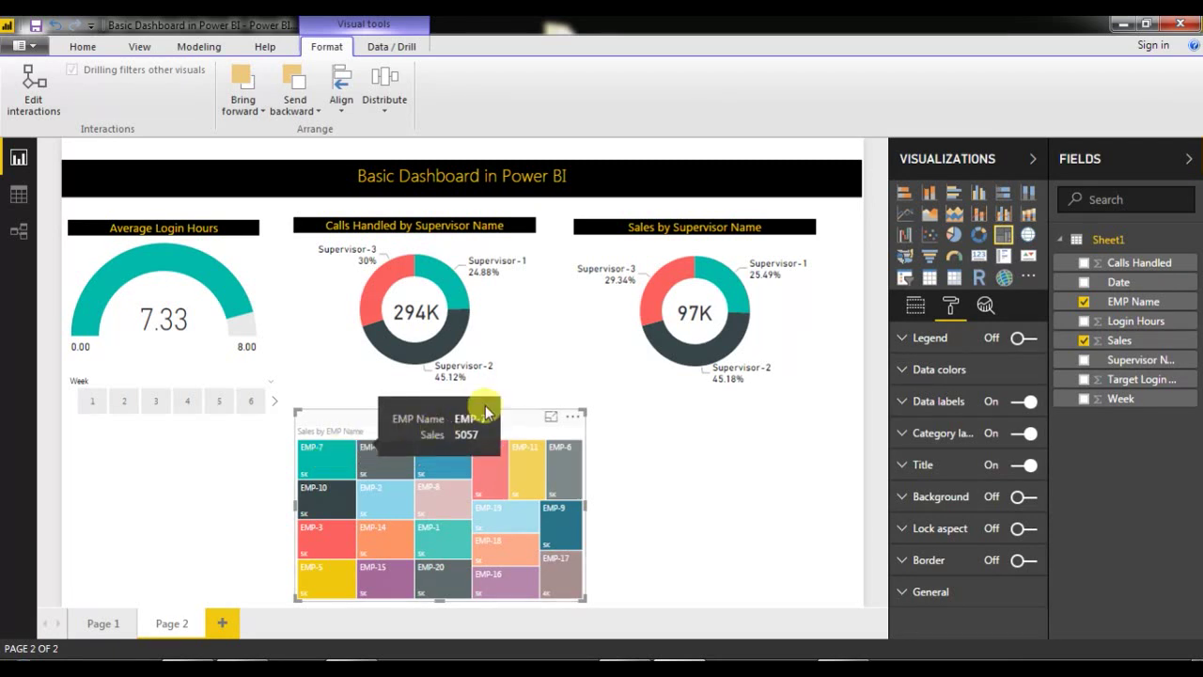
Move the treemap beneath the Week slicer, widen it and lower its top edge to leave a gap below the slicer.
drag(526, 419, 300, 422)
drag(359, 502, 489, 503)
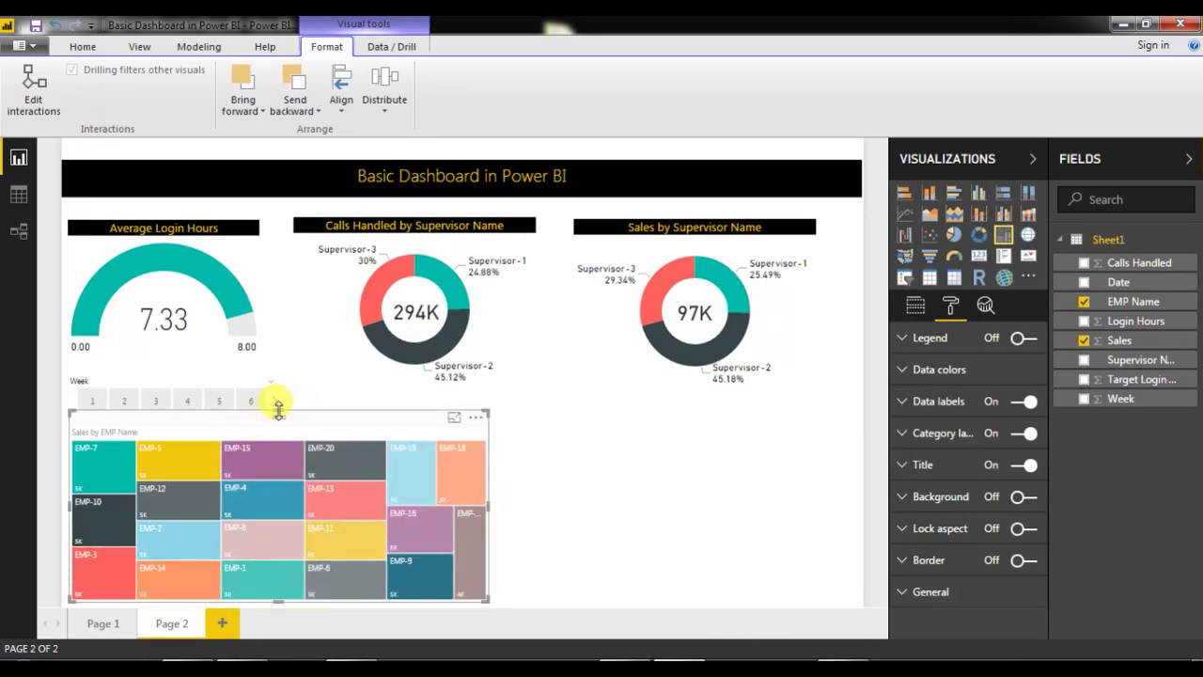
drag(278, 410, 279, 431)
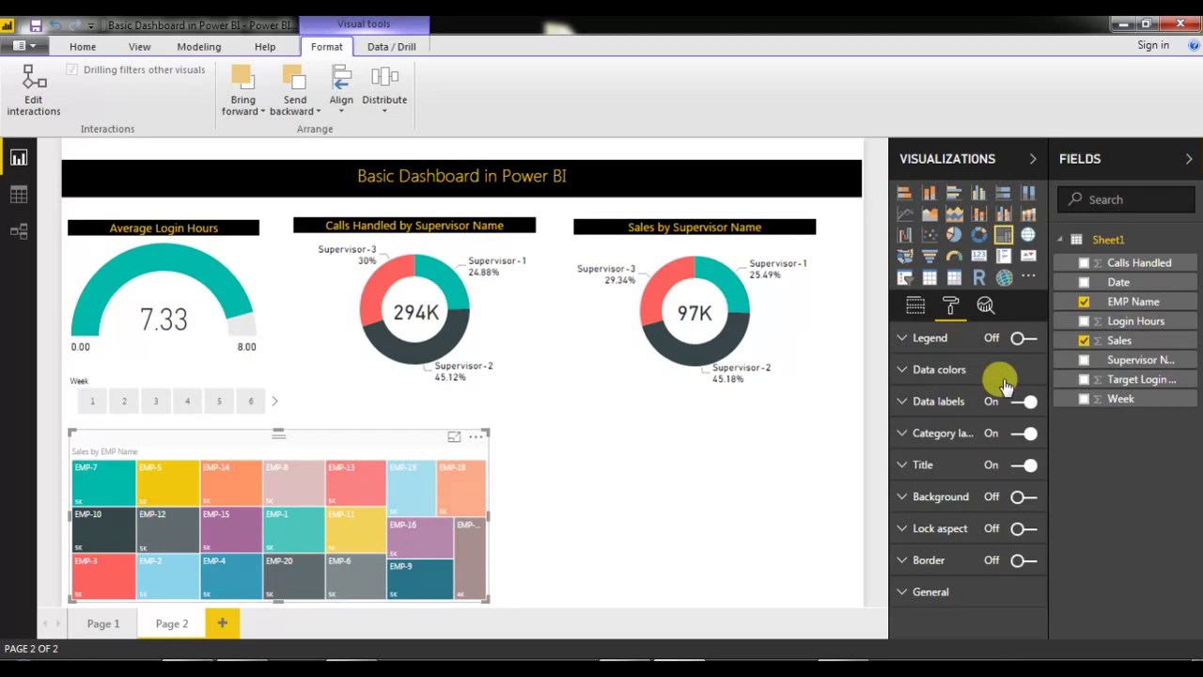
Set the text size of the treemap's data labels to 12.
click(941, 403)
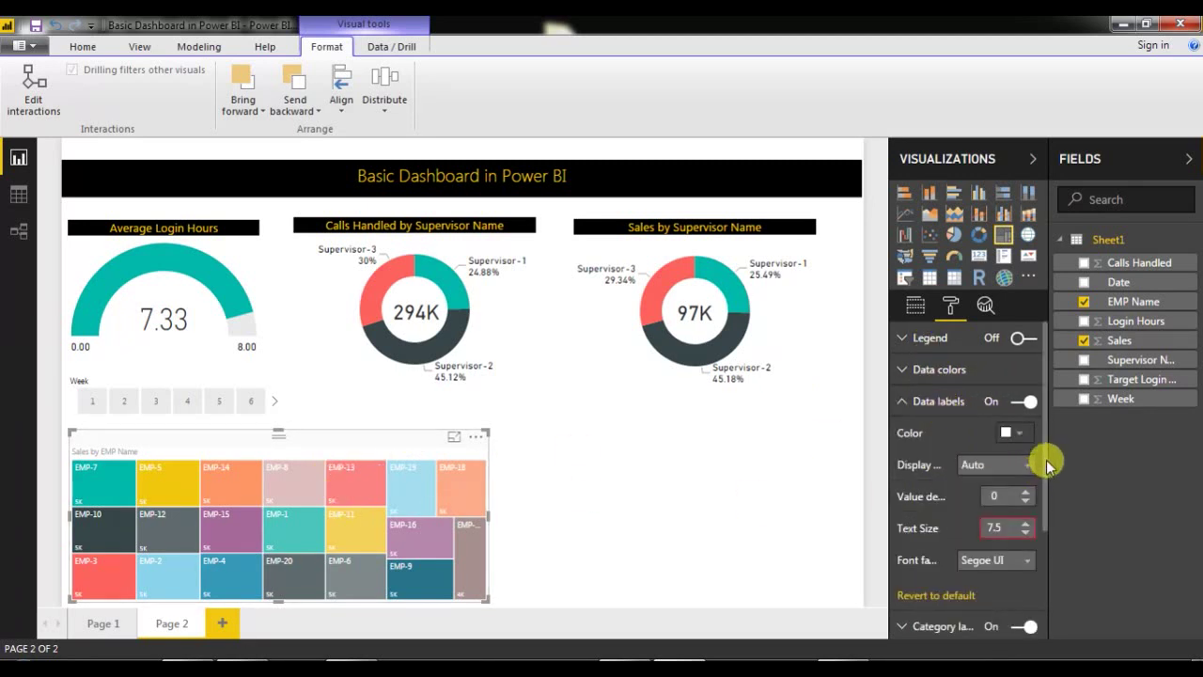
scroll(1049, 463, down, 2)
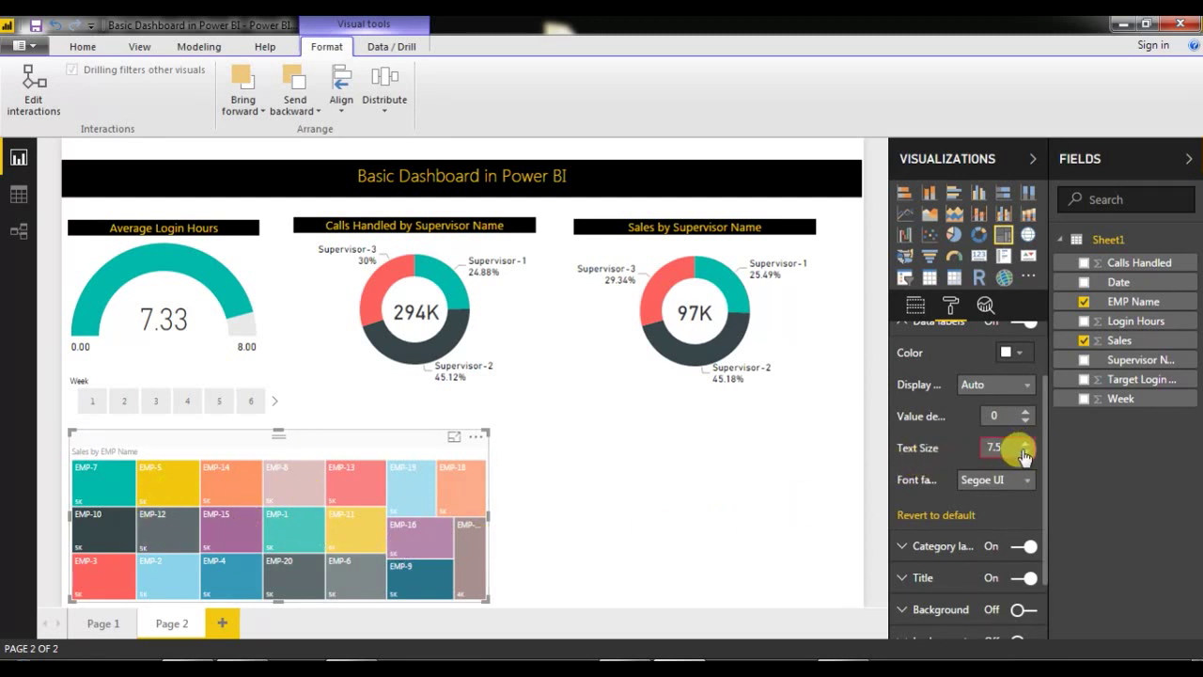
drag(999, 446, 980, 446)
text(12)
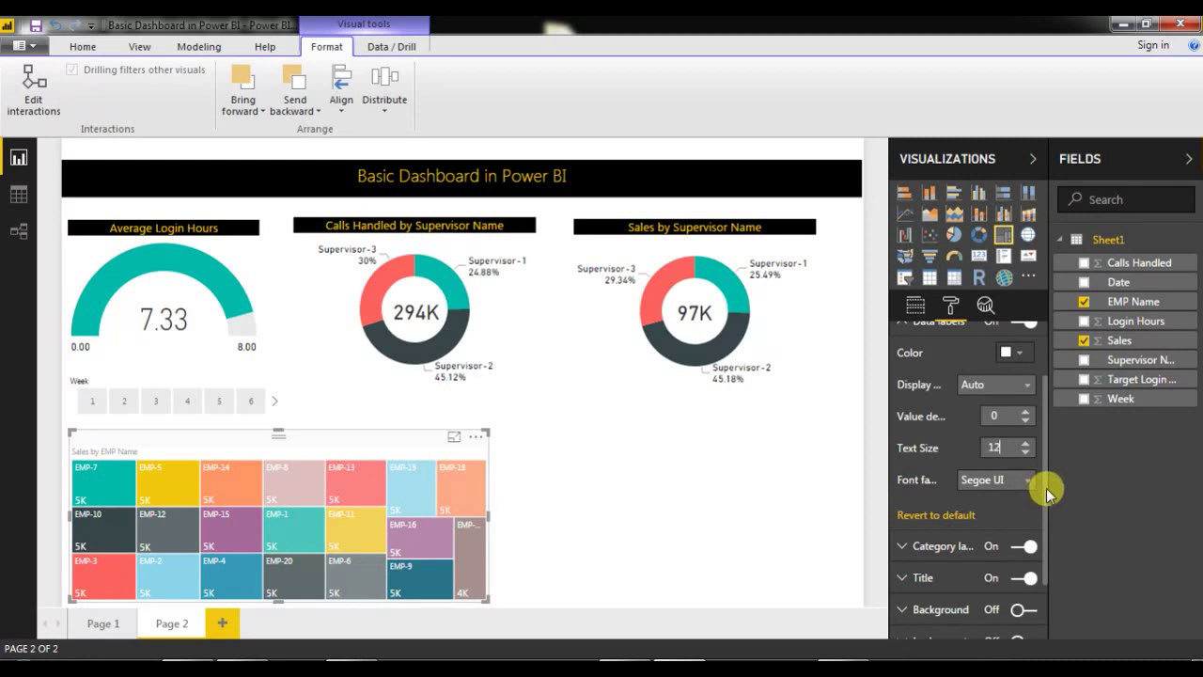
Increase the text size of the treemap's category labels to 12.
scroll(1045, 487, down, 2)
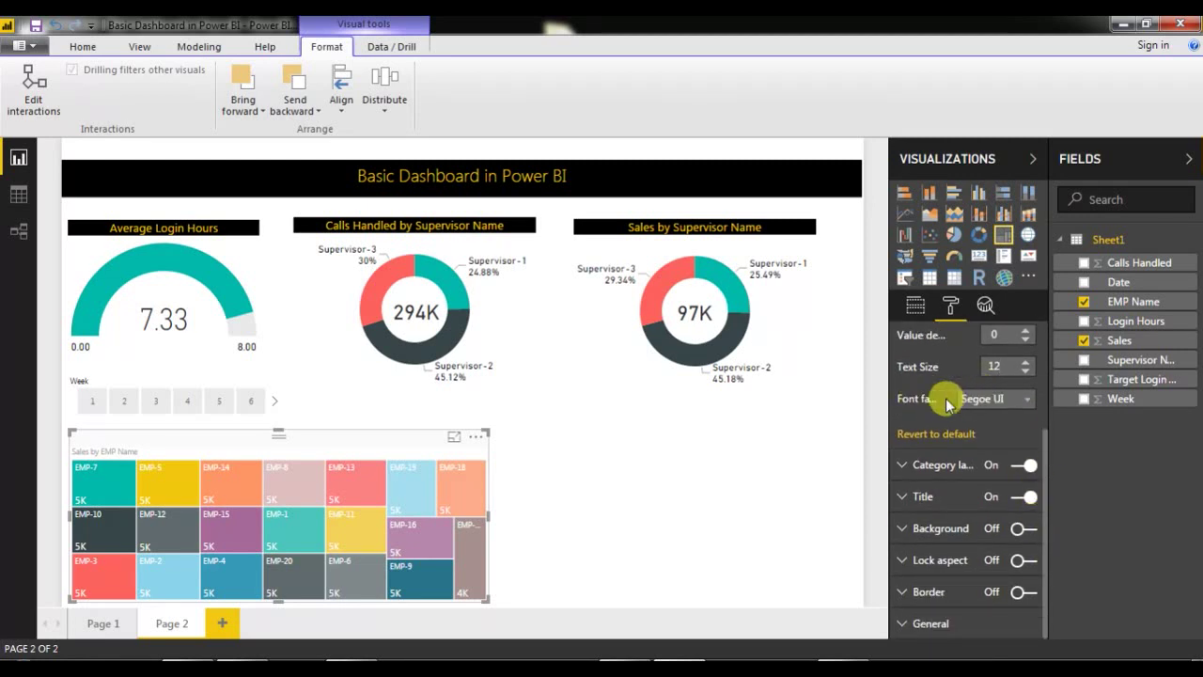
click(929, 470)
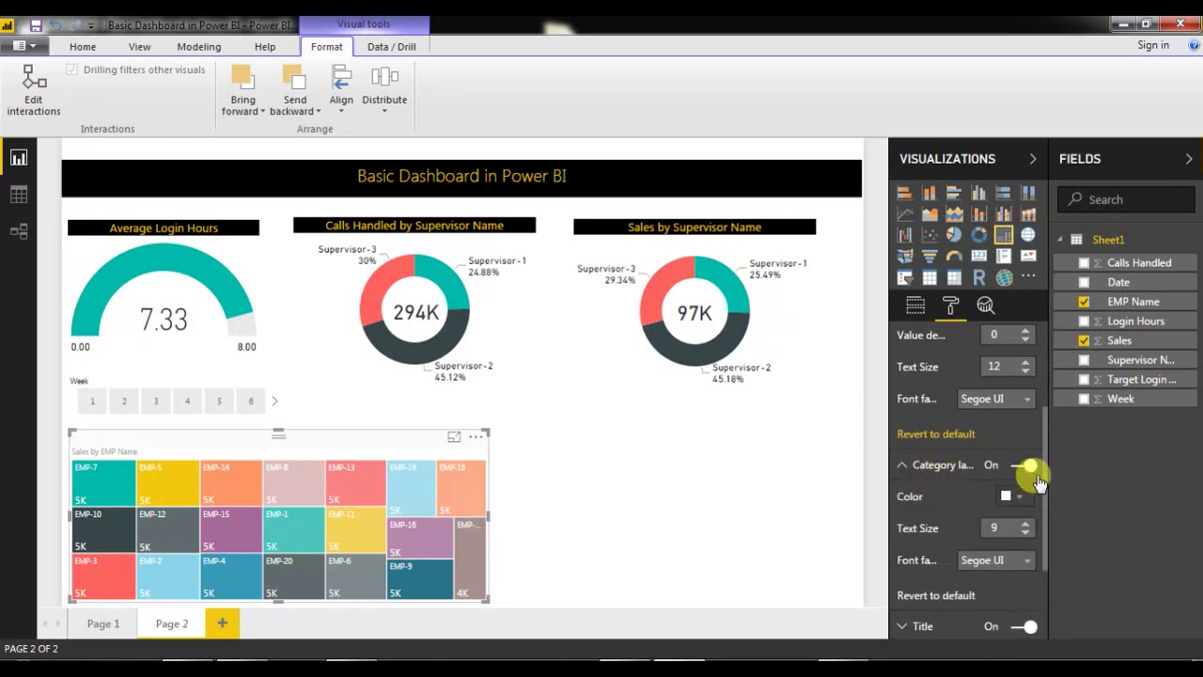
drag(1046, 480, 1044, 537)
click(1027, 402)
click(1027, 403)
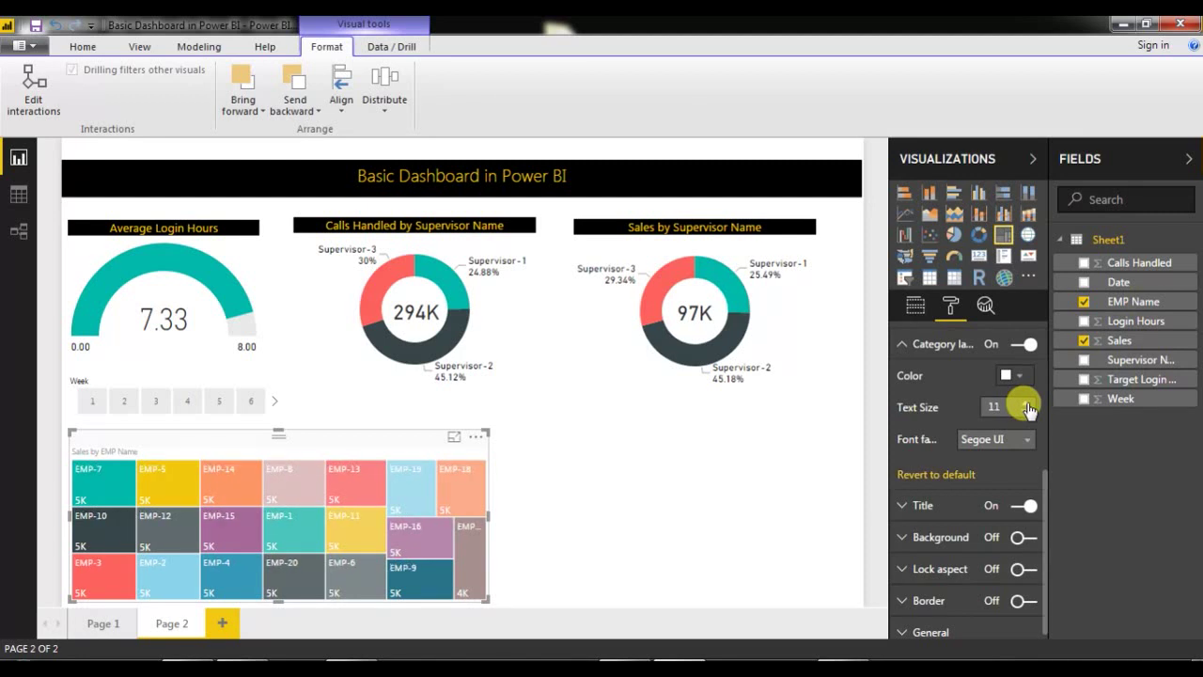
click(1028, 402)
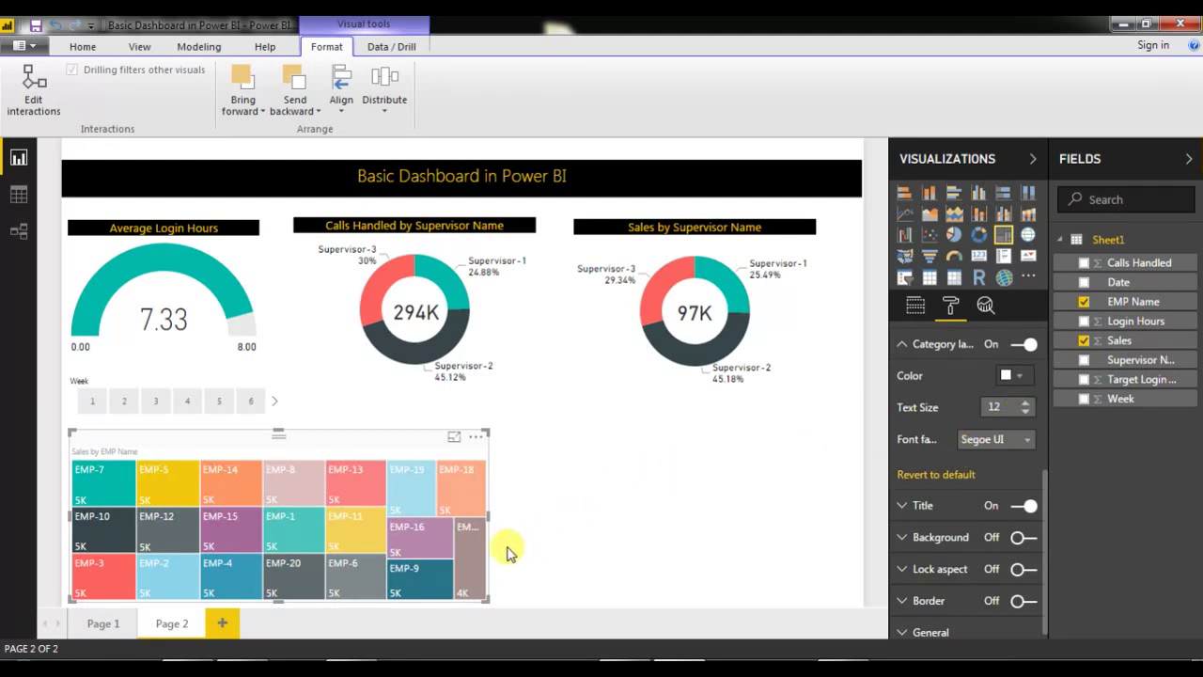
Narrow the treemap slightly by pulling in its right edge.
click(537, 510)
click(420, 455)
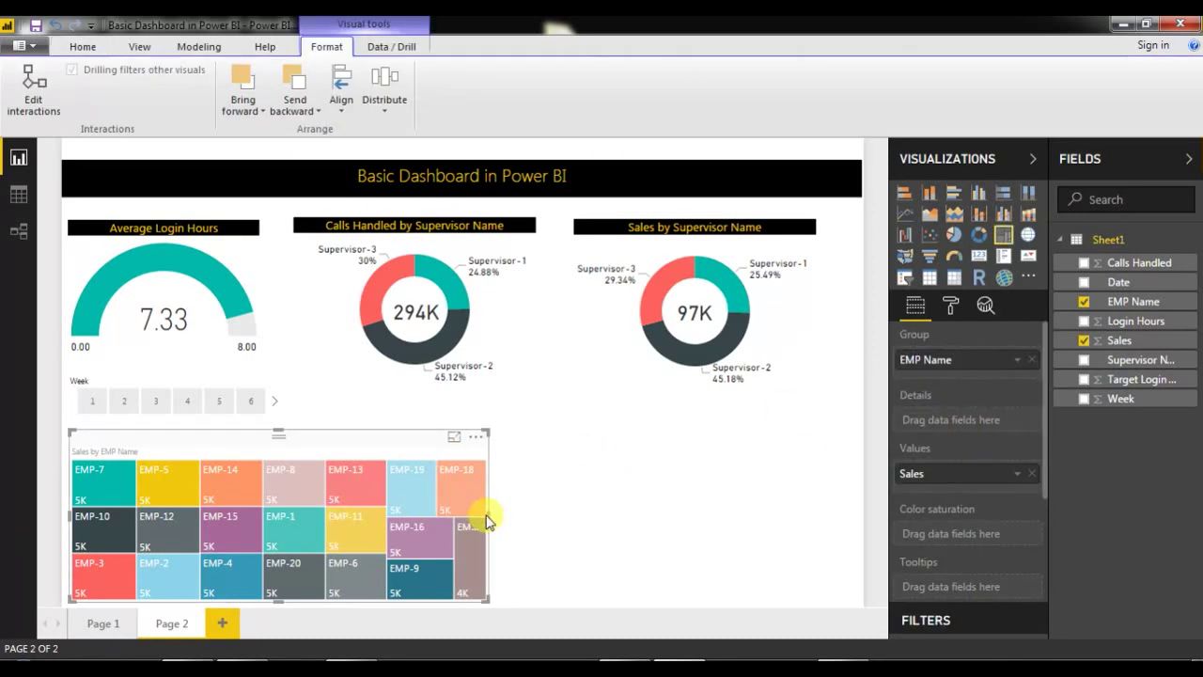
drag(487, 515, 475, 515)
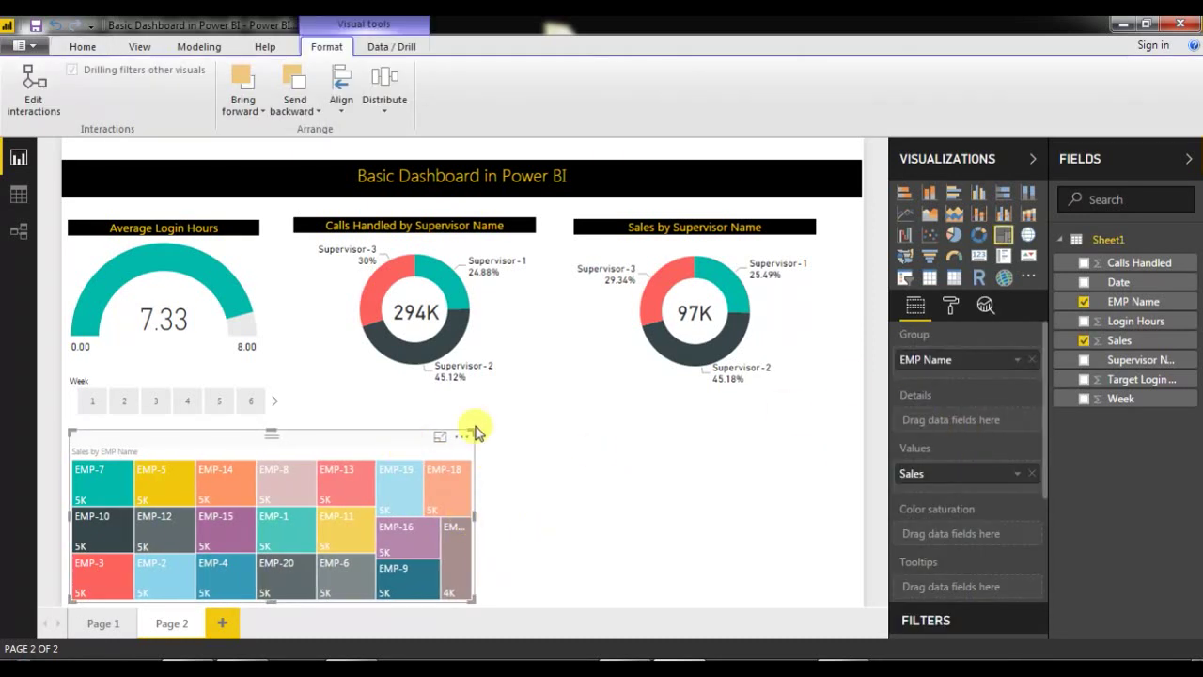
Center the treemap's title and give it a black background.
click(951, 314)
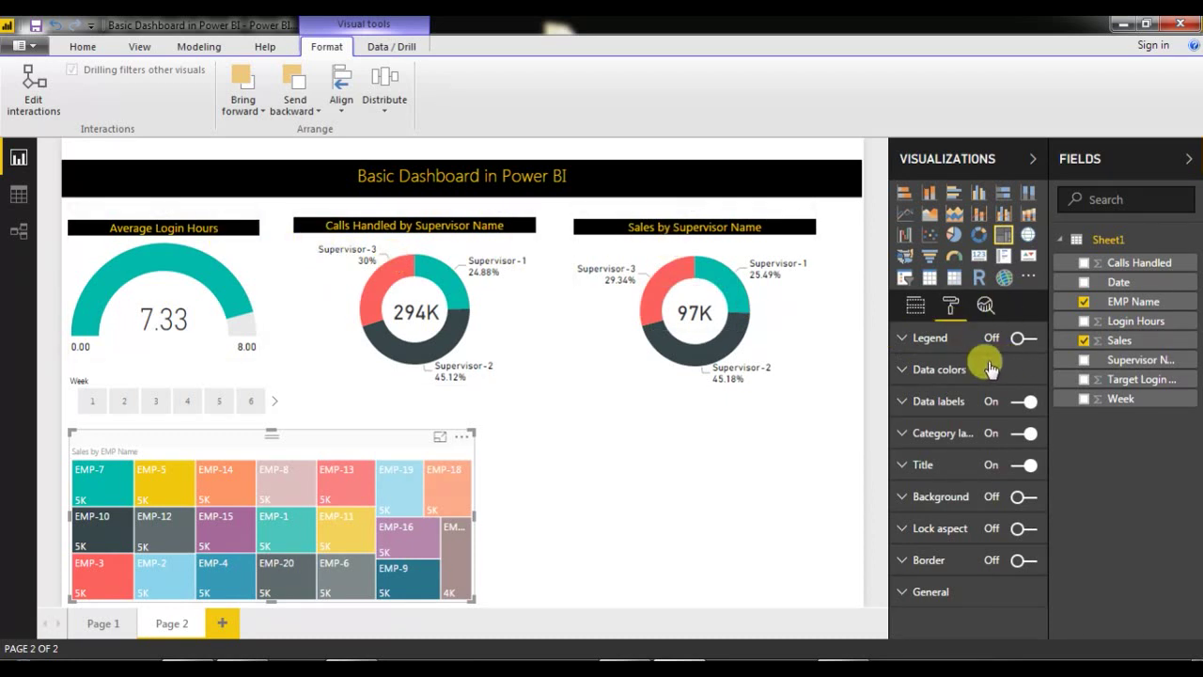
click(923, 465)
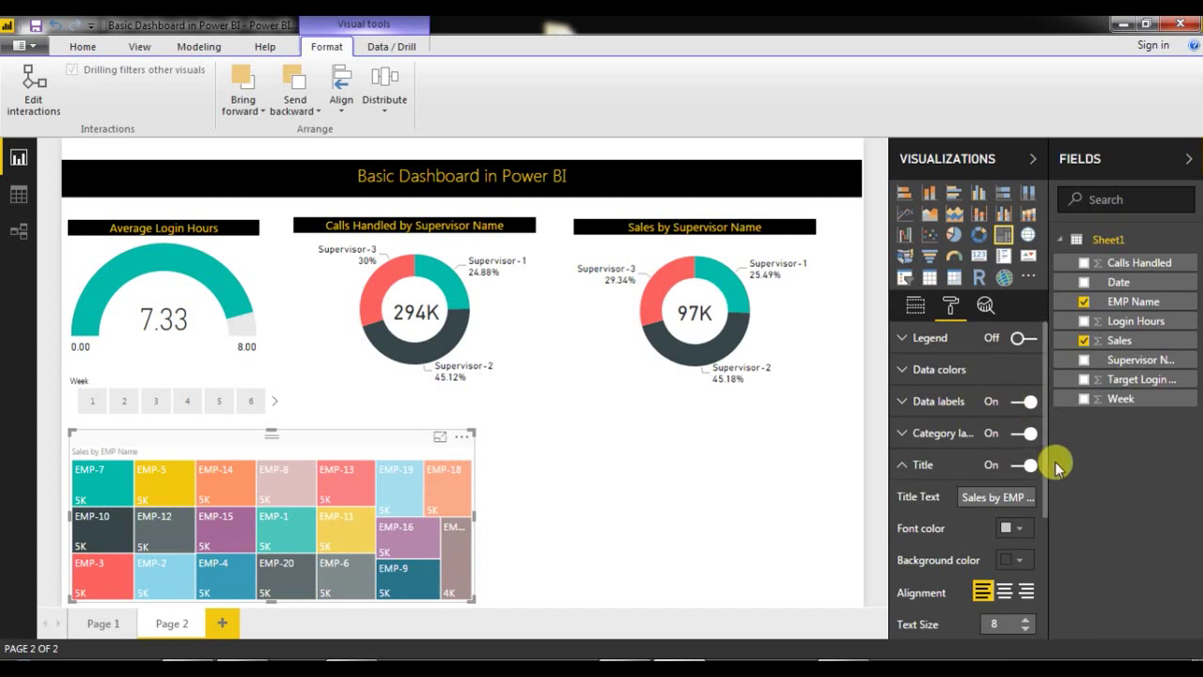
scroll(1034, 508, down, 3)
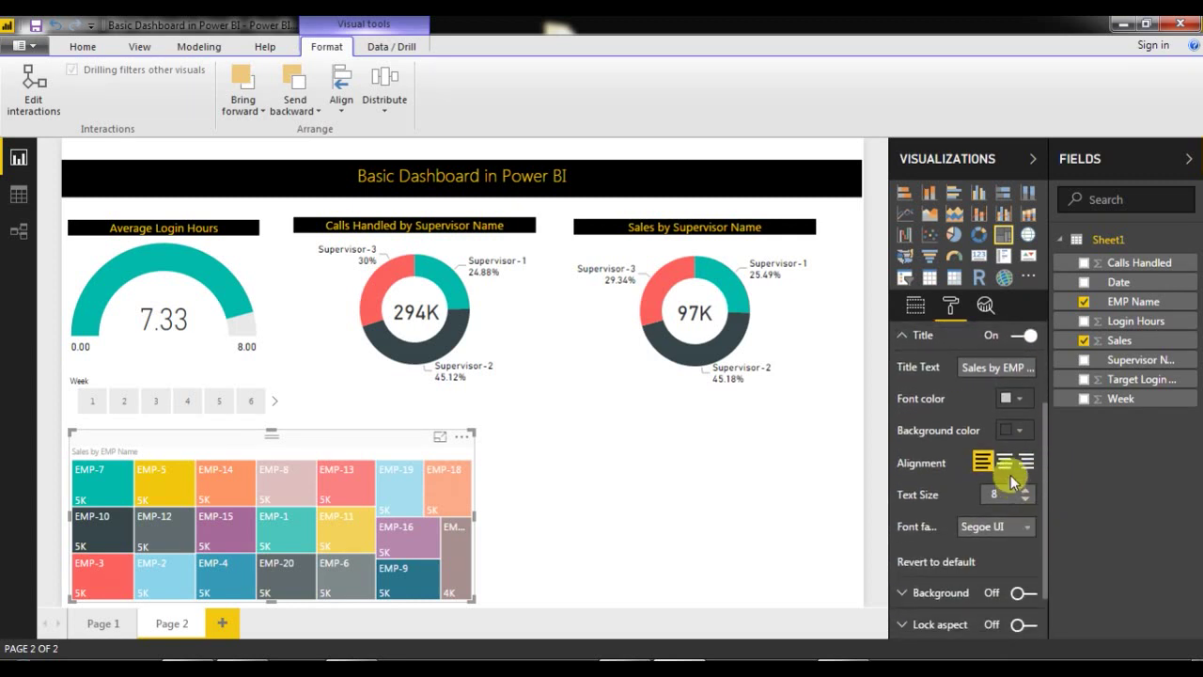
click(1007, 463)
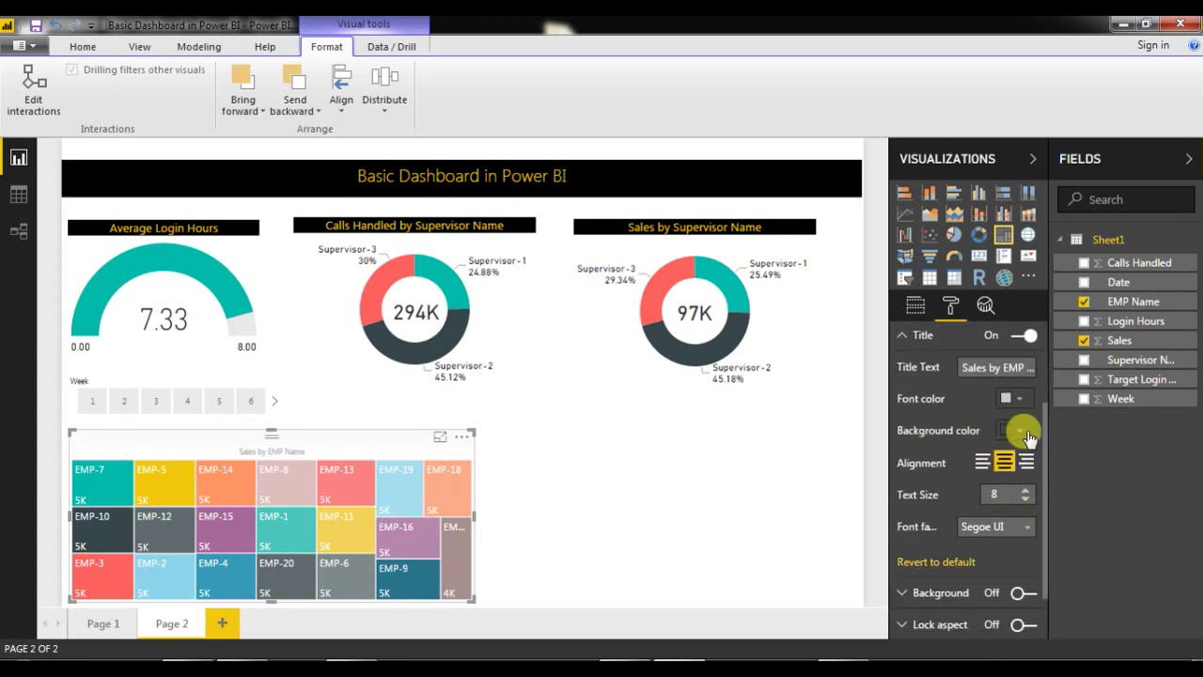
click(1020, 431)
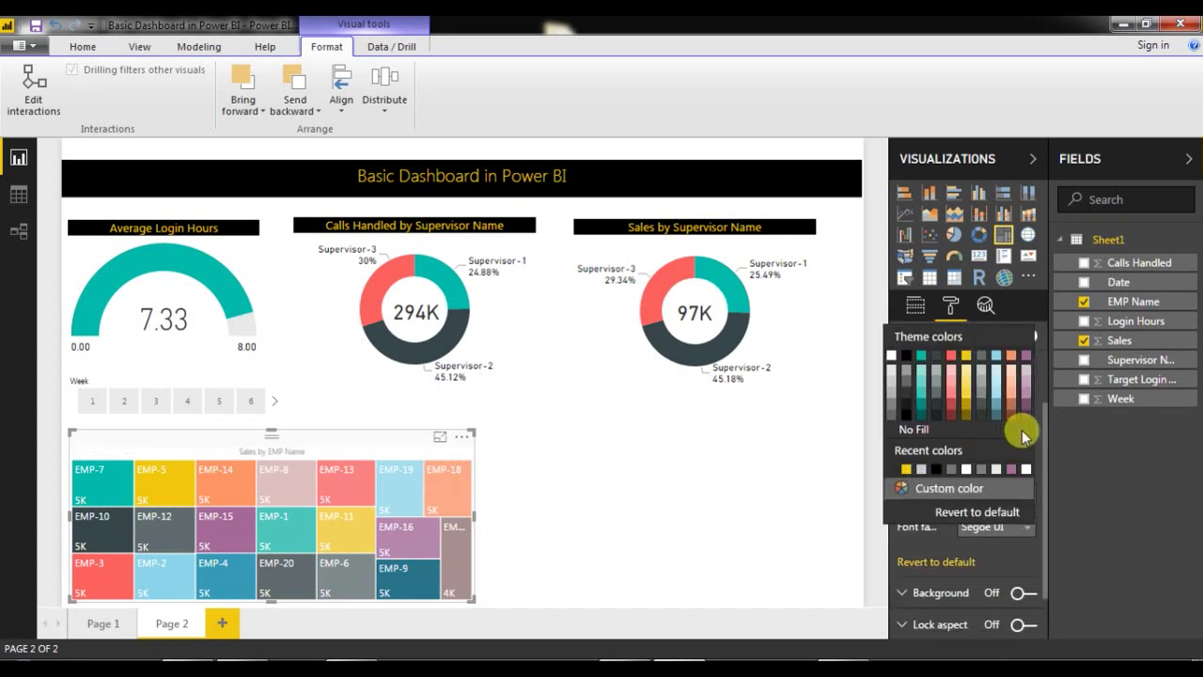
click(935, 359)
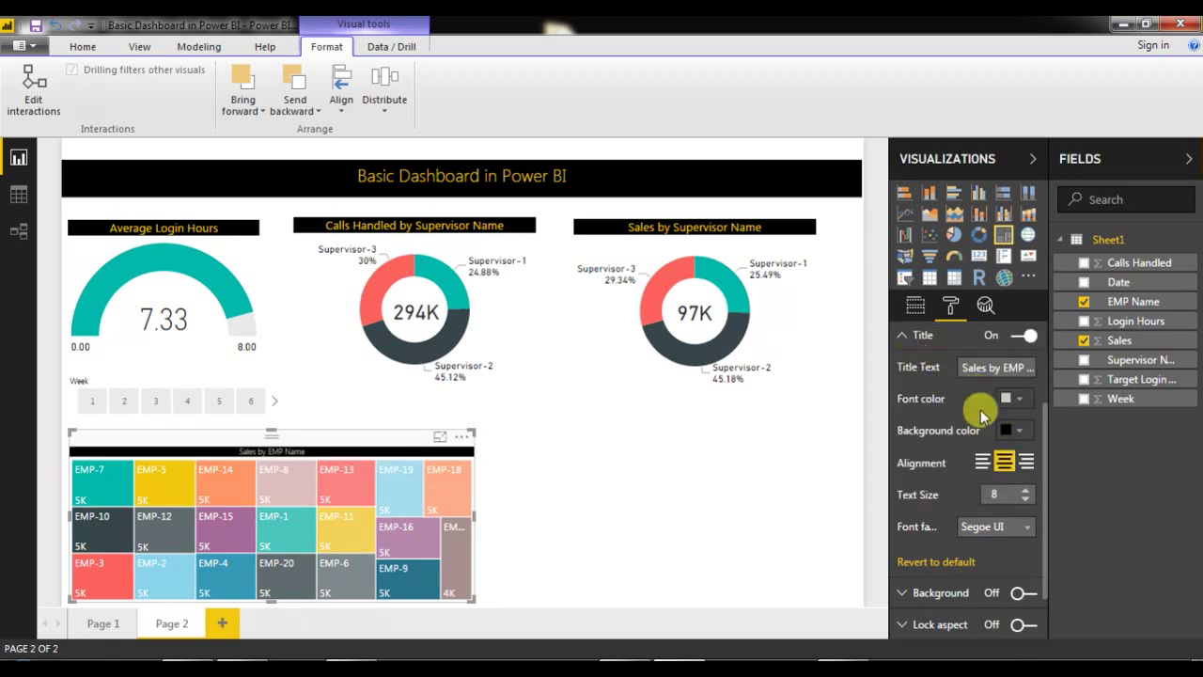
Set the treemap title's font color to yellow and its text size to 14.
click(1031, 404)
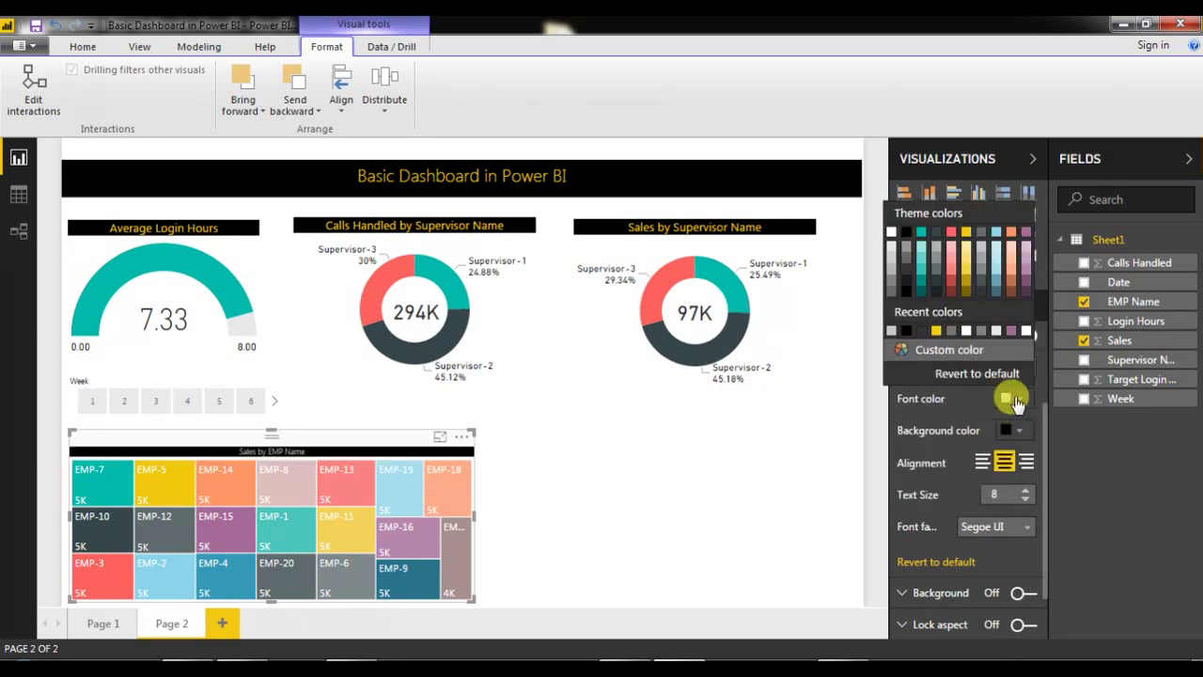
click(935, 312)
click(1024, 490)
click(1024, 490)
click(1024, 490)
click(1023, 490)
click(1024, 490)
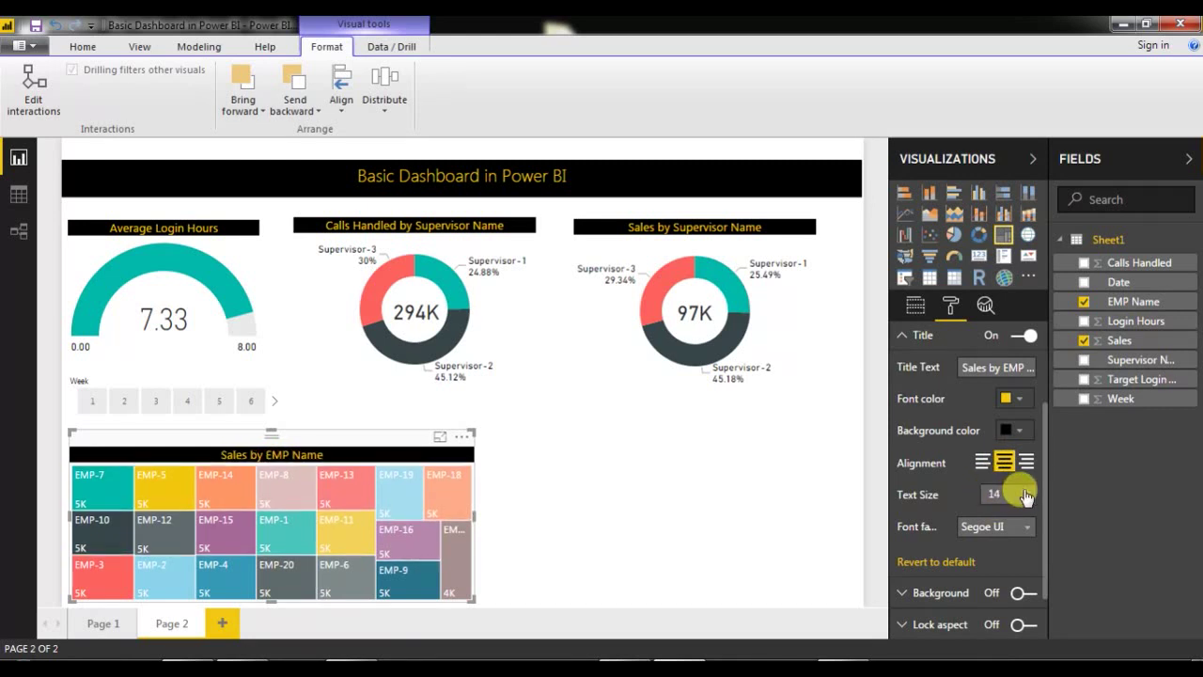
Nudge the treemap slightly up and left, and check the Calls Handled and Sales by Month chart on Page 1.
drag(336, 433, 329, 434)
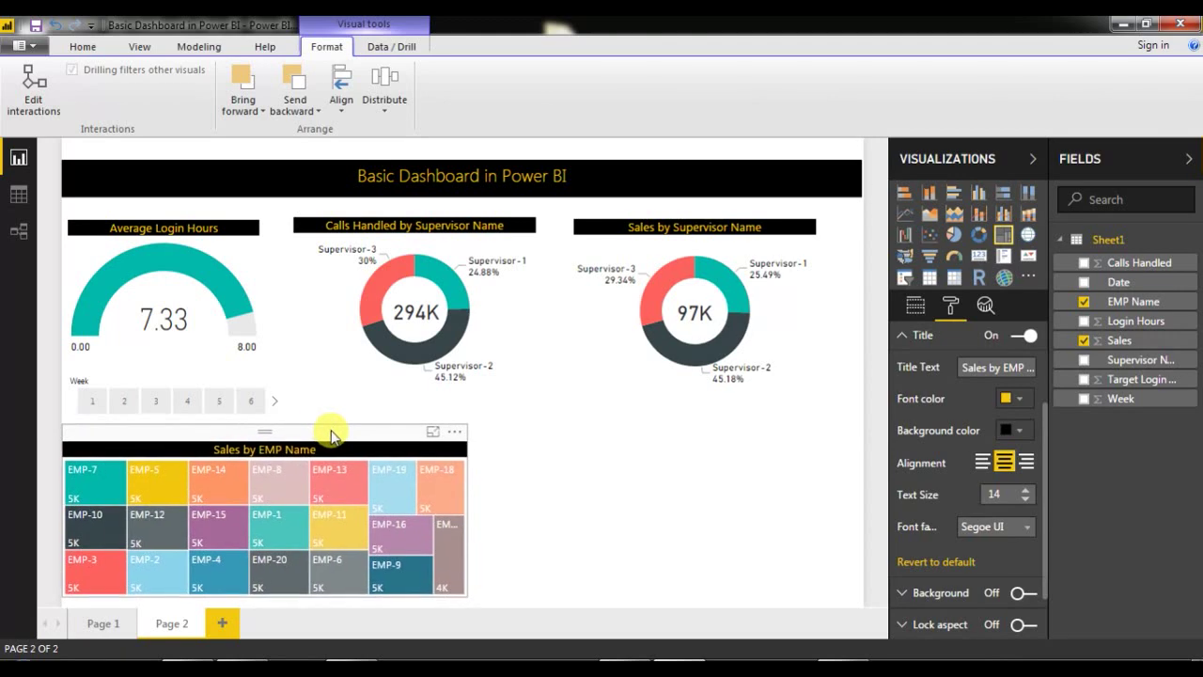
click(570, 457)
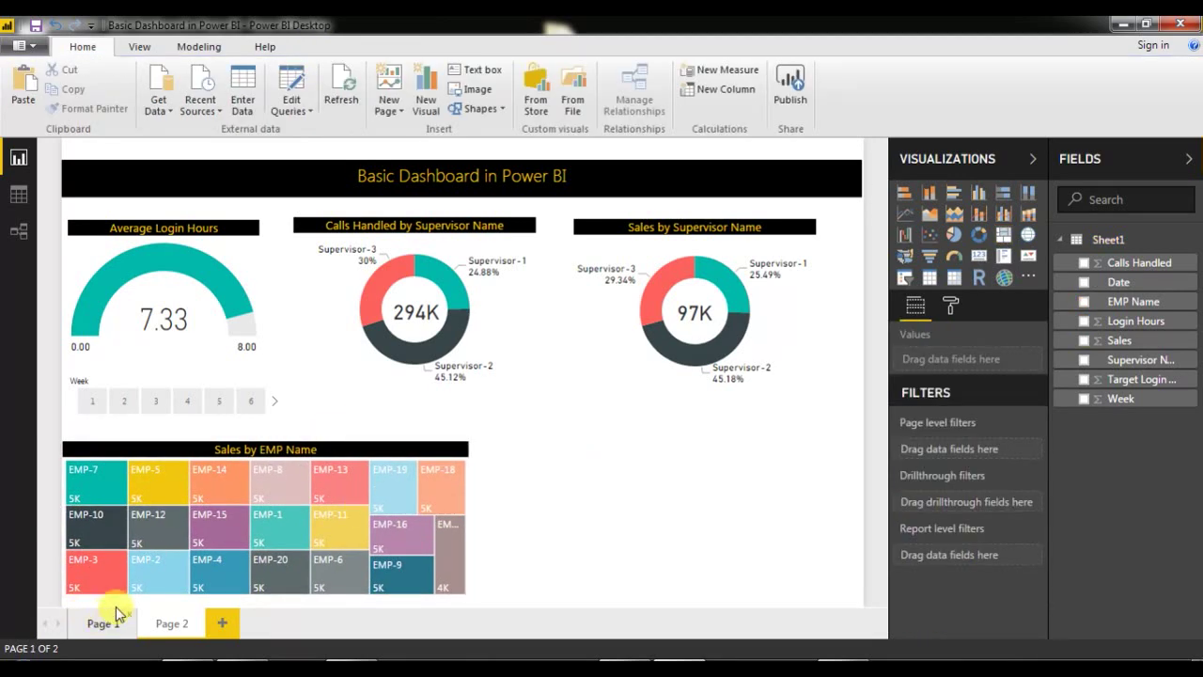
click(103, 623)
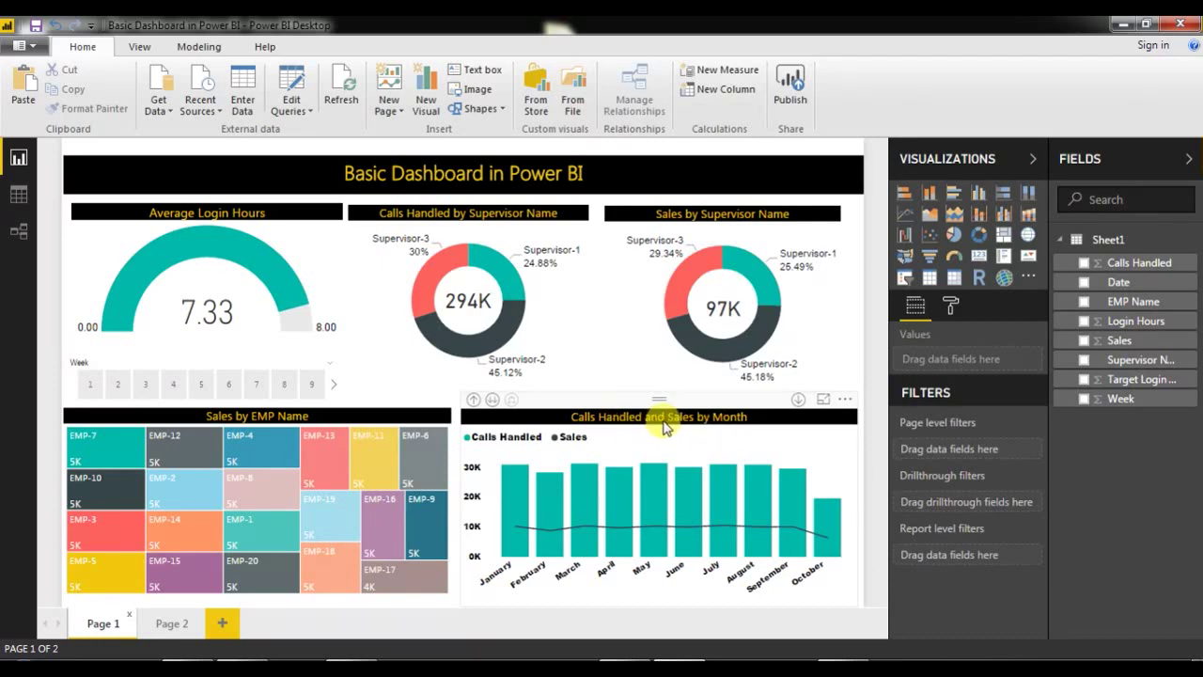
click(179, 623)
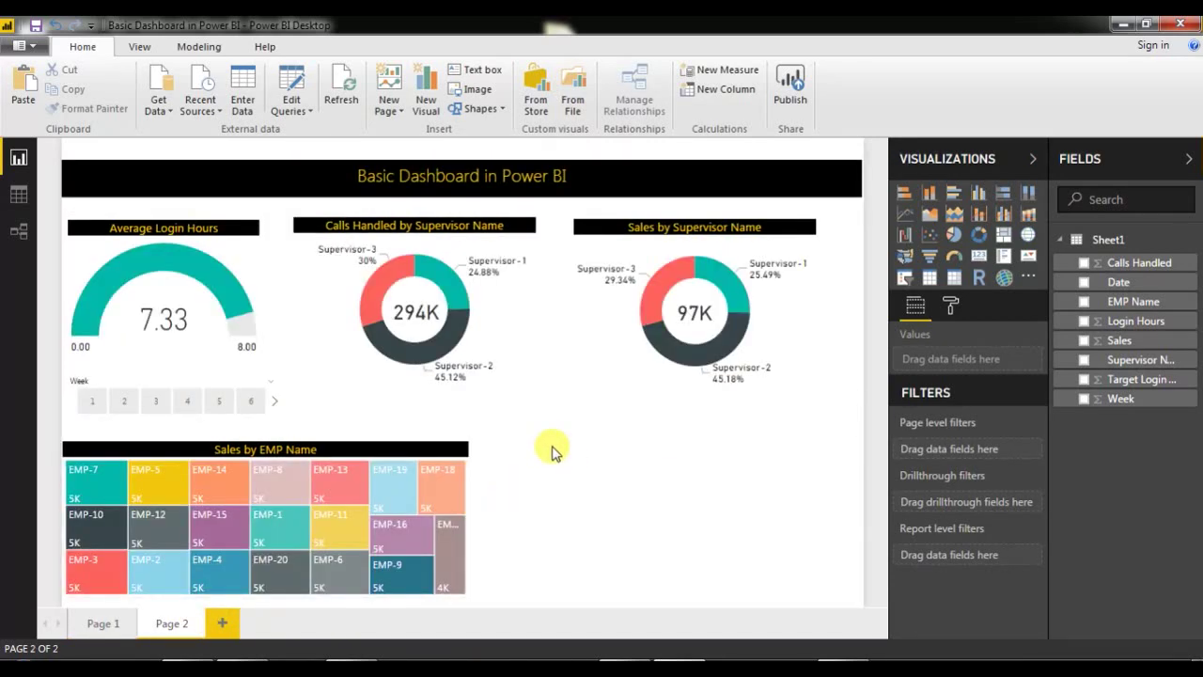
click(366, 442)
click(658, 442)
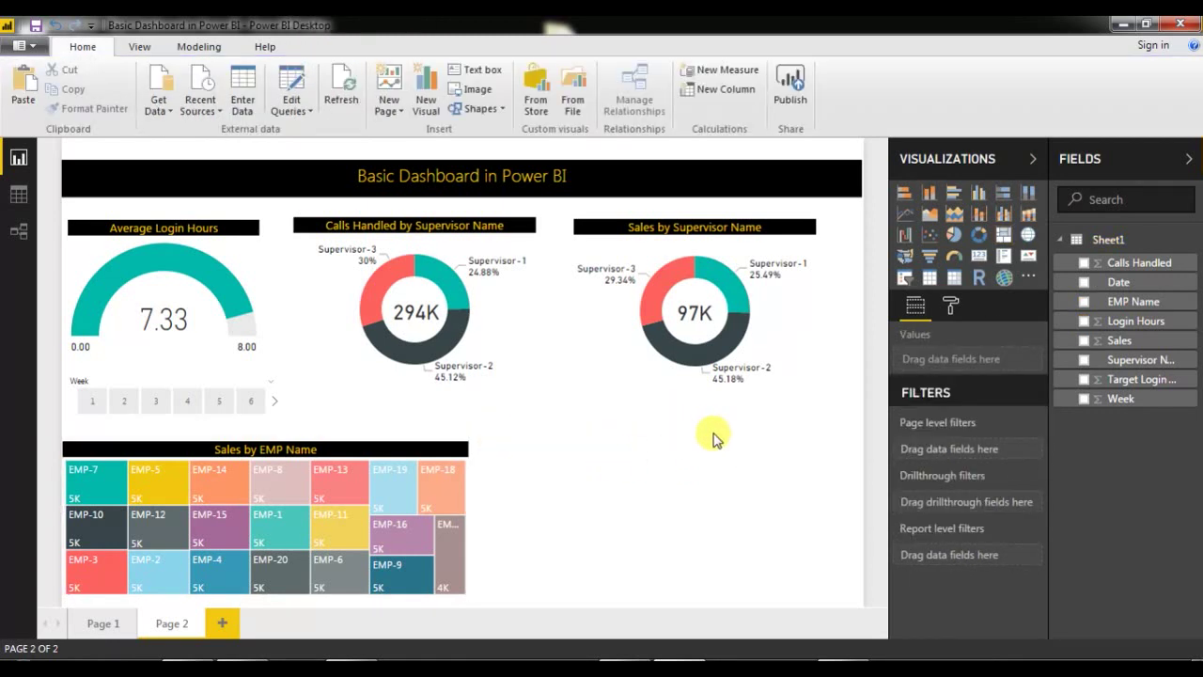
Insert an empty line and clustered column chart on Page 2, place it beside the treemap and widen it to the page's right edge.
click(1006, 220)
drag(567, 403, 562, 422)
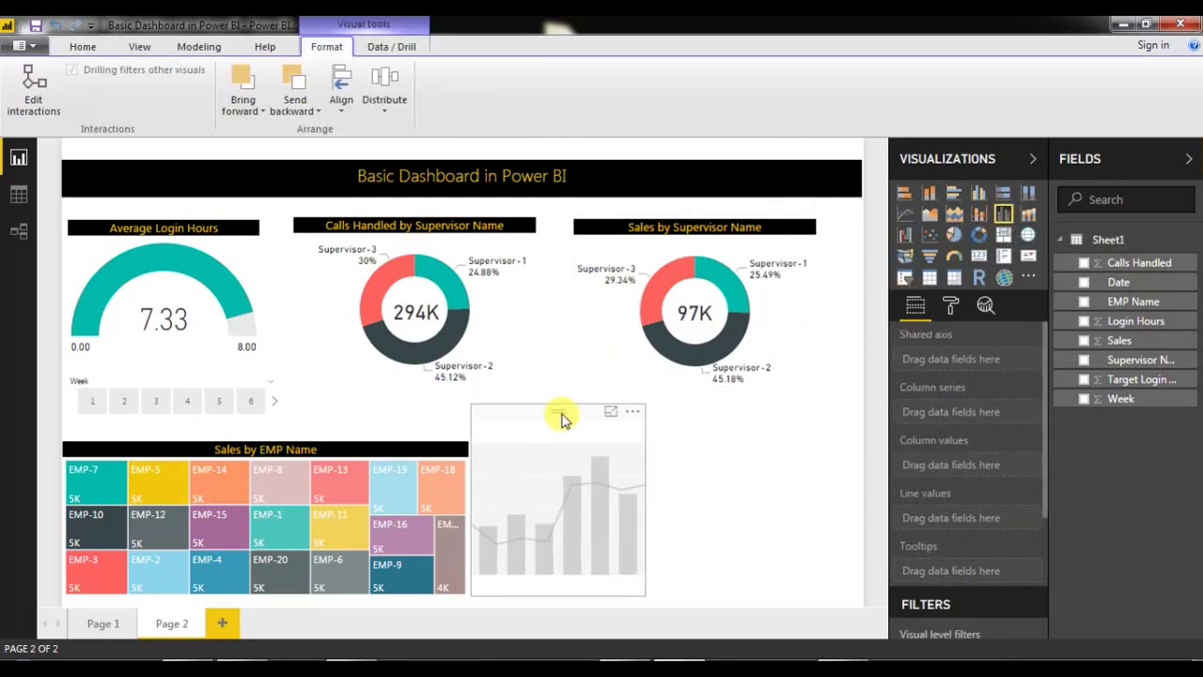
drag(648, 505, 854, 510)
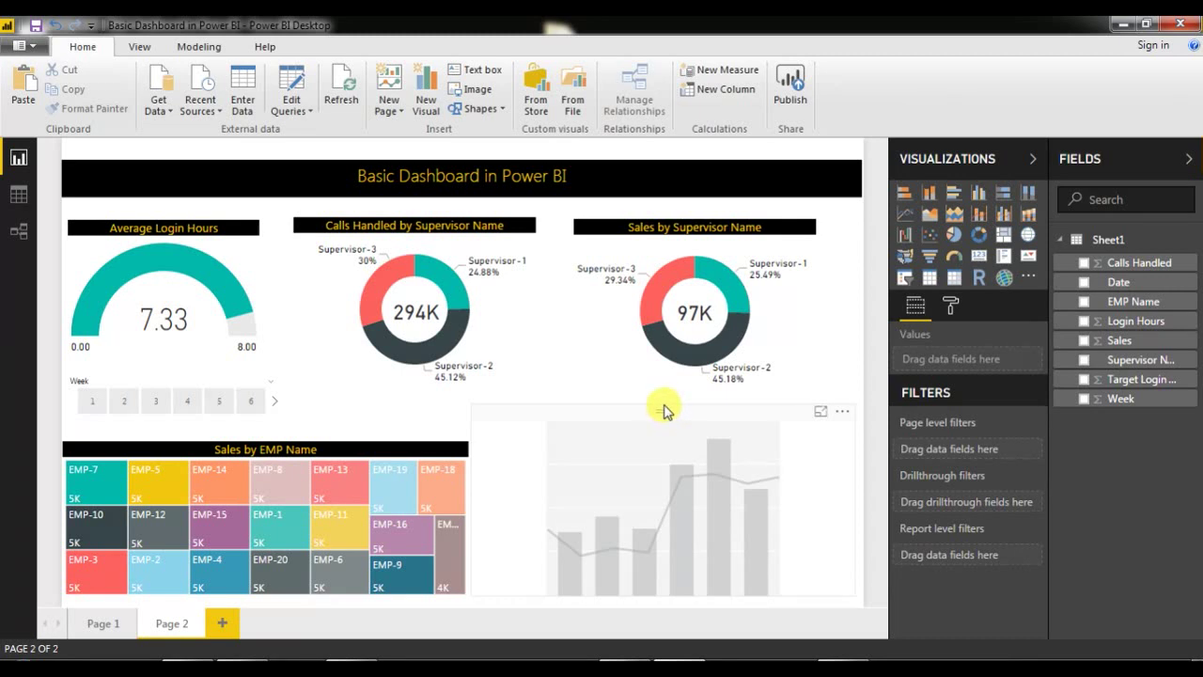
Set the empty combo chart's shared axis to Date, its column values to Calls Handled and its line values to Sales.
click(852, 429)
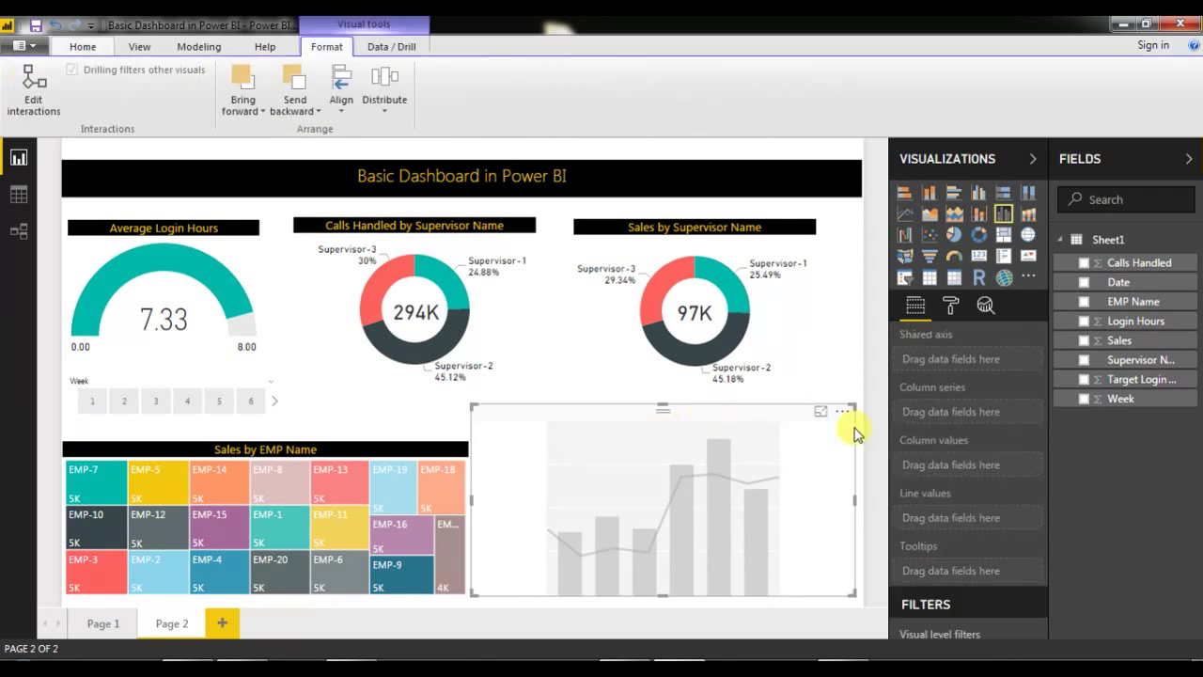
click(953, 307)
click(915, 306)
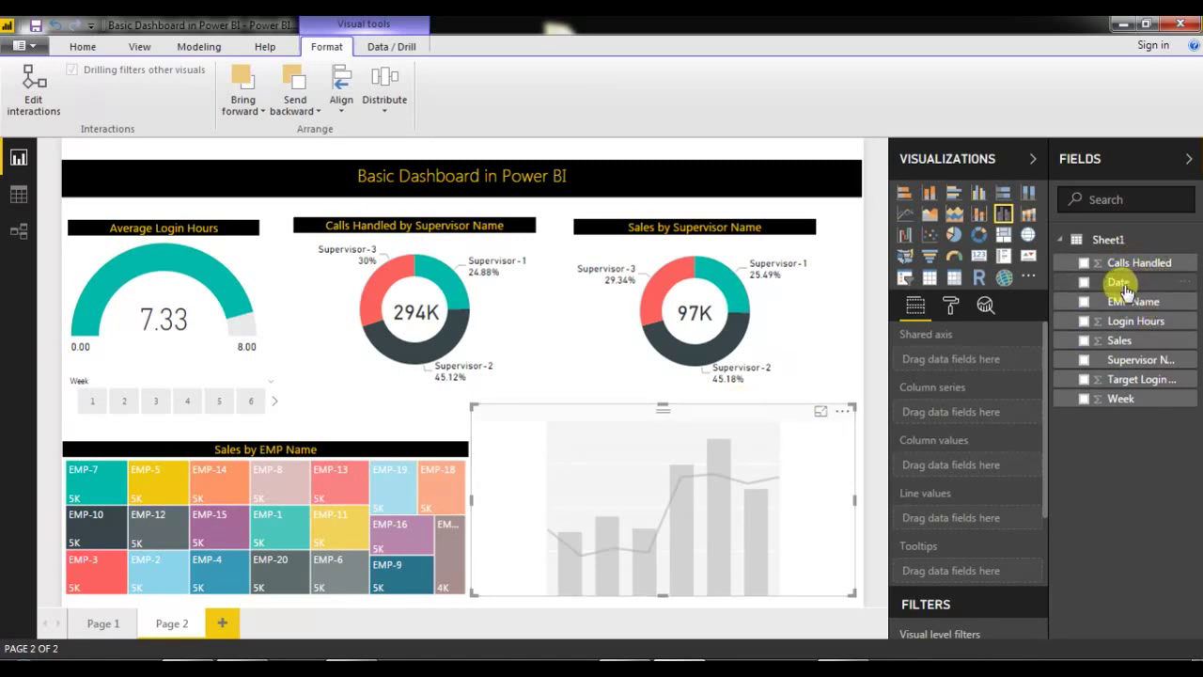
drag(1114, 281, 954, 367)
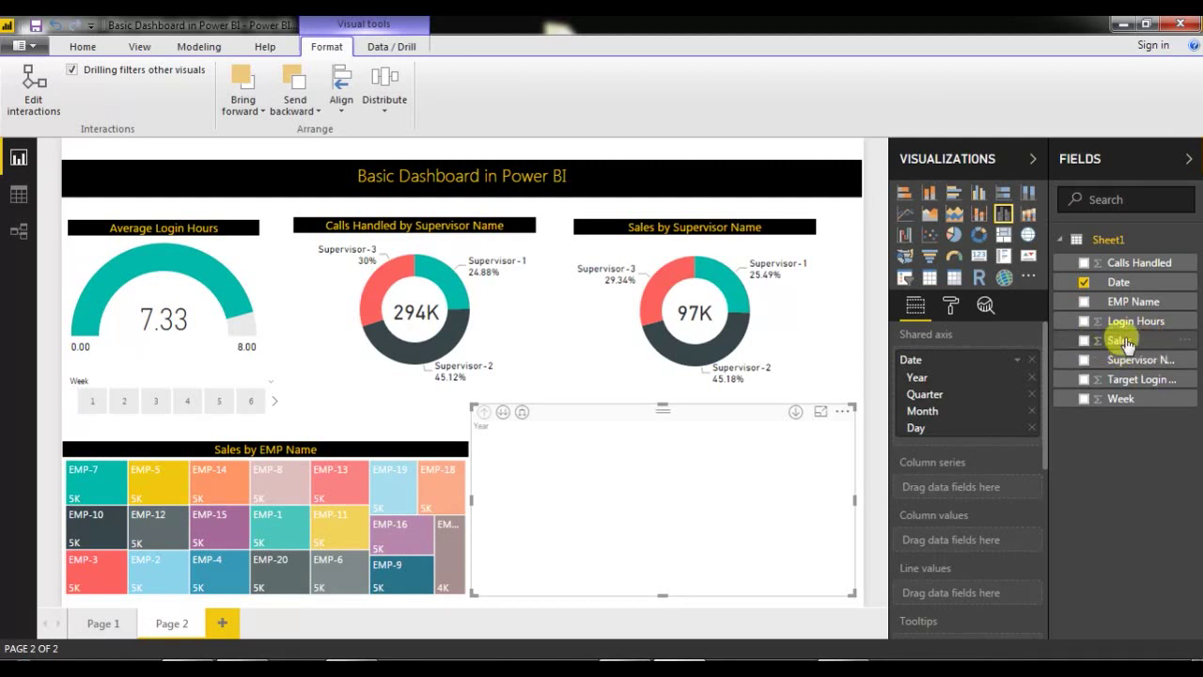
drag(1110, 264, 987, 540)
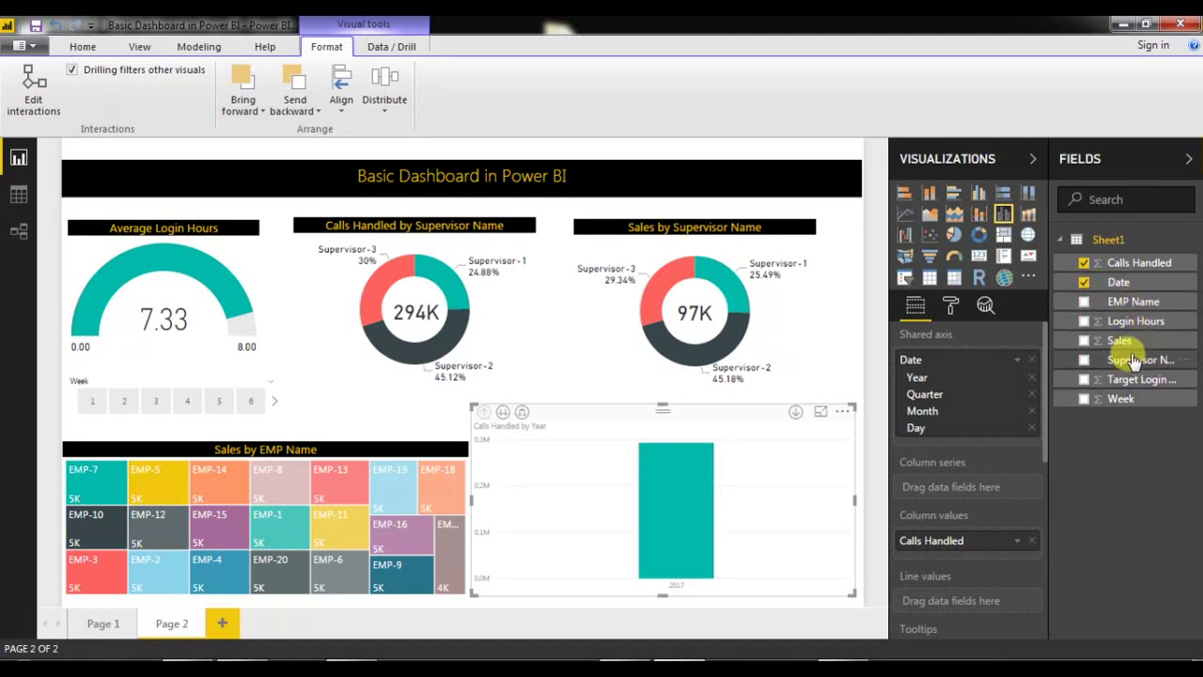
drag(1121, 340, 958, 602)
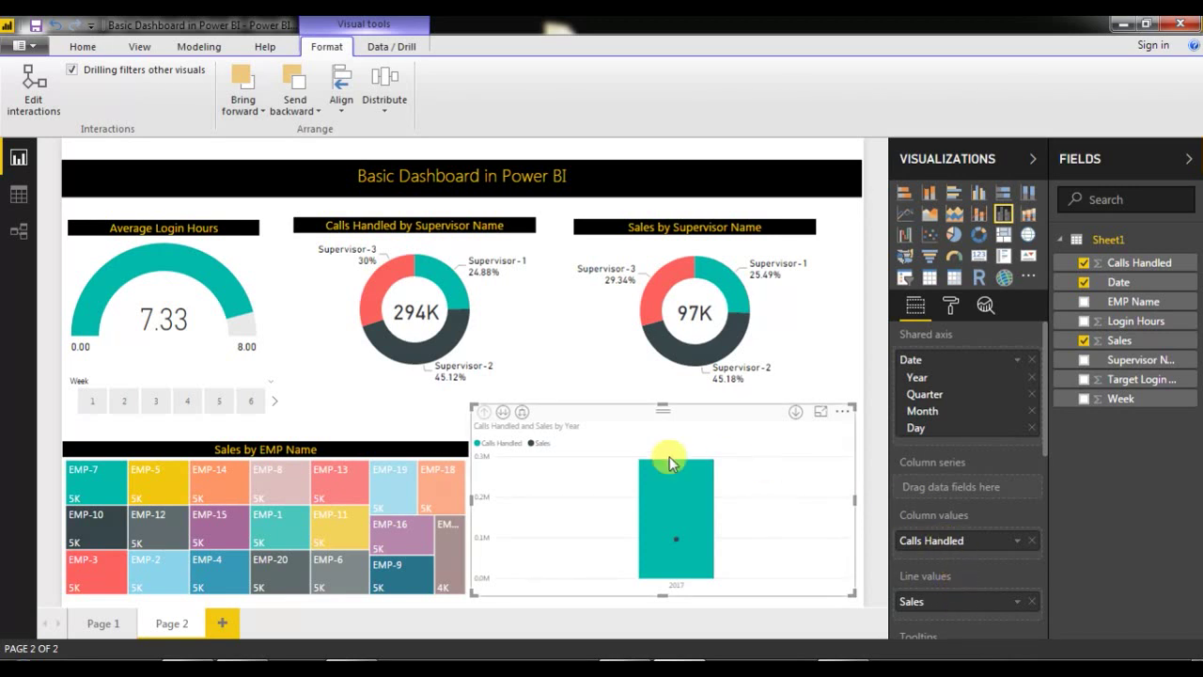
Step the combo chart through its date hierarchy from year past quarter to the month level.
click(504, 414)
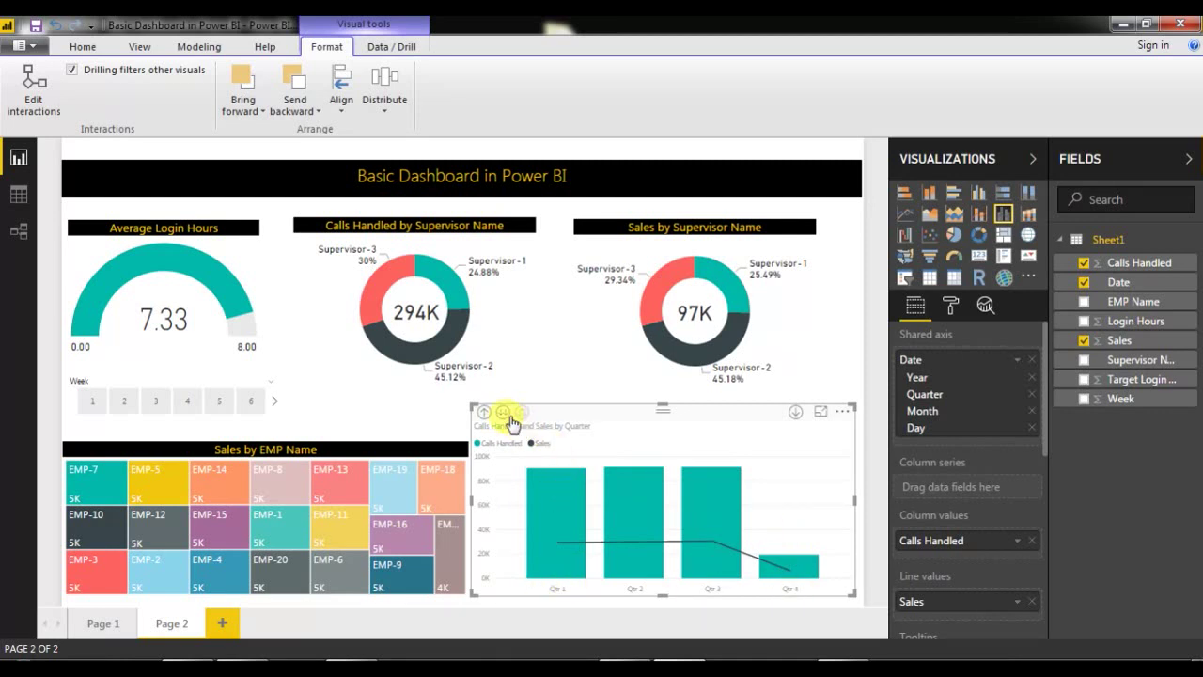
click(483, 415)
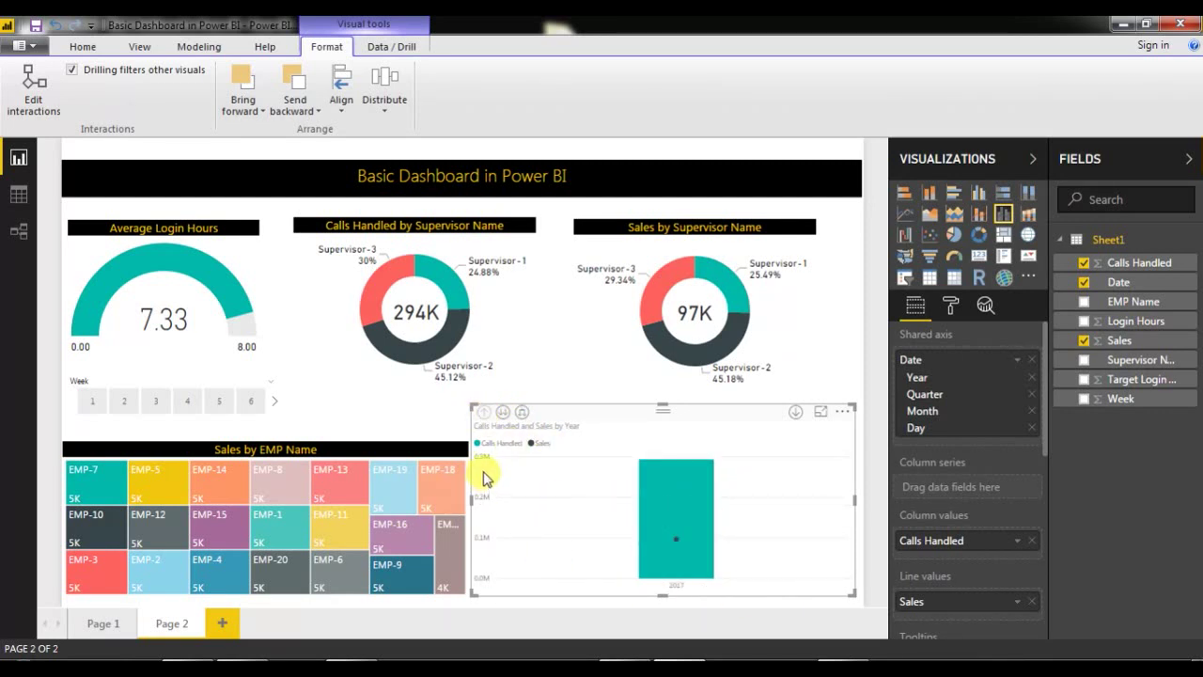
click(504, 414)
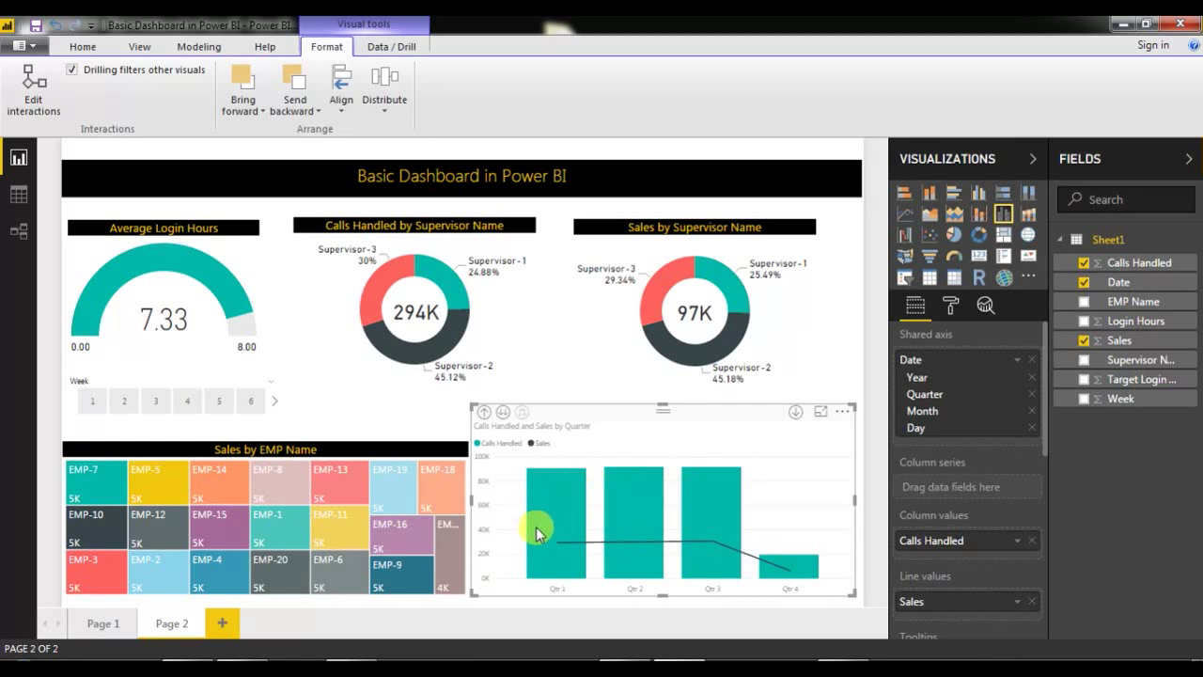
click(504, 413)
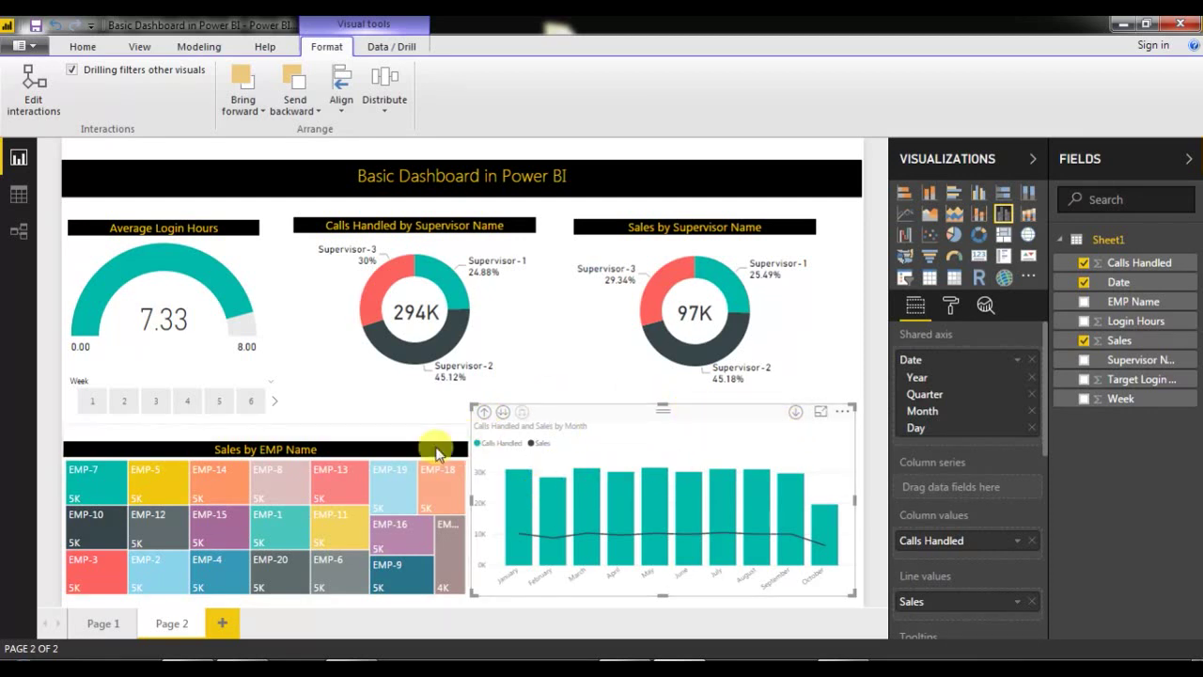
Set the combo chart's X-axis label color to black and its text size to 14.
click(948, 310)
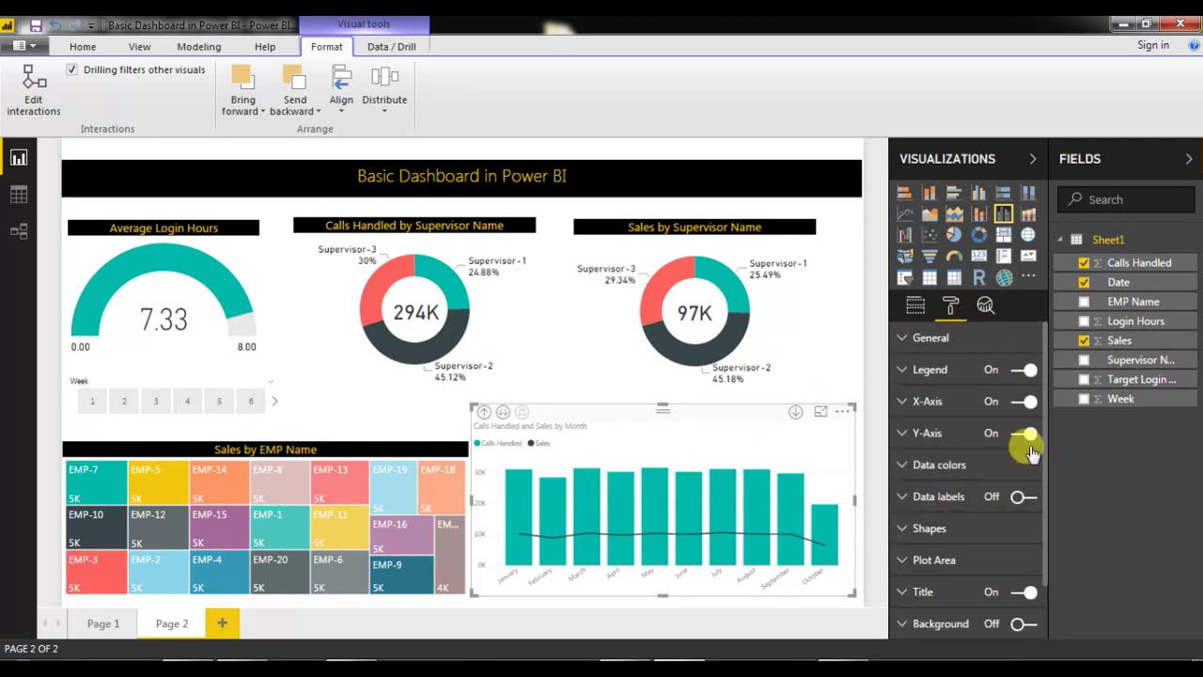
click(934, 411)
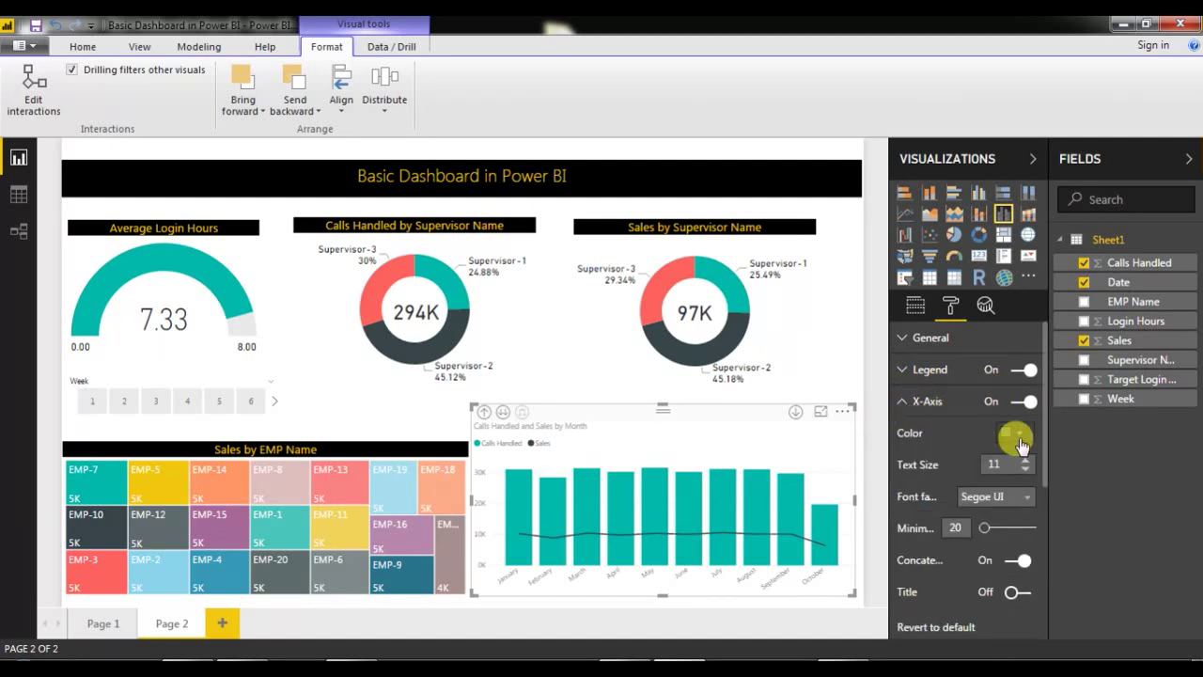
click(1020, 437)
click(906, 473)
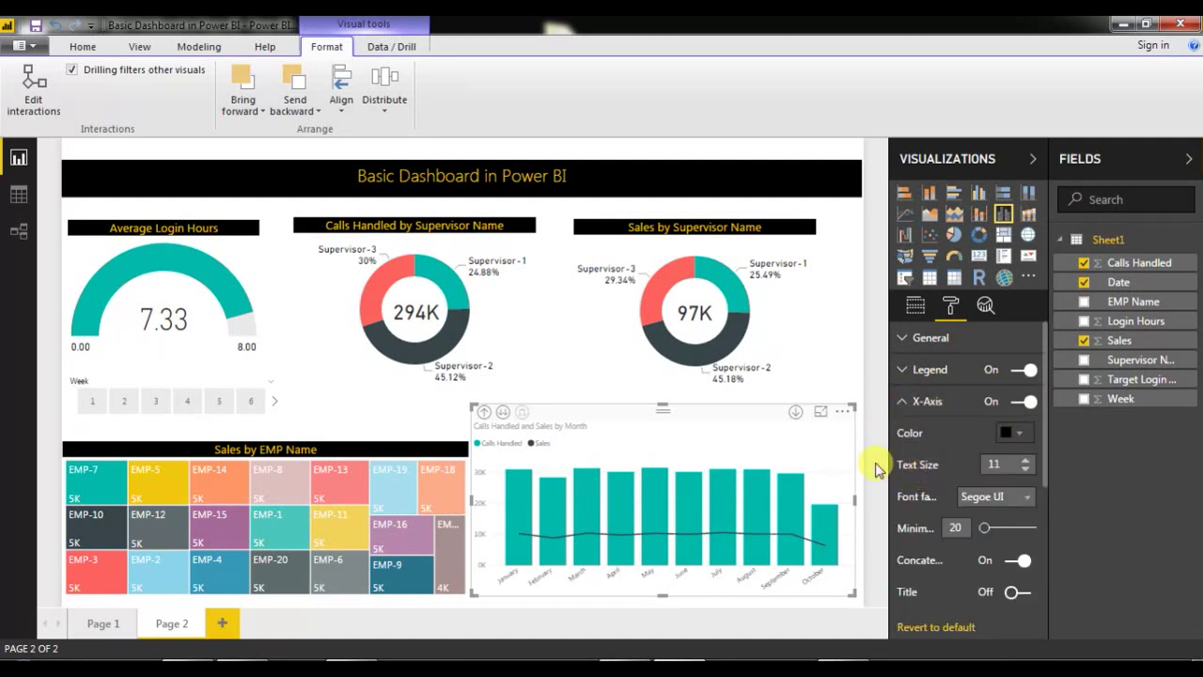
scroll(1042, 437, down, 2)
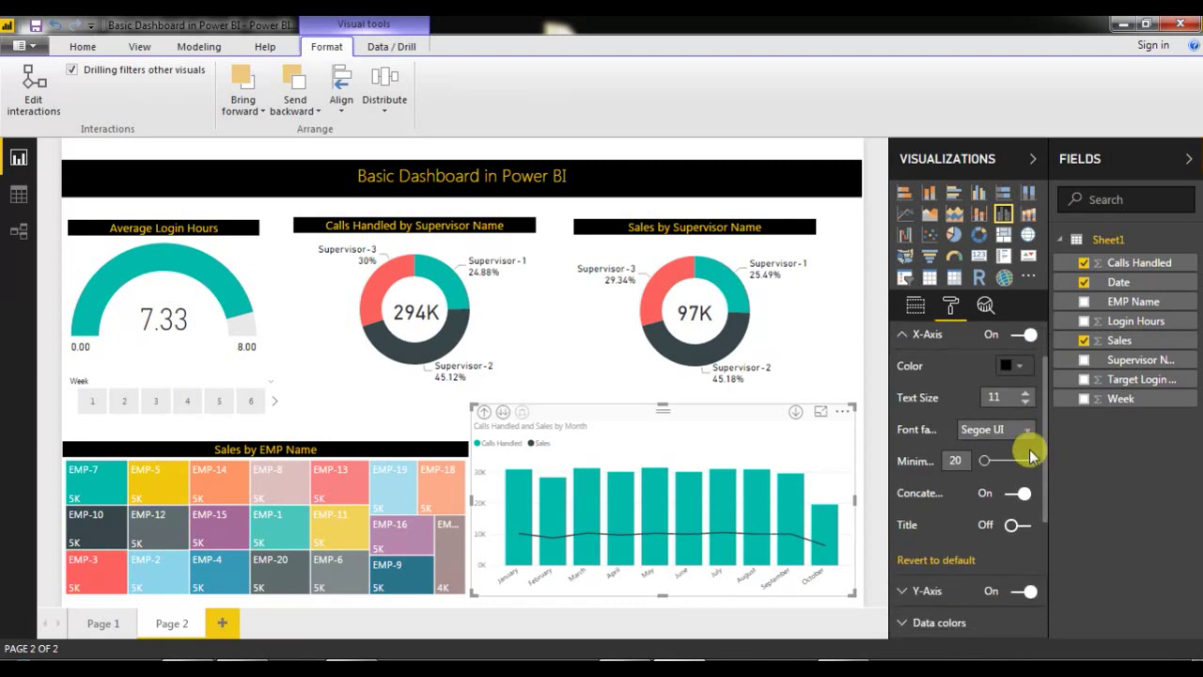
click(1030, 399)
click(1029, 399)
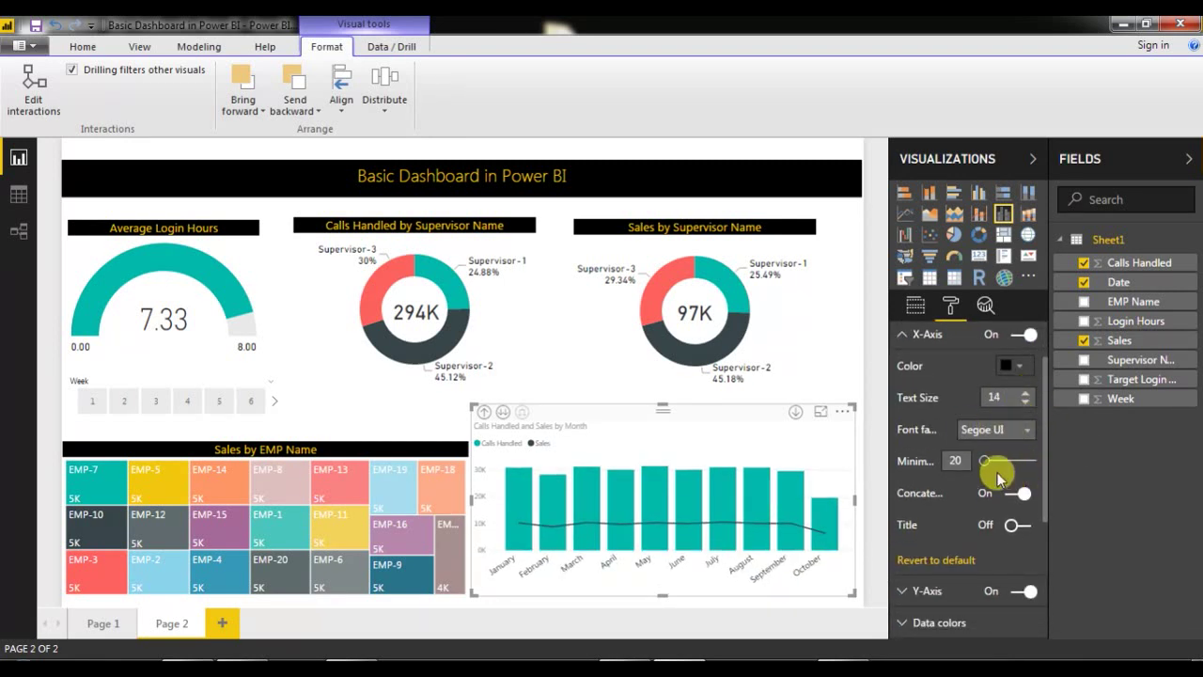
Set the combo chart's column Y-axis label color to black and its text size to 14.
drag(1046, 505, 1042, 568)
click(915, 467)
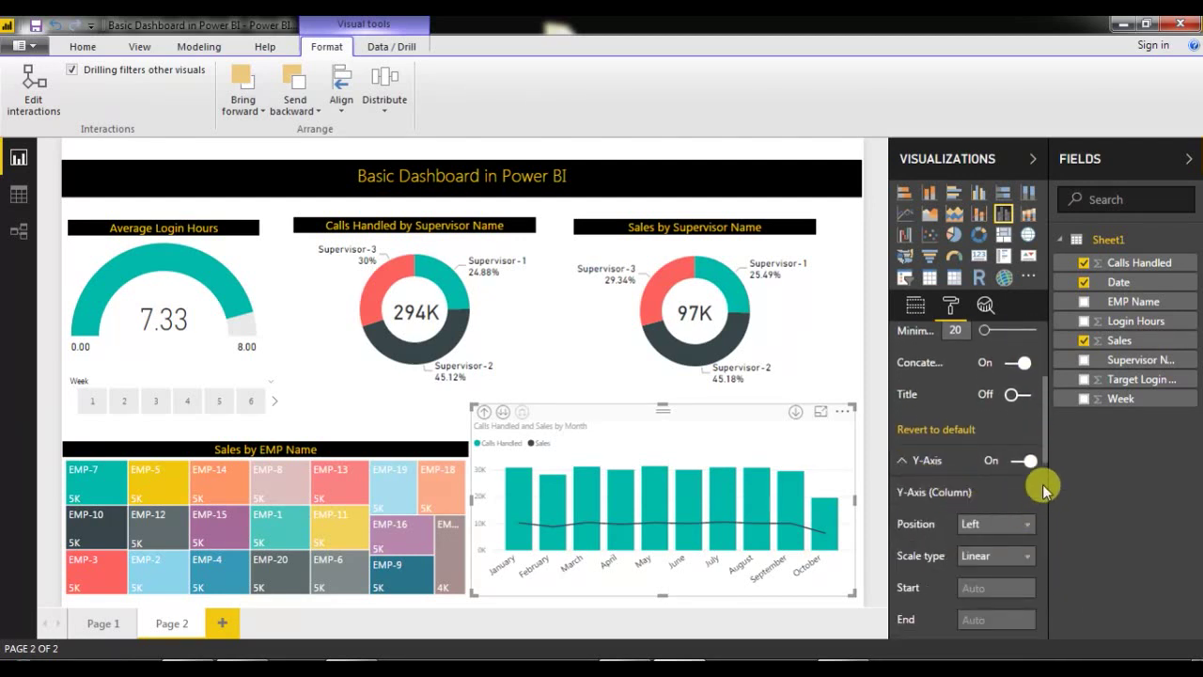
drag(1042, 452, 1041, 492)
click(1017, 410)
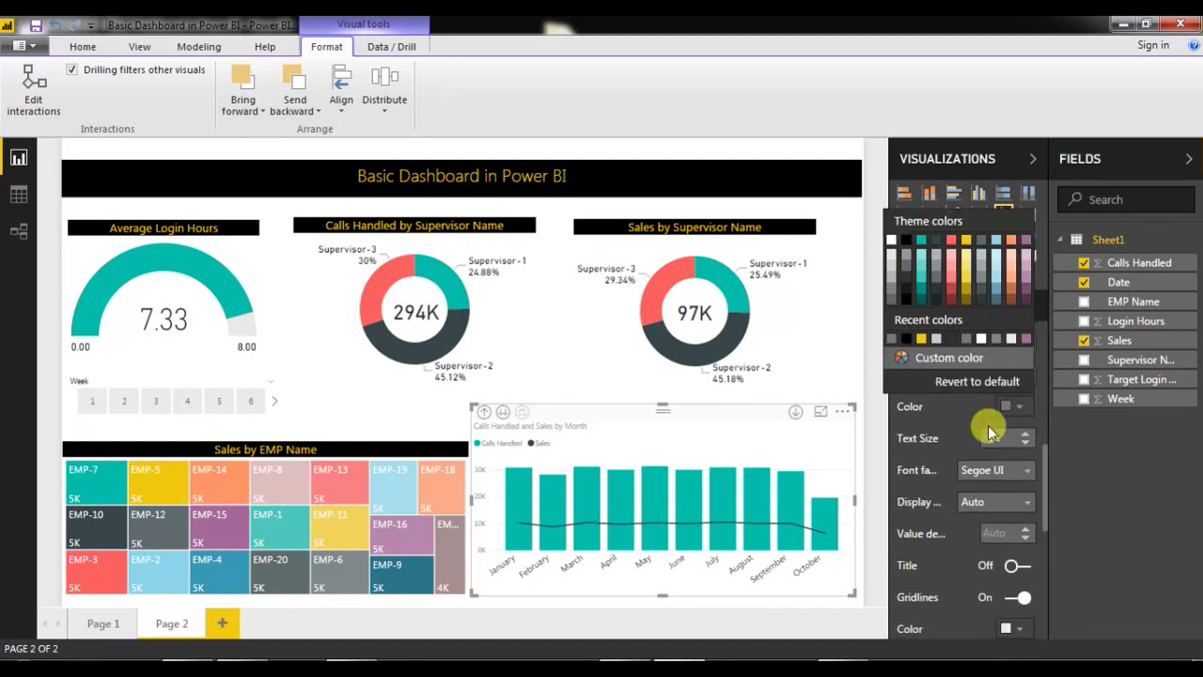
click(905, 241)
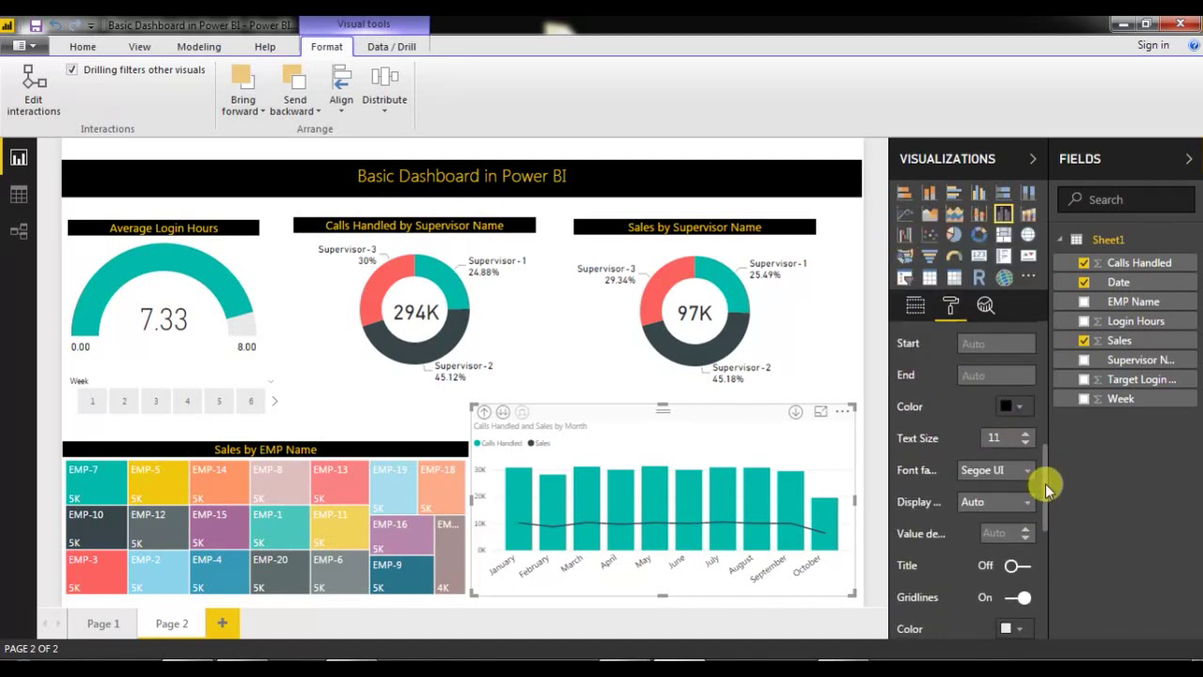
click(1026, 433)
click(1025, 434)
click(1026, 433)
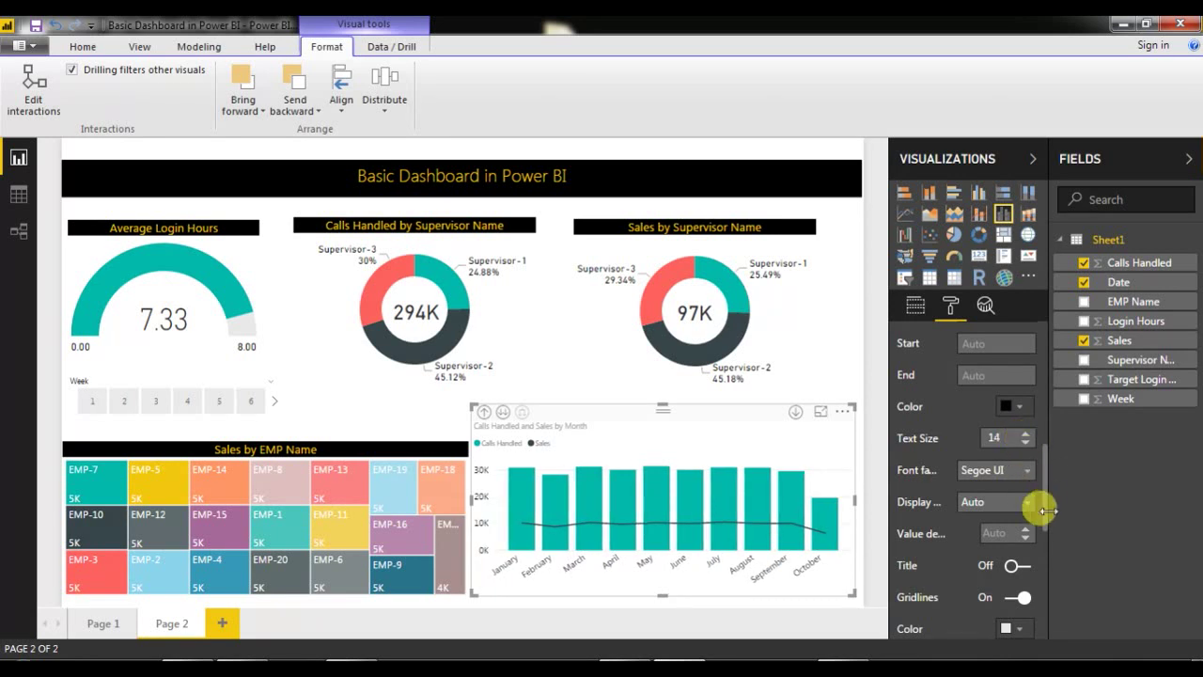
Center the combo chart's title and set its font color to yellow.
drag(1045, 536, 1028, 631)
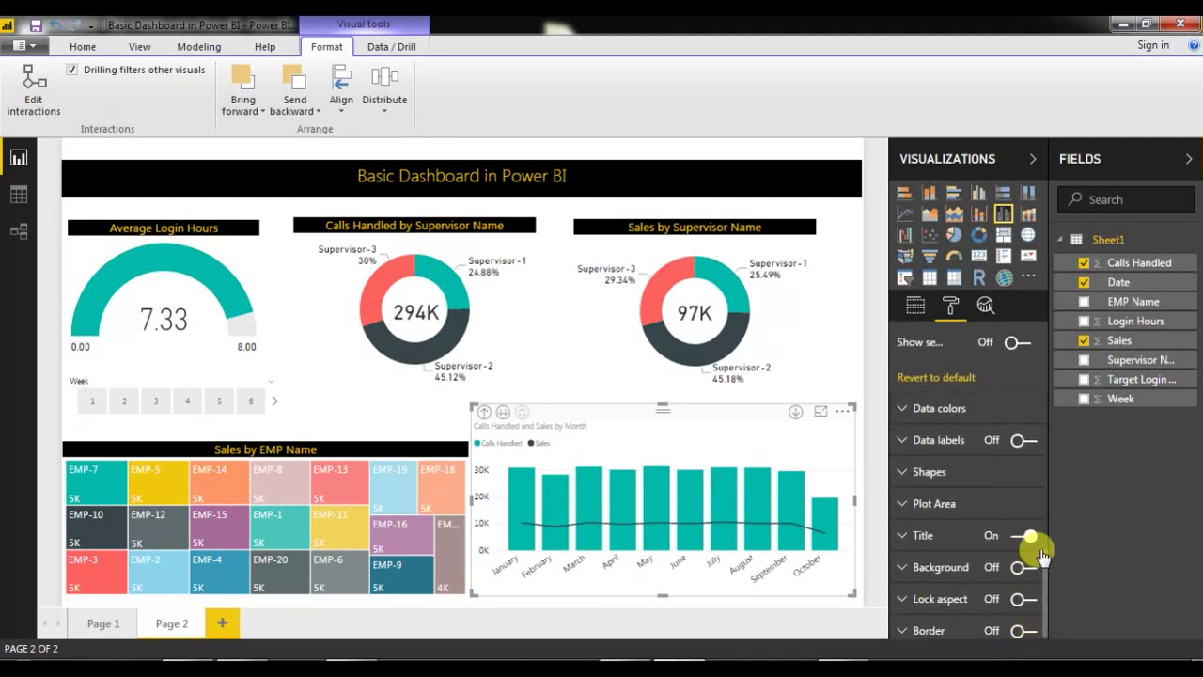
click(926, 536)
drag(1047, 547, 1046, 582)
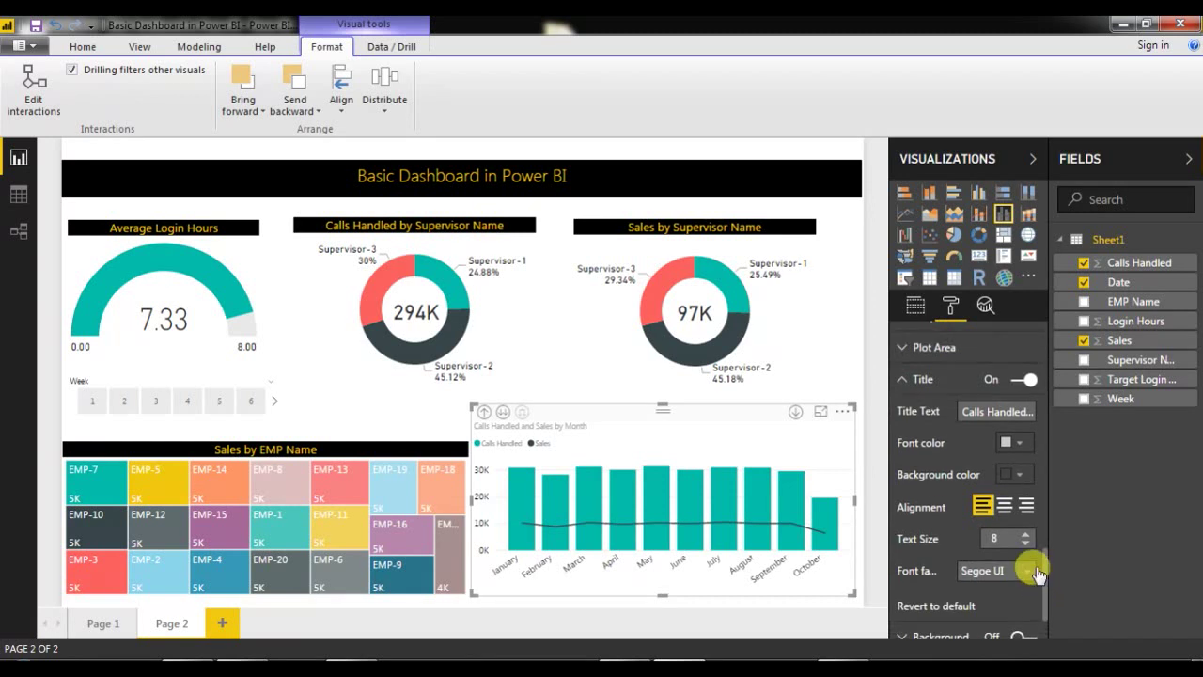
click(1005, 508)
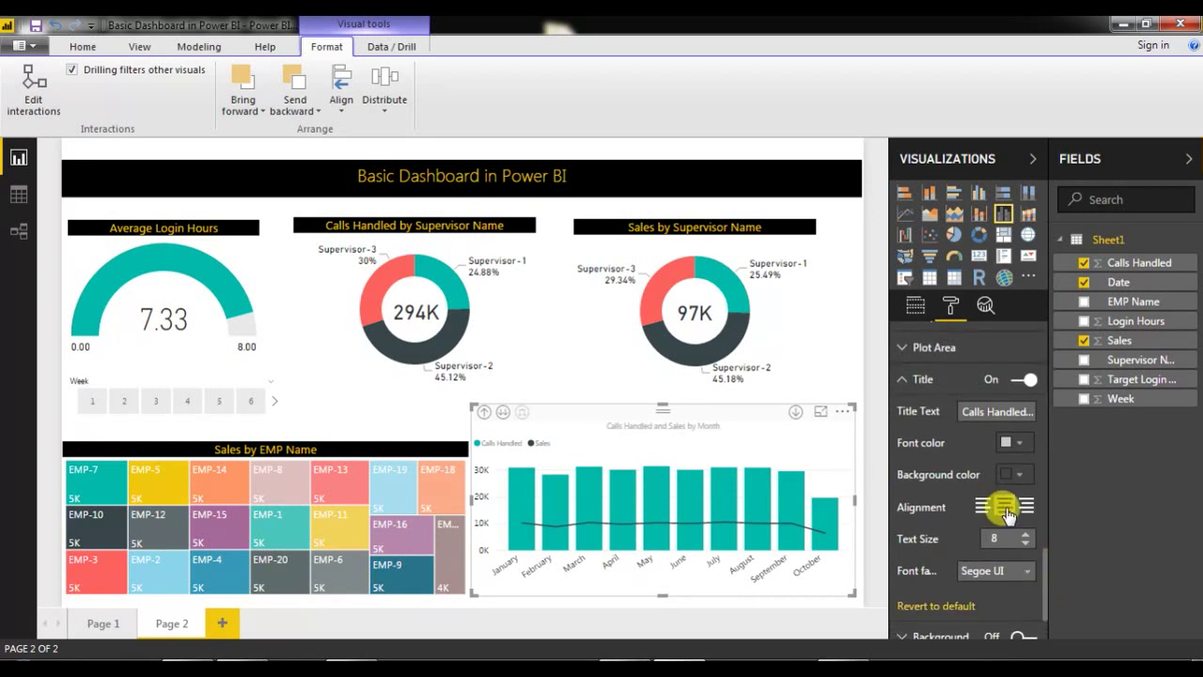
click(1016, 442)
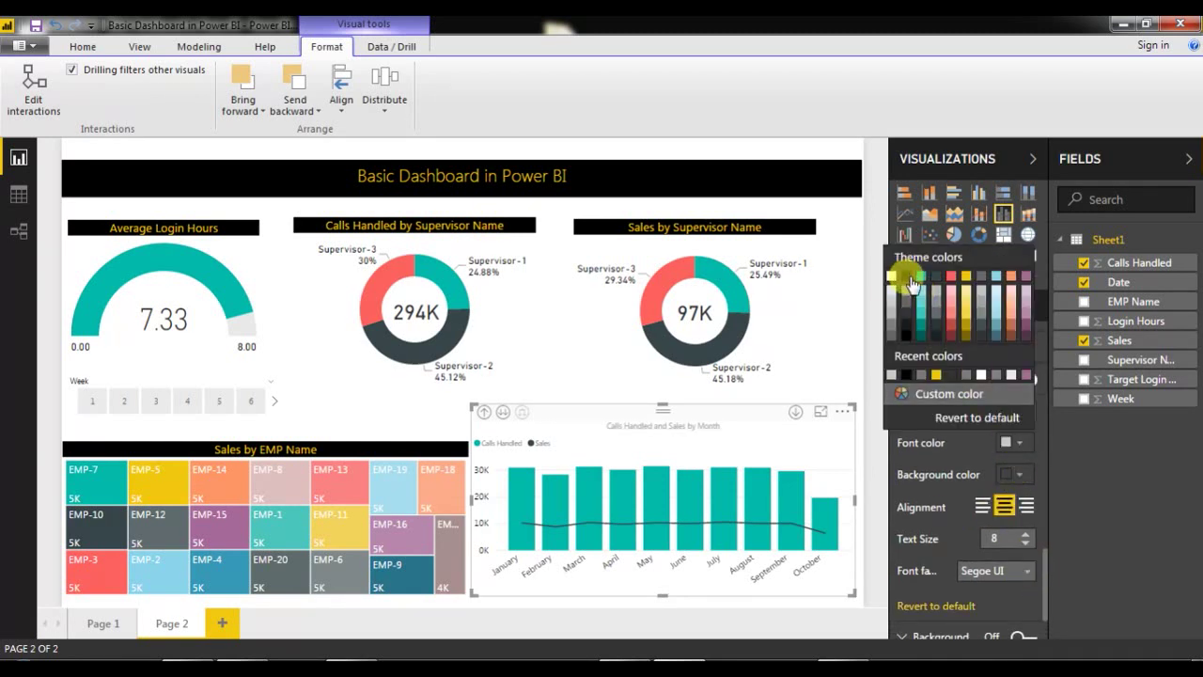
click(937, 377)
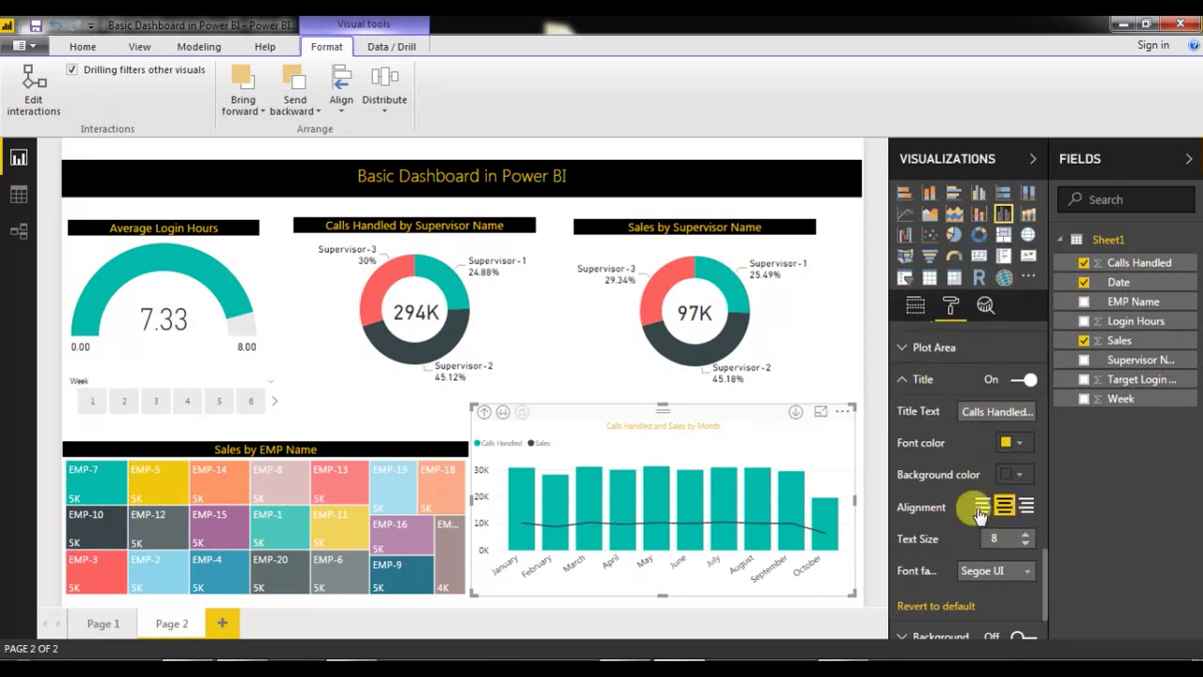
Give the combo chart's title a black background and a text size of 14.
click(1021, 476)
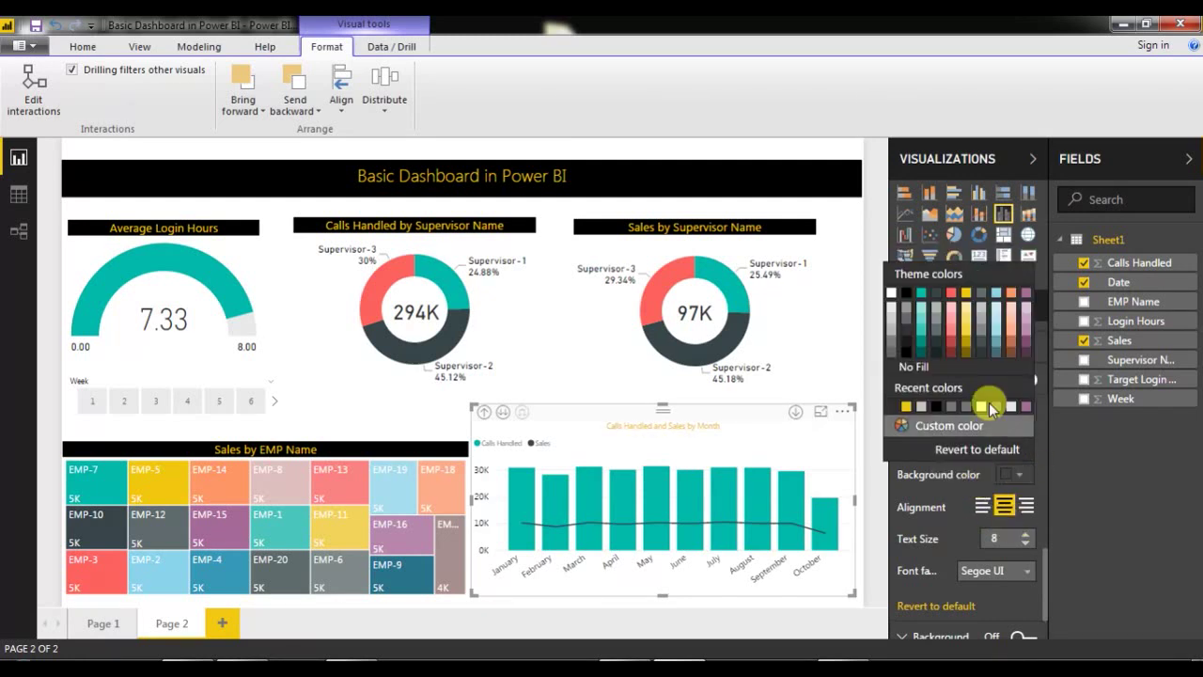
click(904, 297)
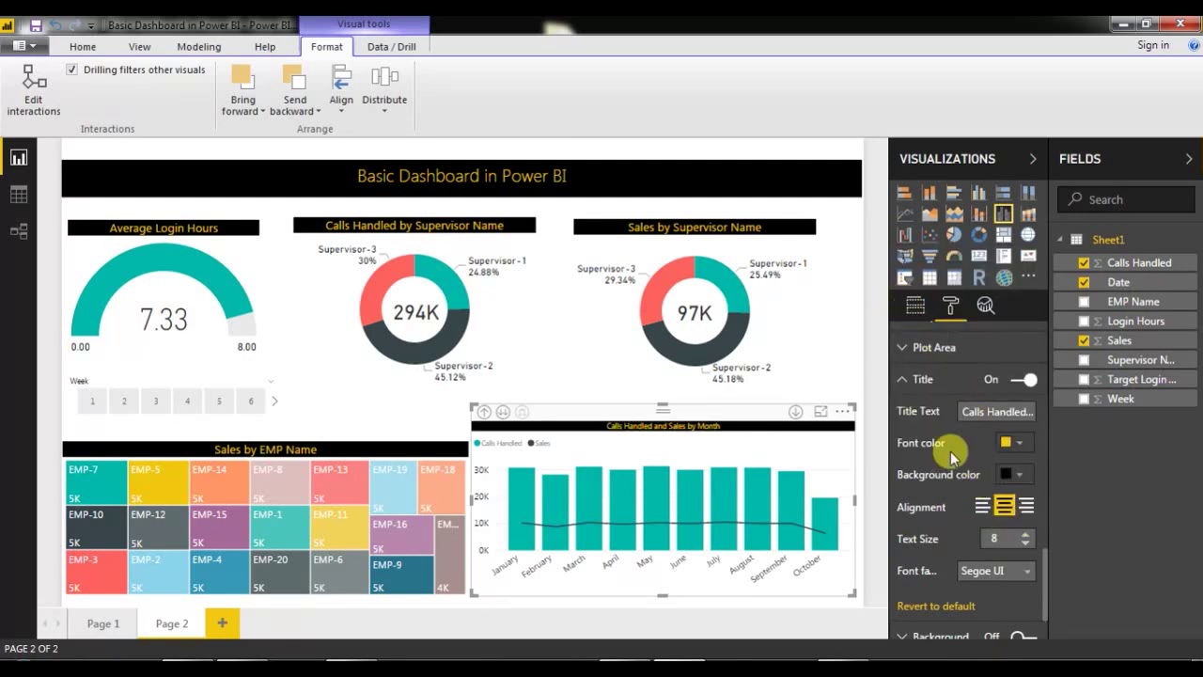
click(1027, 538)
click(1027, 537)
click(1027, 538)
click(1026, 538)
click(1026, 538)
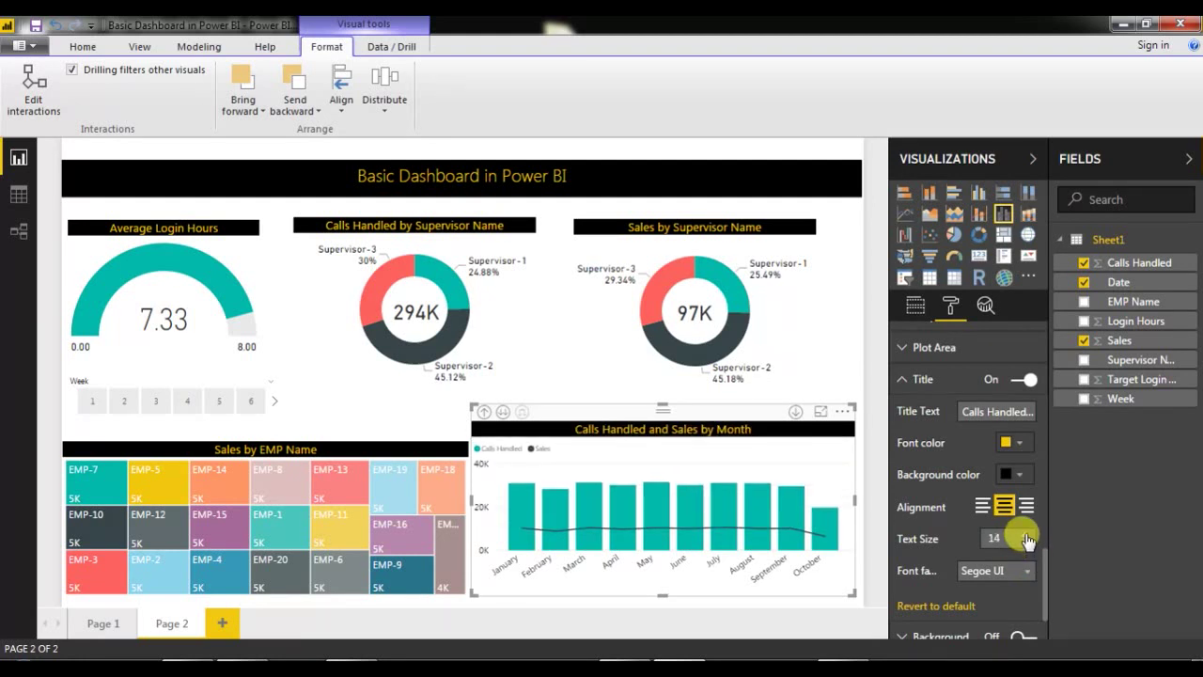
click(877, 461)
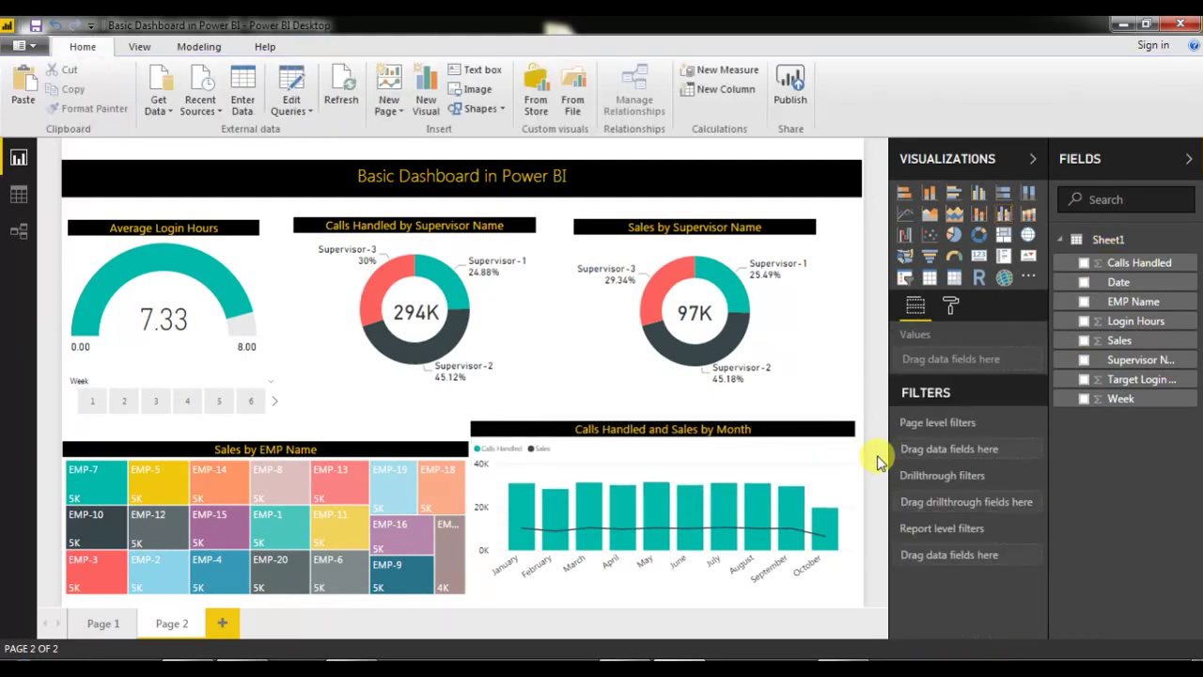
Move the Week slicer up under the gauge and widen it to show weeks 1 to 9, and extend the treemap's top edge upward.
click(371, 430)
drag(211, 374, 216, 355)
drag(286, 372, 345, 385)
drag(279, 438, 272, 411)
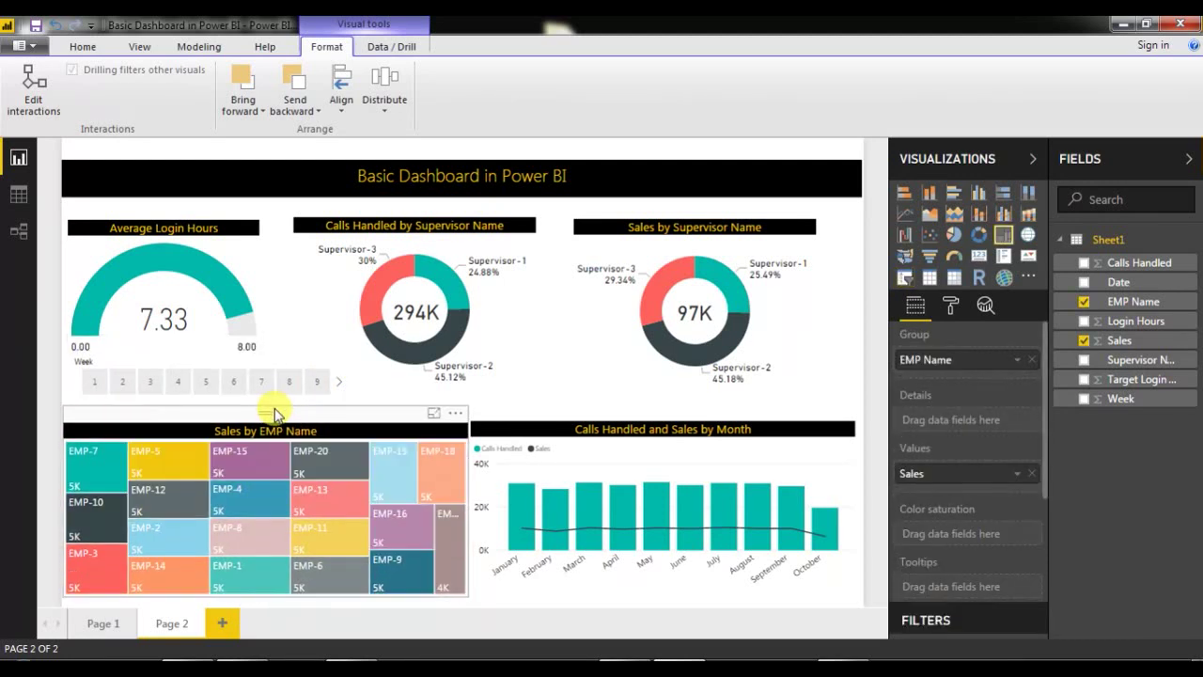
click(870, 404)
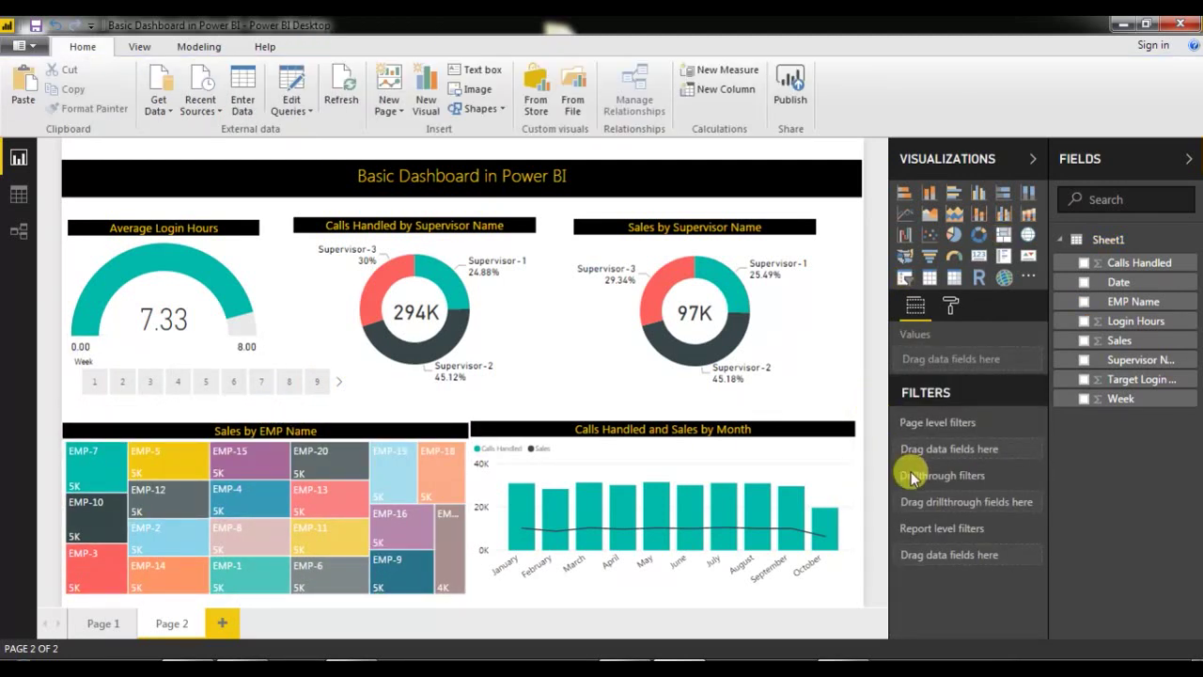
Set the combo chart's legend color to black and its text size to 12.
click(560, 420)
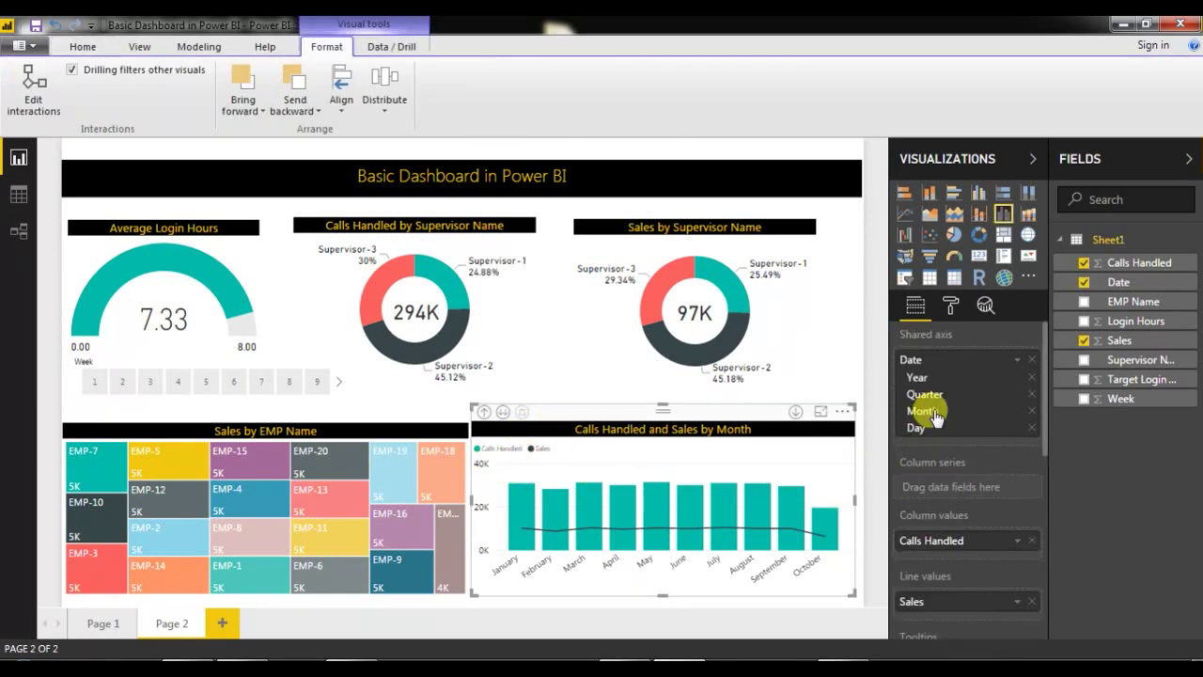
click(949, 305)
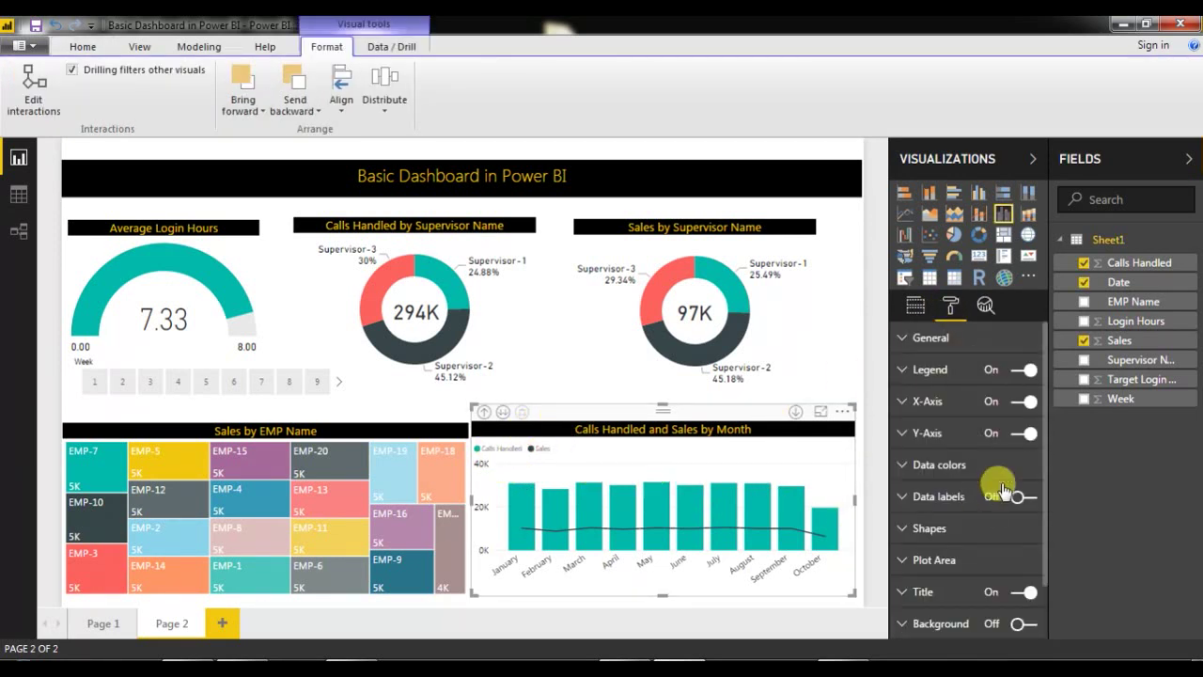
click(935, 371)
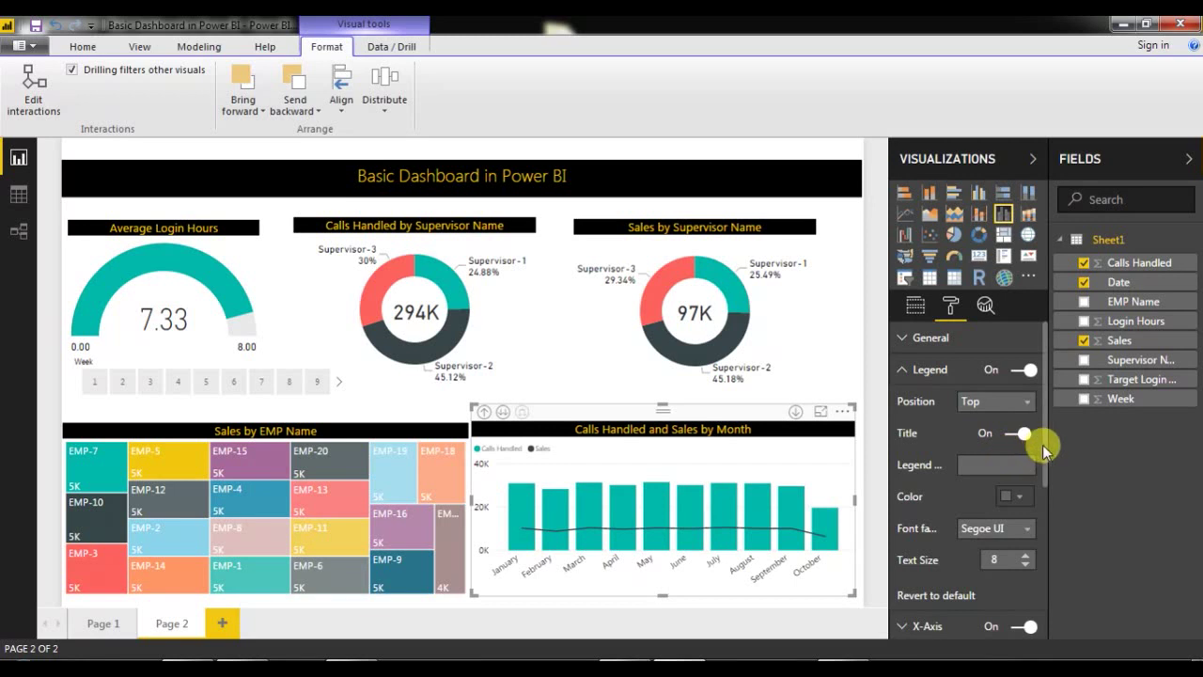
scroll(1049, 455, down, 1)
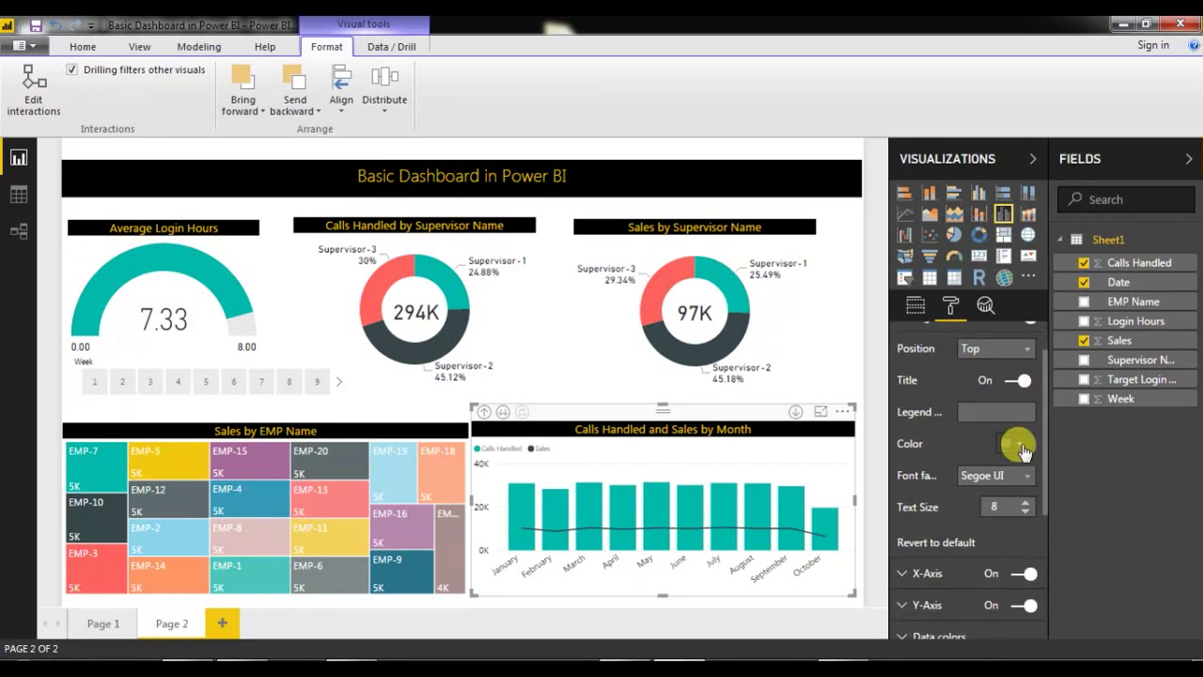
click(1020, 443)
click(908, 492)
click(1024, 504)
click(1024, 504)
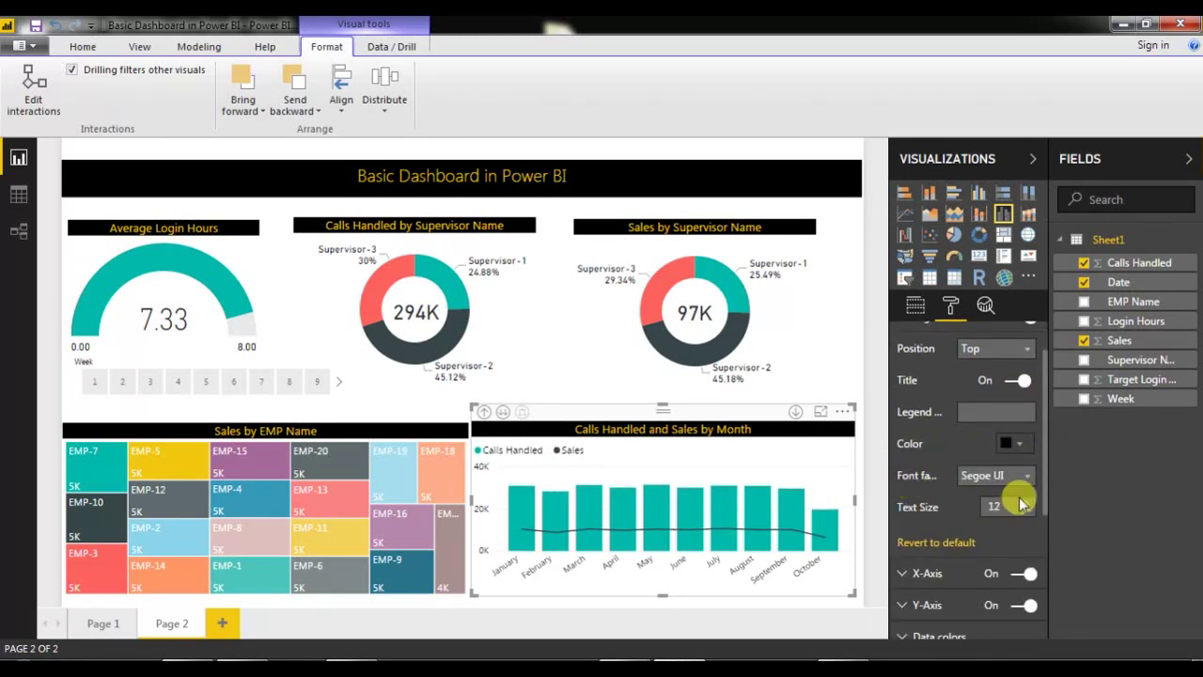
Cross-highlight the dashboard's visuals by the April column of the combo chart.
click(874, 351)
click(626, 507)
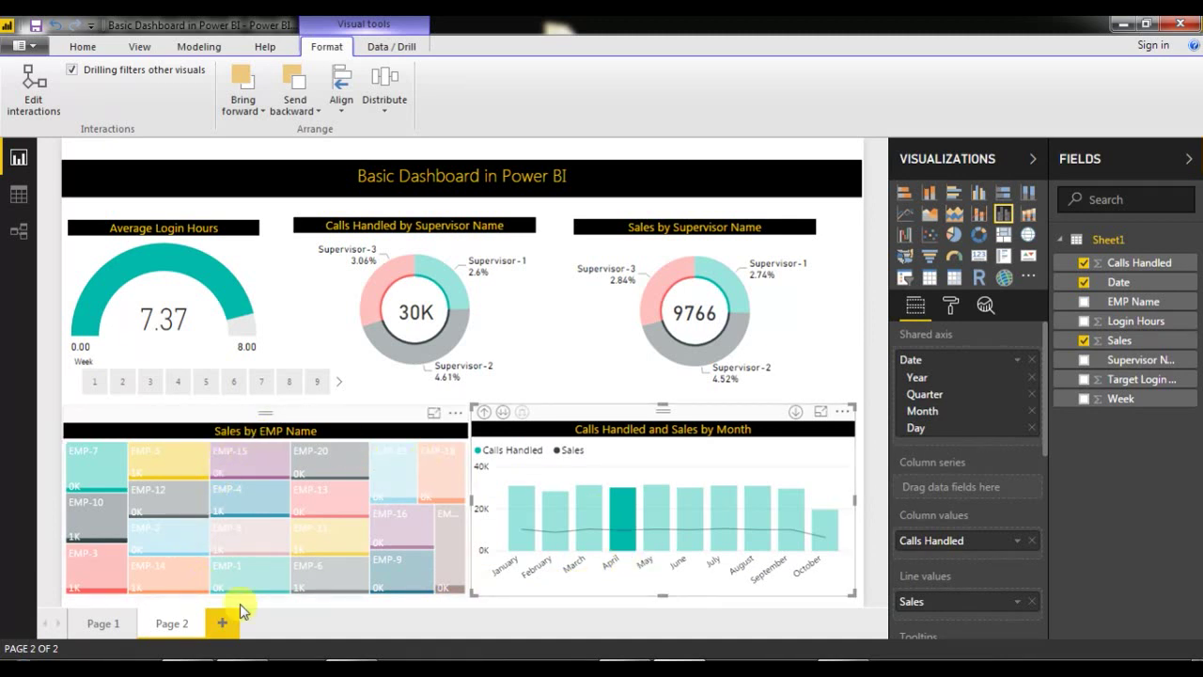
Clear the April highlight and set the combo chart's interactions to filter both supervisor donut charts and the employee treemap.
click(628, 529)
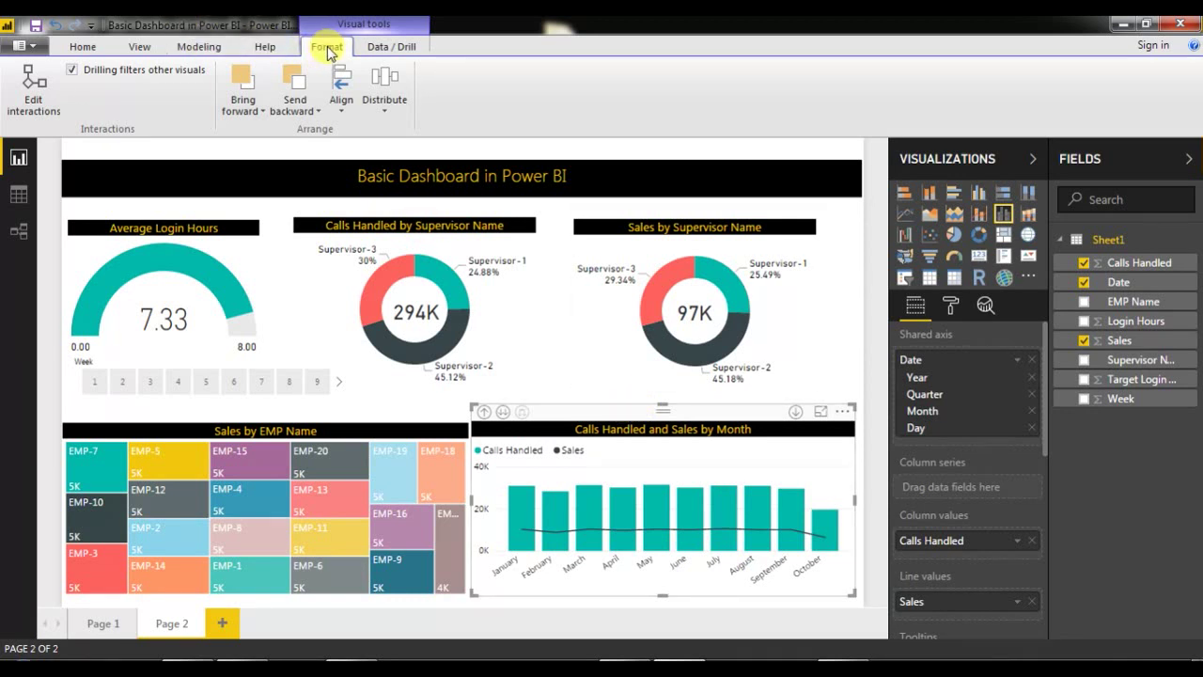
click(45, 96)
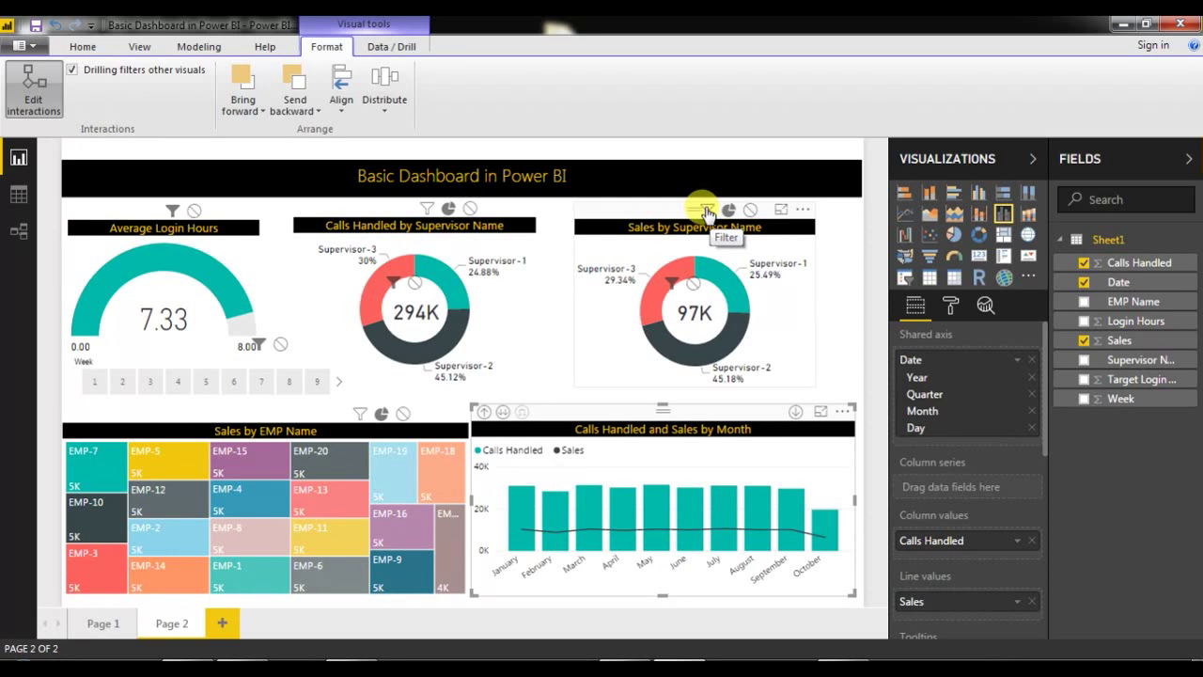
click(427, 212)
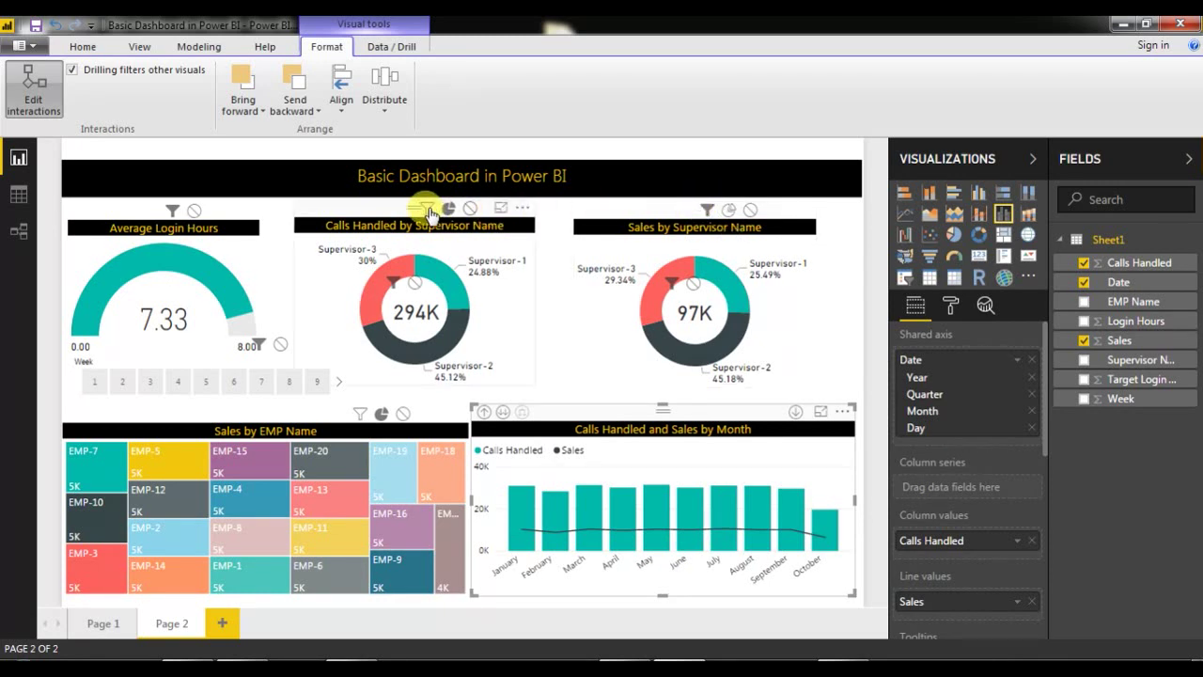
click(219, 282)
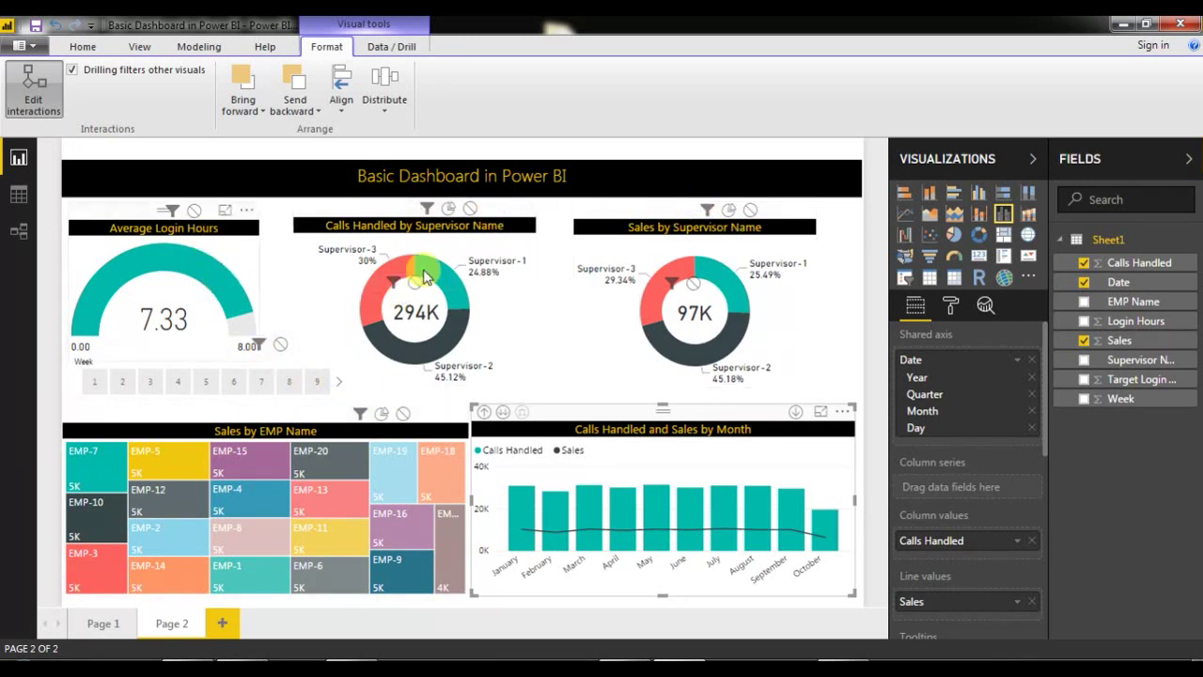
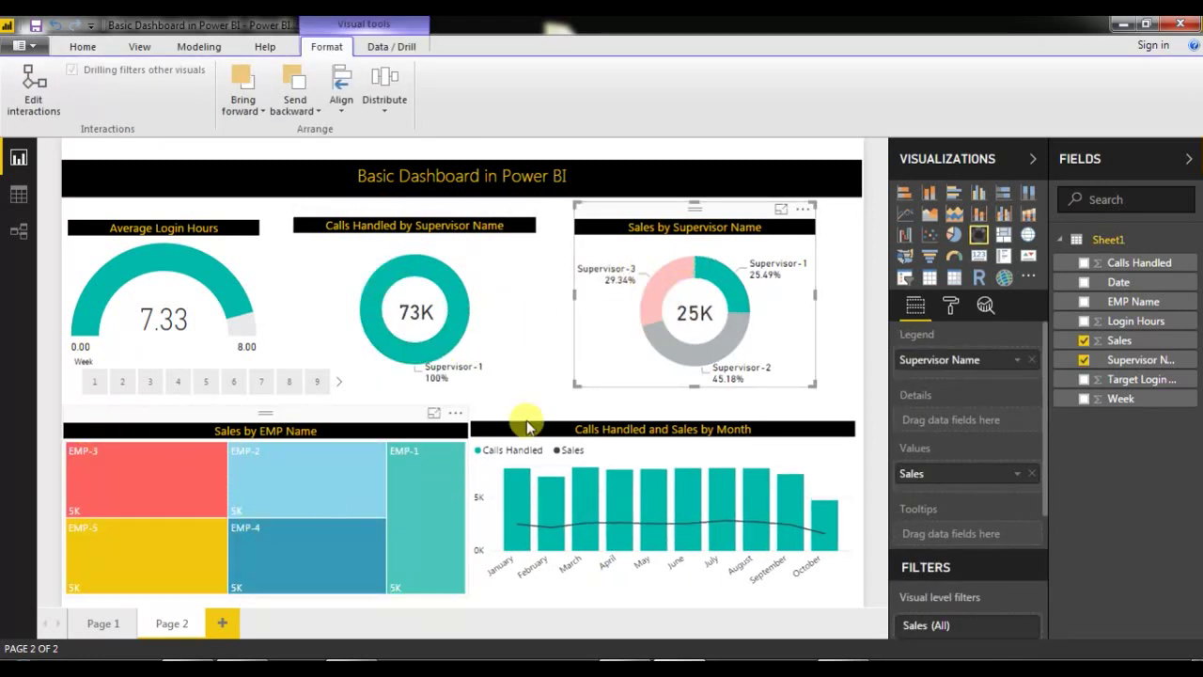
Compare how selecting Supervisor-1 in the Calls Handled donut and in the Sales donut affects the other visuals, clearing the selection at the end.
click(730, 287)
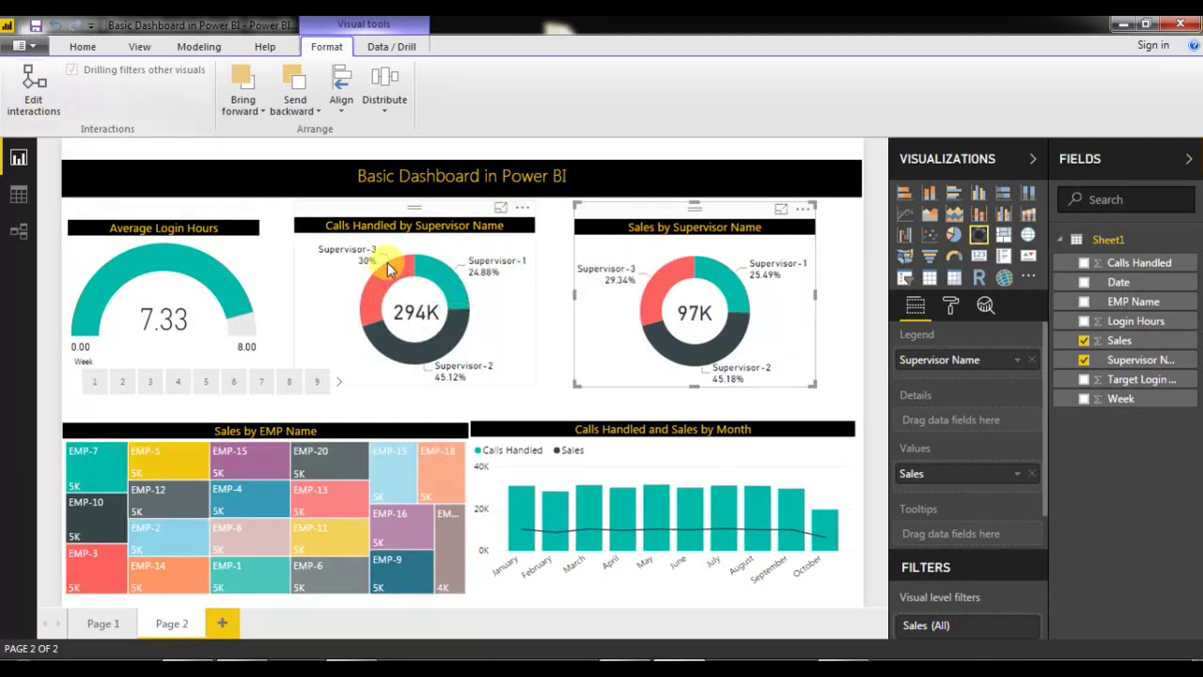
click(435, 274)
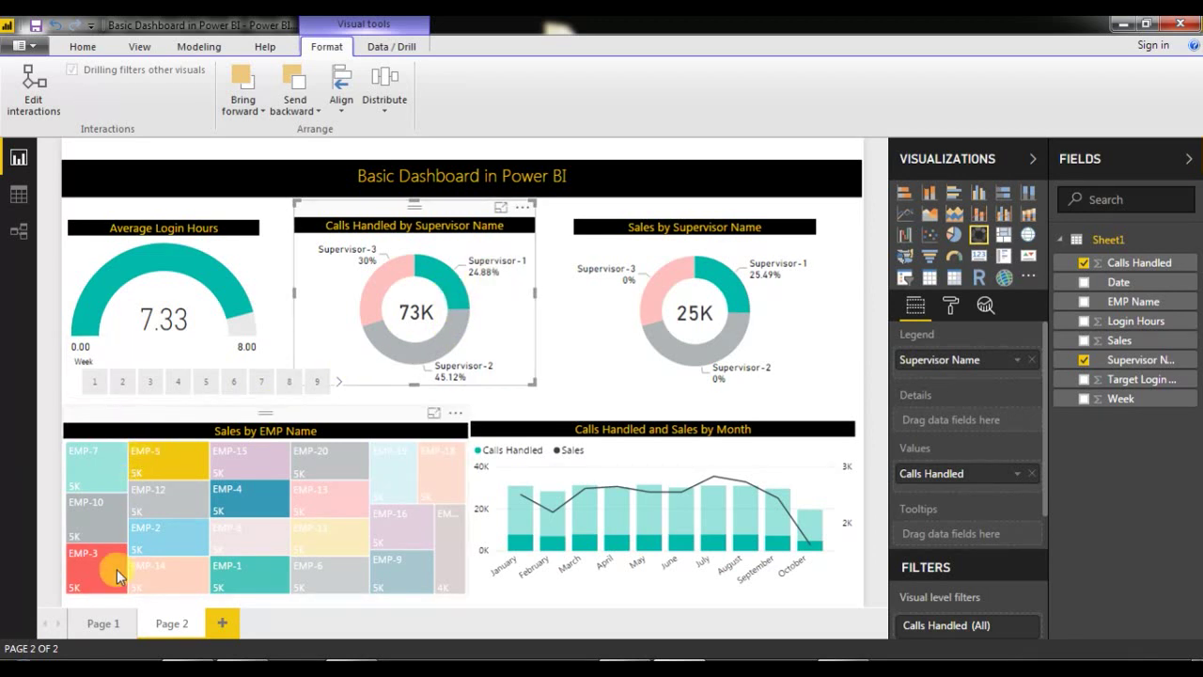
click(719, 273)
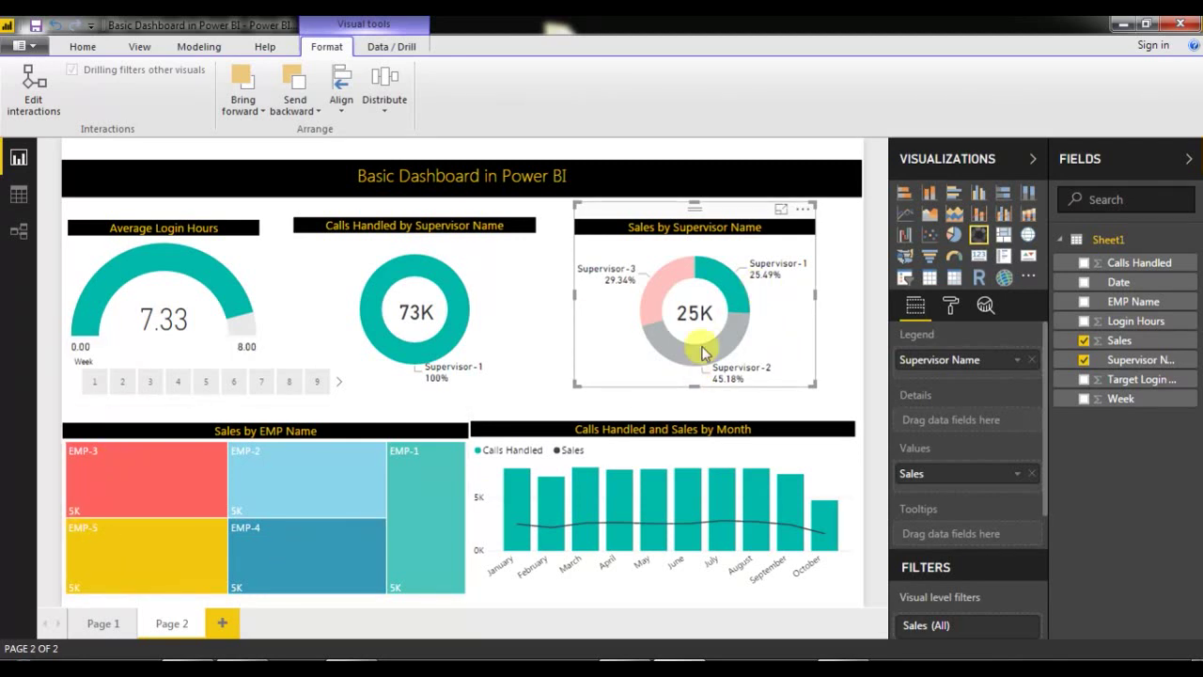
click(722, 276)
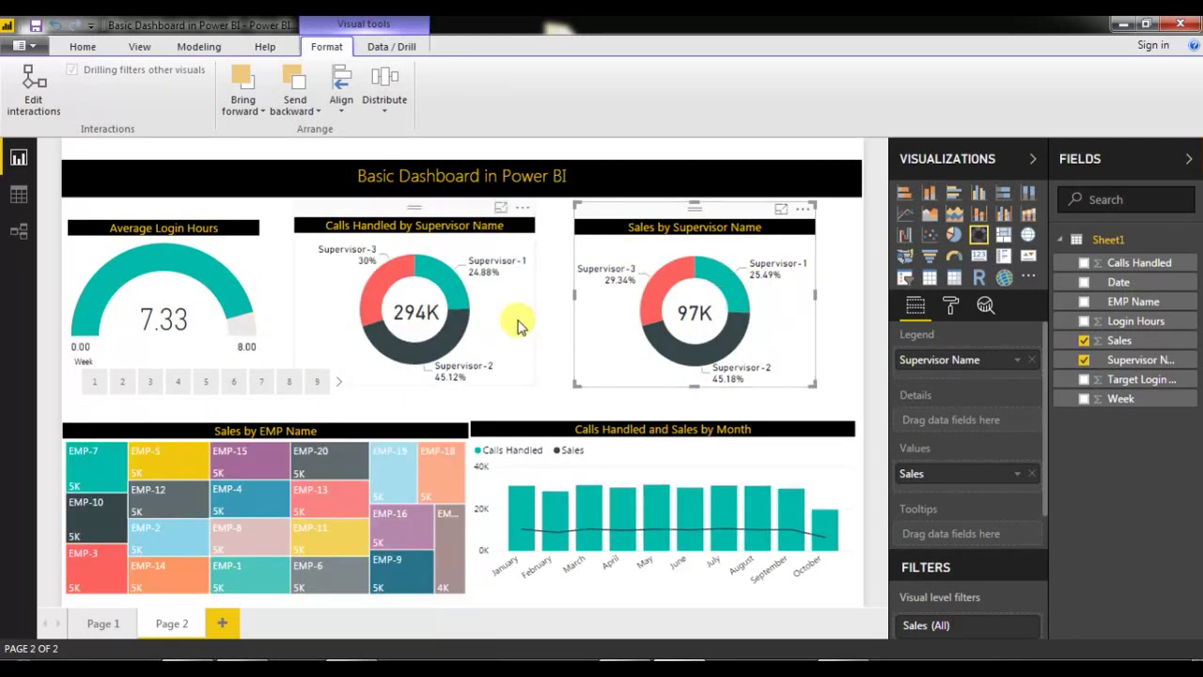
Set the Calls Handled donut's interactions to filter the treemap, the combo chart and the Sales donut, and leave interaction editing.
click(465, 209)
click(33, 75)
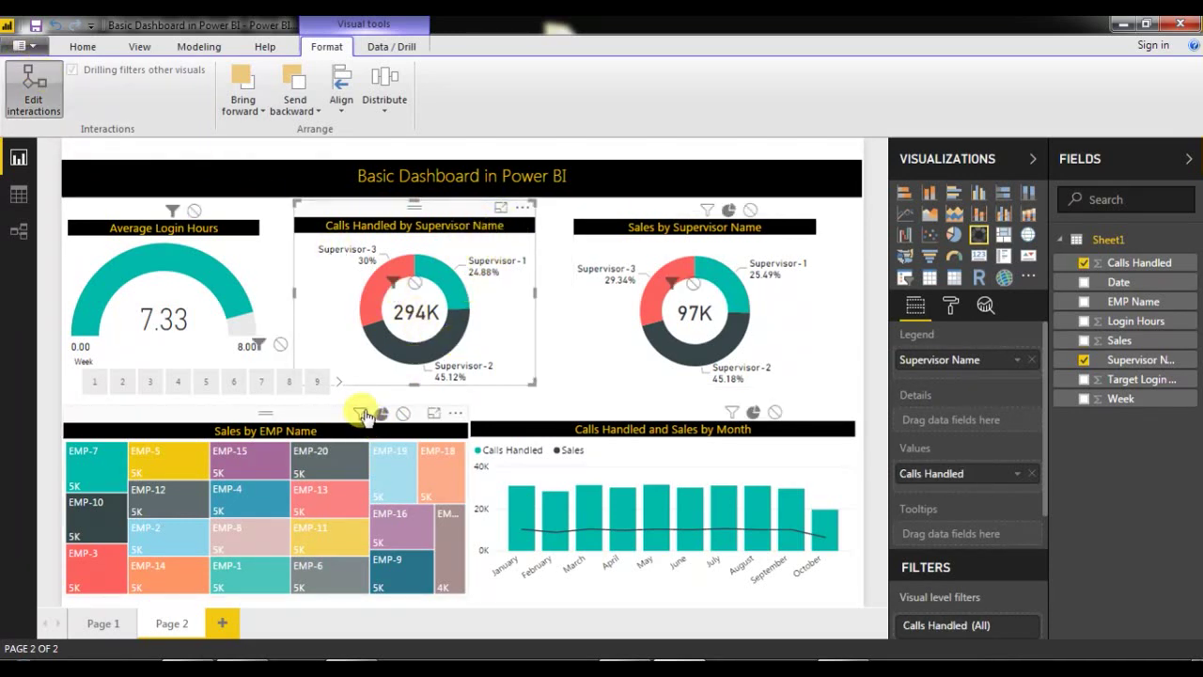
click(732, 412)
click(707, 208)
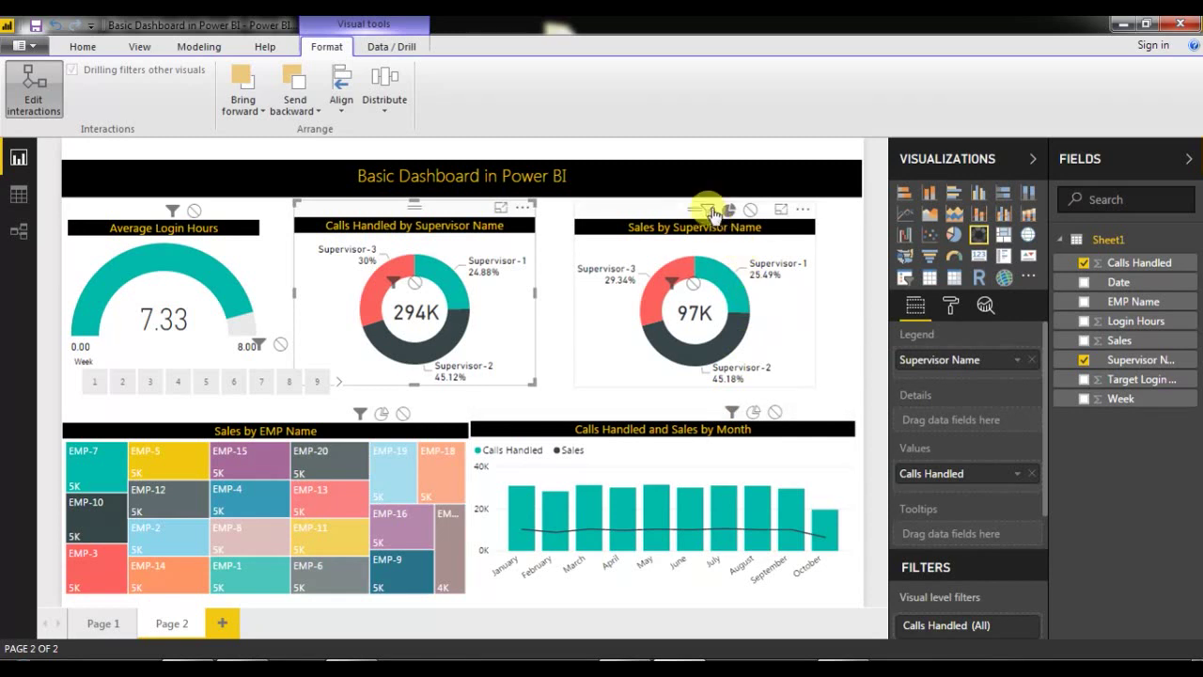
click(32, 91)
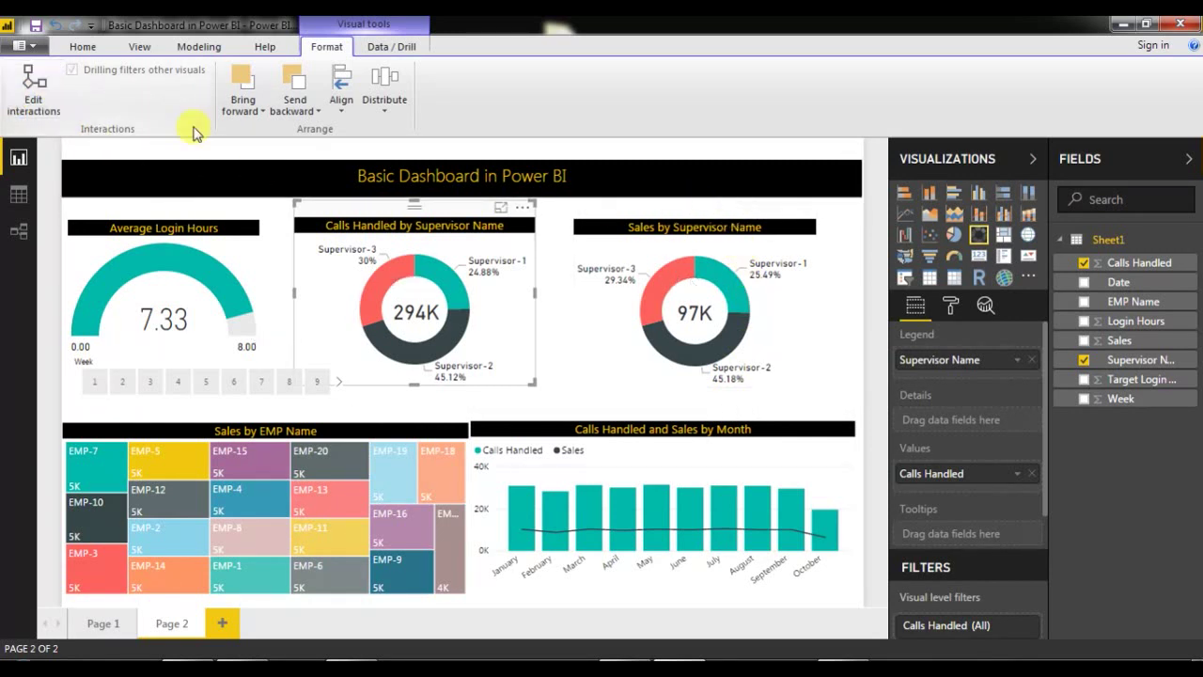
Test the Calls Handled donut's filtering with Supervisor-1 and Supervisor-3, clearing each selection and deselecting the chart.
click(884, 322)
click(410, 271)
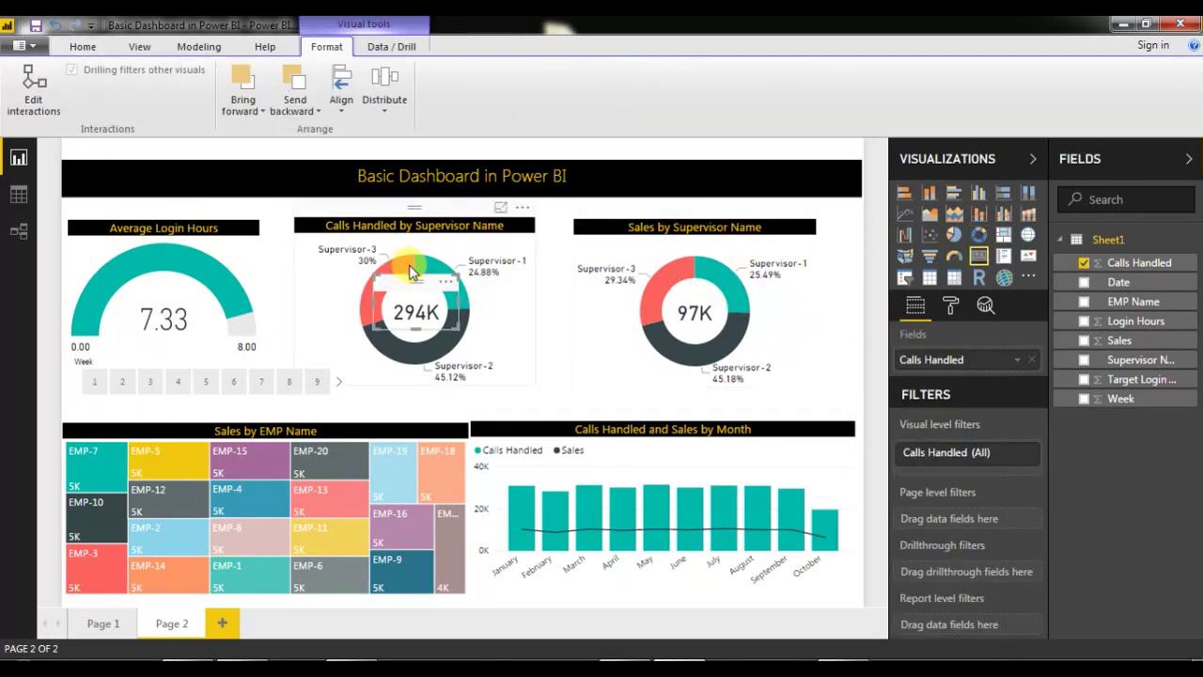
click(418, 269)
click(435, 280)
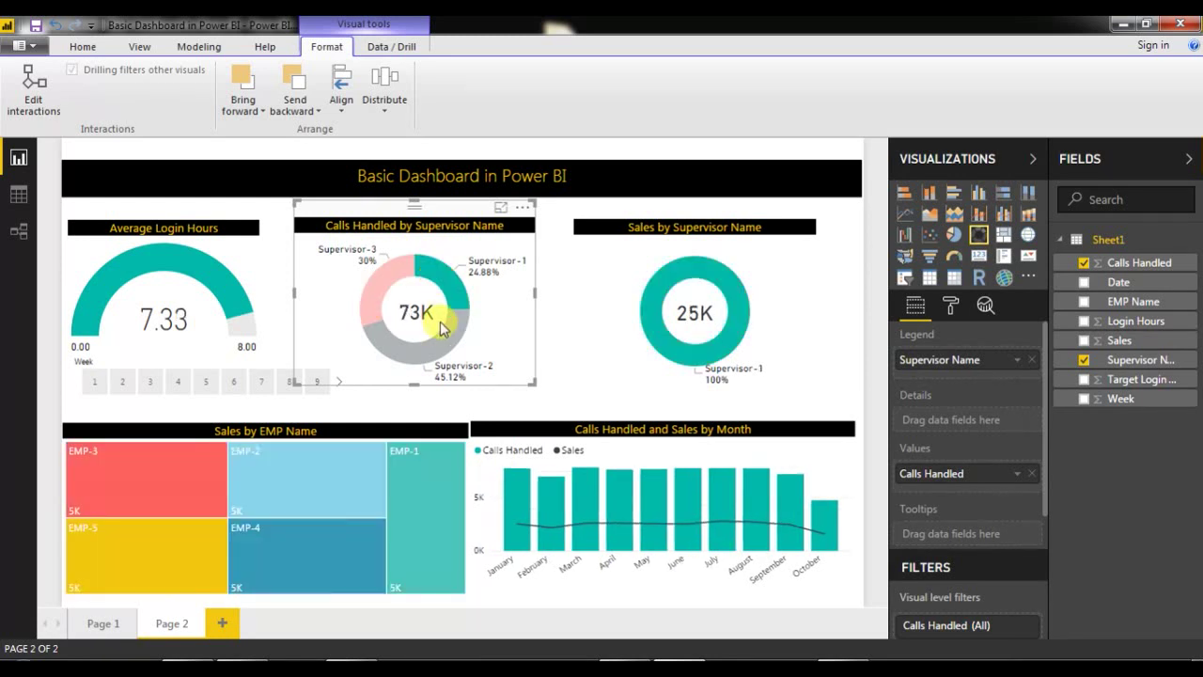
click(436, 279)
click(382, 301)
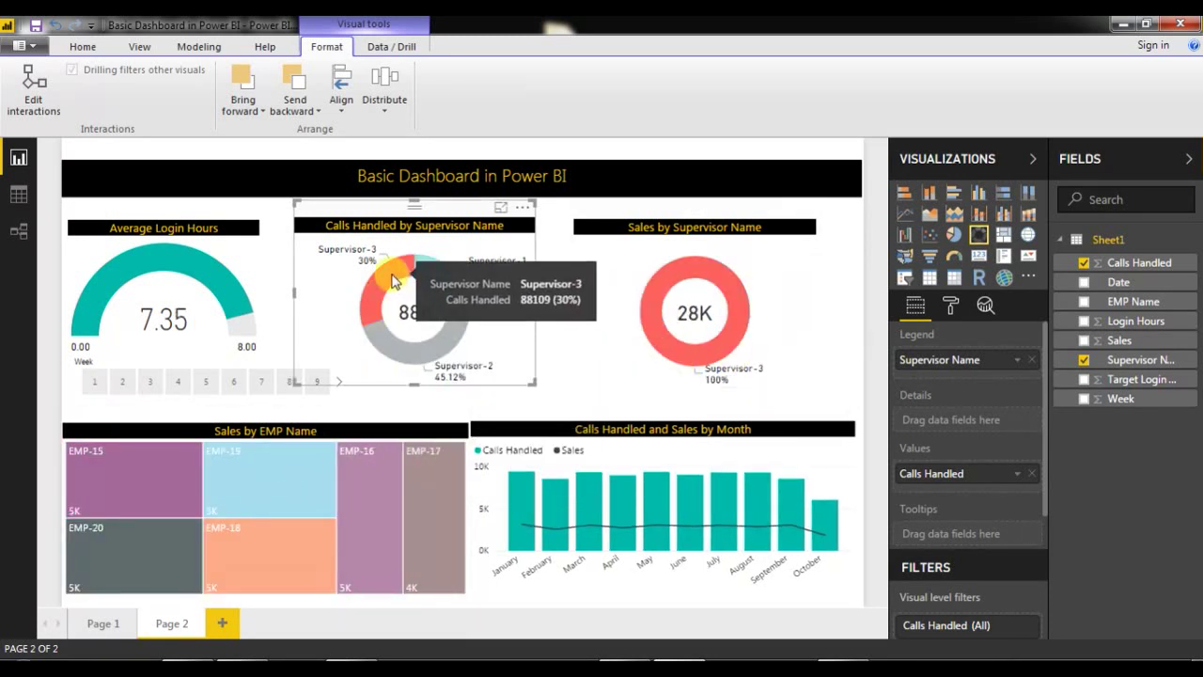
click(395, 277)
click(882, 350)
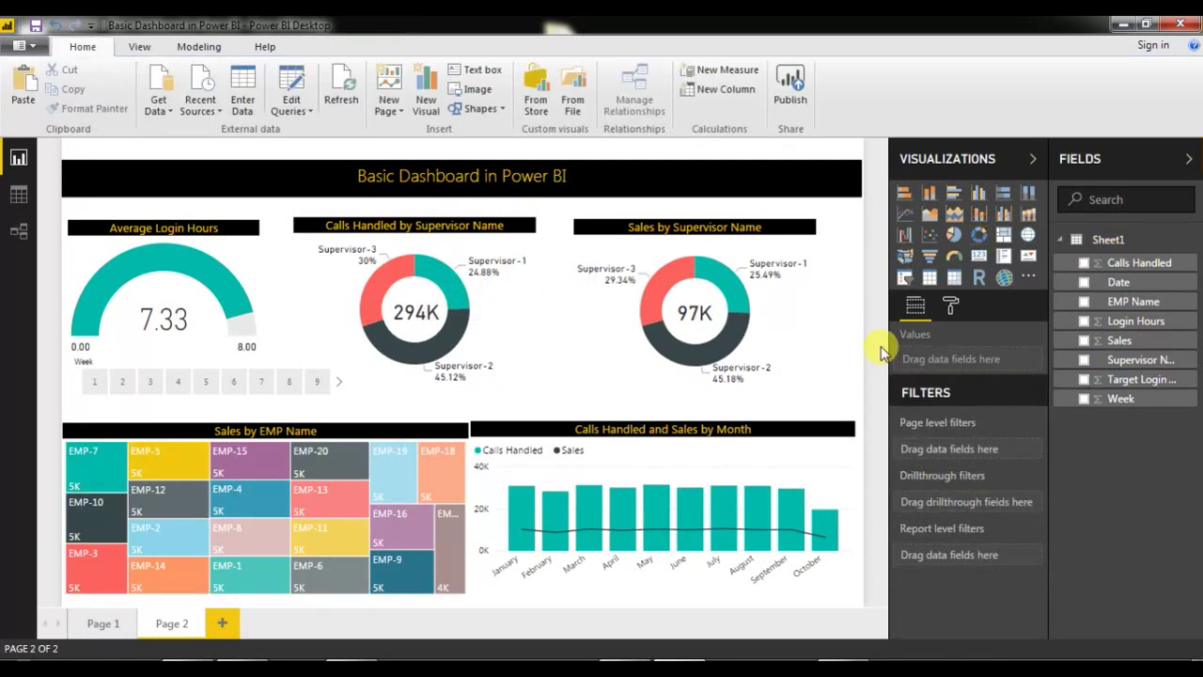